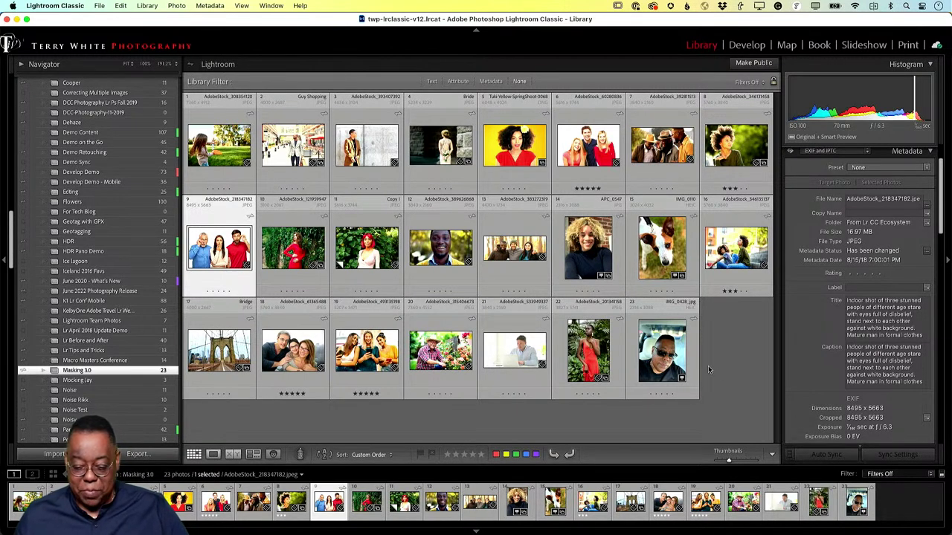
Open thumbnail 21, the man at his laptop, in Develop and show the Masking options.
double_click(514, 357)
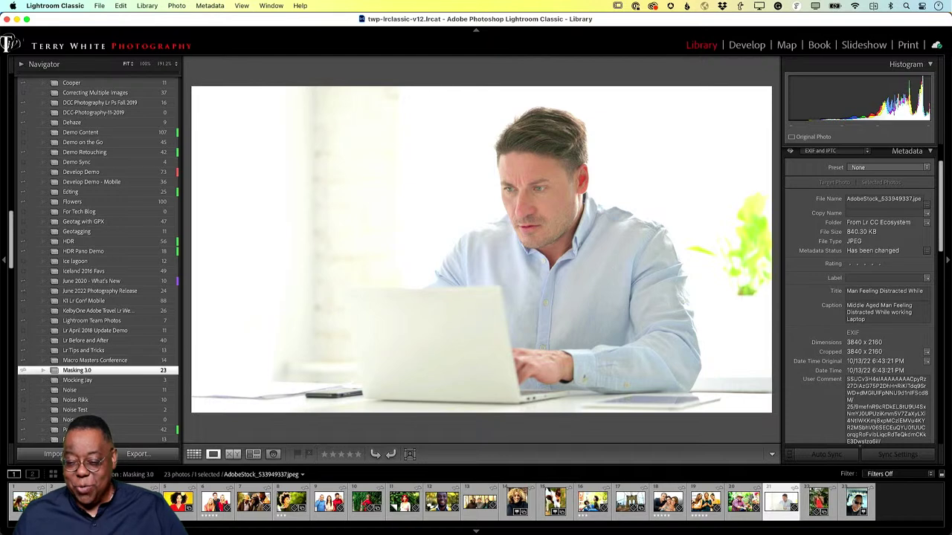
left_click(747, 45)
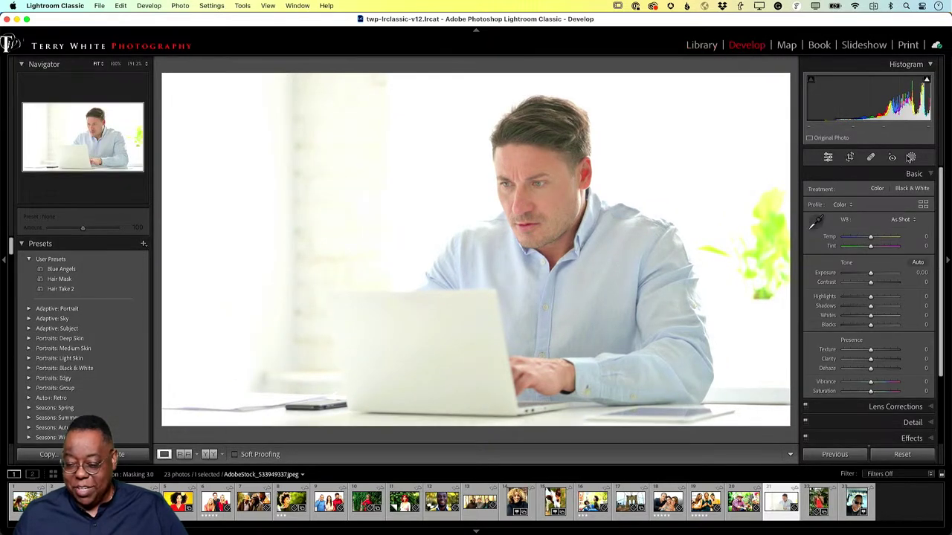
left_click(911, 157)
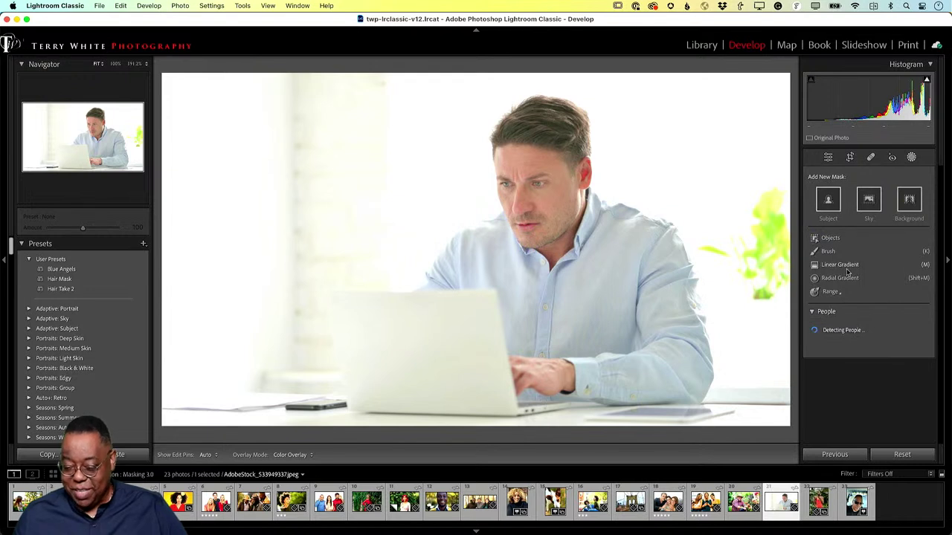
Paint a Brush mask over the light blue shirt, covering both arms and the torso.
left_click(829, 252)
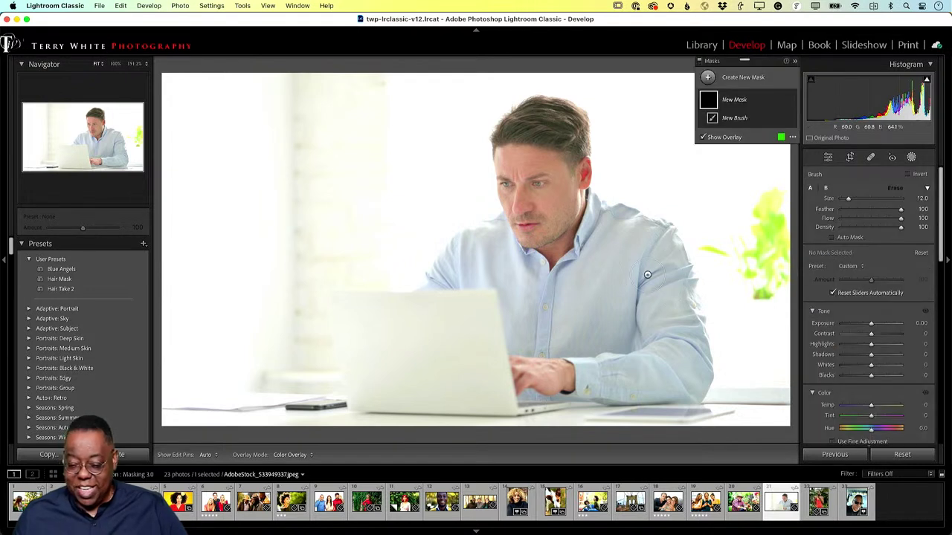
mouse_move(622, 262)
left_mouse_down()
mouse_move(601, 334)
mouse_move(616, 265)
mouse_move(609, 313)
mouse_move(629, 326)
mouse_move(654, 399)
mouse_move(596, 382)
mouse_move(593, 372)
mouse_move(604, 361)
mouse_move(669, 362)
mouse_move(691, 377)
mouse_move(657, 251)
mouse_move(634, 260)
mouse_move(597, 208)
mouse_move(583, 317)
mouse_move(560, 338)
mouse_move(549, 330)
mouse_move(574, 284)
mouse_move(521, 282)
mouse_move(496, 266)
left_mouse_up()
mouse_move(552, 278)
left_mouse_down()
mouse_move(543, 253)
mouse_move(483, 232)
mouse_move(492, 229)
mouse_move(431, 287)
mouse_move(435, 278)
mouse_move(490, 294)
mouse_move(520, 342)
mouse_move(513, 354)
left_mouse_up()
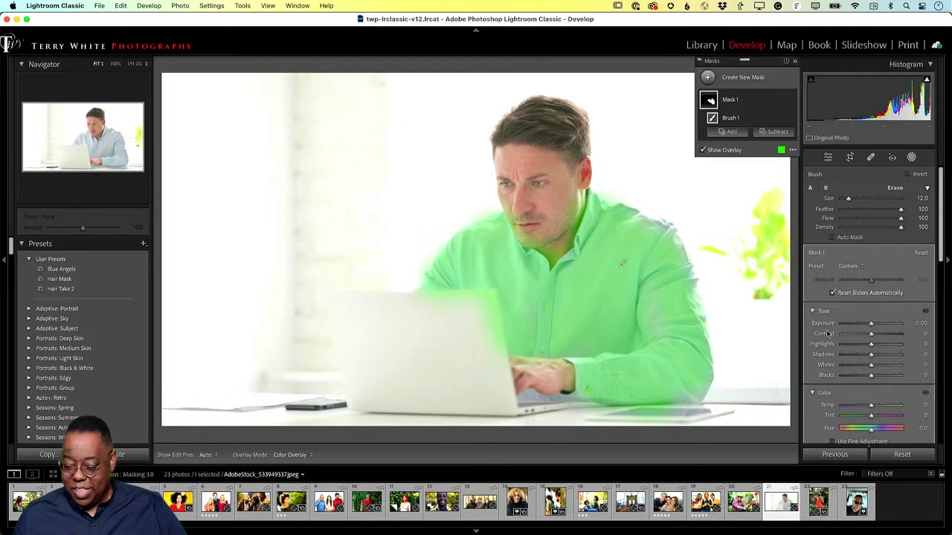
Turn on Auto Mask and extend the shirt mask over the hand on the keyboard.
left_click(833, 238)
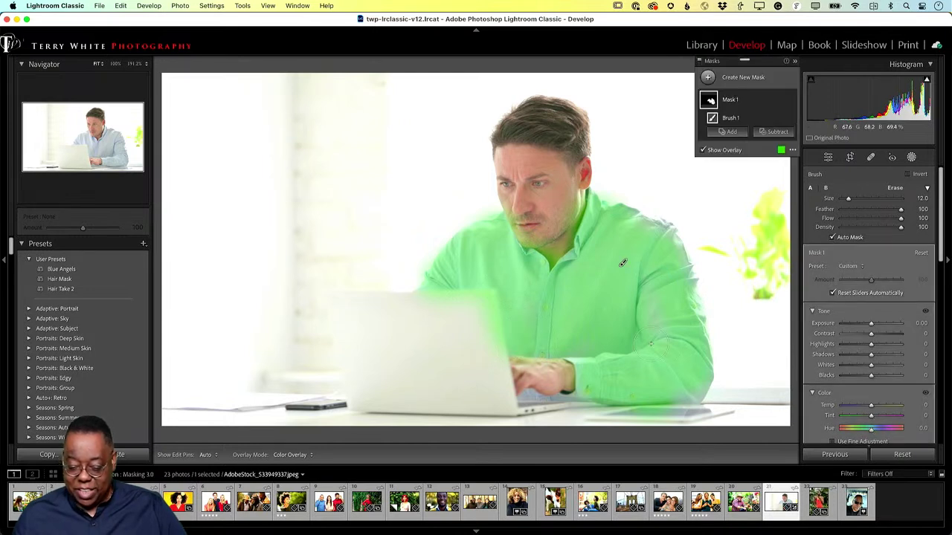
key("h")
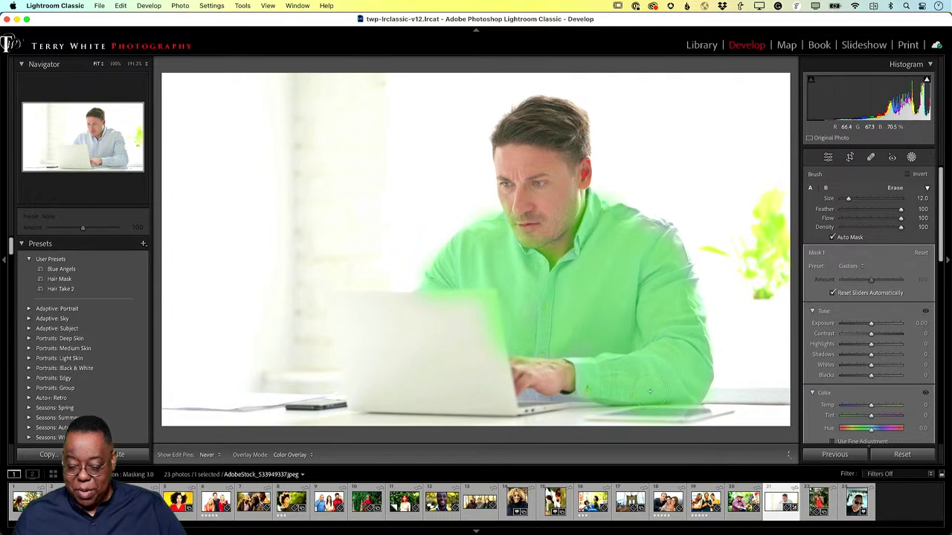
left_click_drag(595, 390, 510, 394)
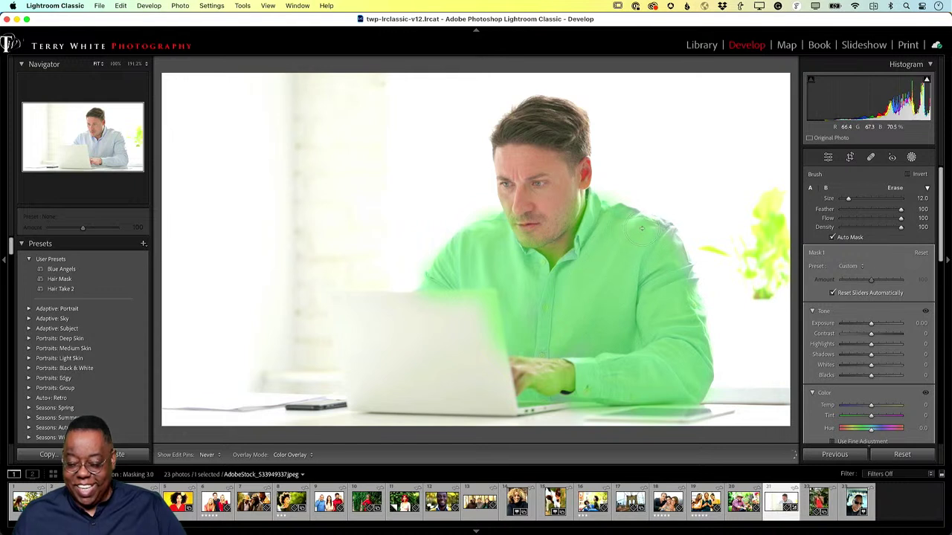
key("h")
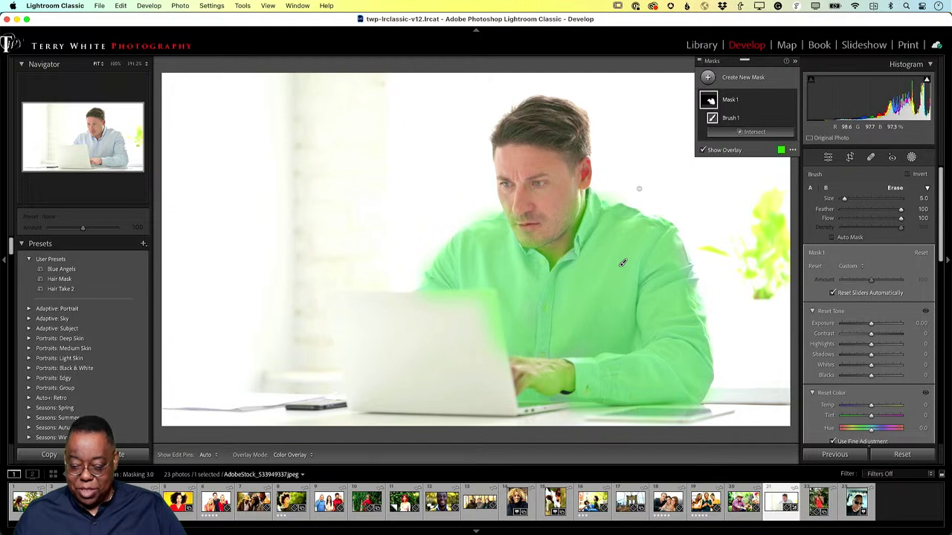
Erase the mask spill beyond the shirt edge, around the collar and off the hands.
key("alt")
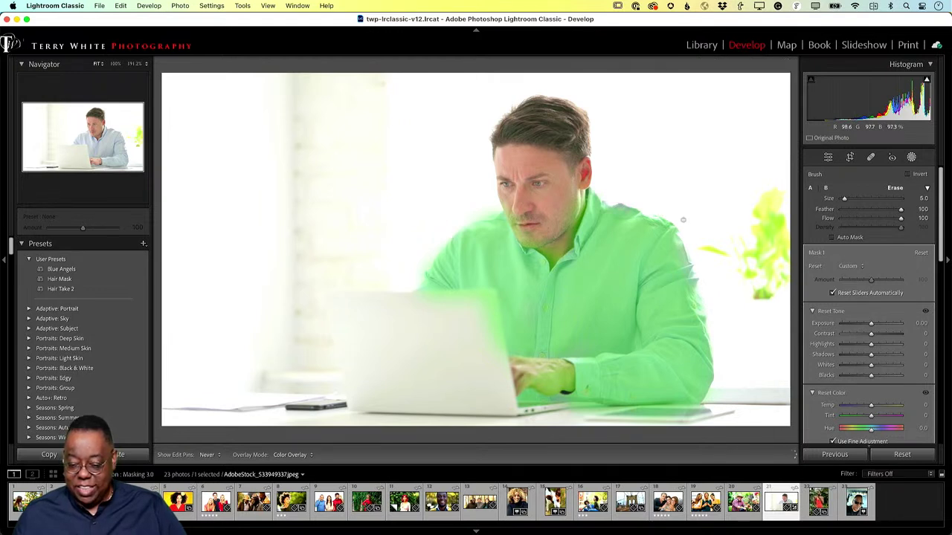
left_click_drag(702, 247, 710, 267)
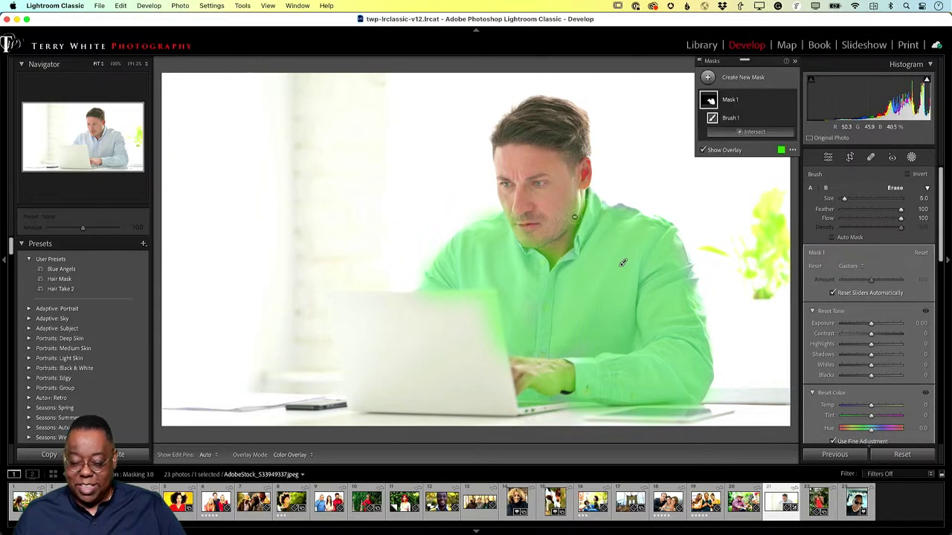
mouse_move(623, 262)
left_mouse_down()
mouse_move(573, 223)
mouse_move(577, 214)
mouse_move(551, 259)
mouse_move(513, 211)
mouse_move(526, 237)
mouse_move(560, 249)
left_mouse_up()
mouse_move(563, 370)
left_mouse_down()
mouse_move(503, 379)
mouse_move(566, 391)
mouse_move(558, 389)
mouse_move(571, 378)
mouse_move(563, 363)
mouse_move(513, 362)
mouse_move(554, 363)
mouse_move(529, 369)
mouse_move(497, 321)
left_mouse_up()
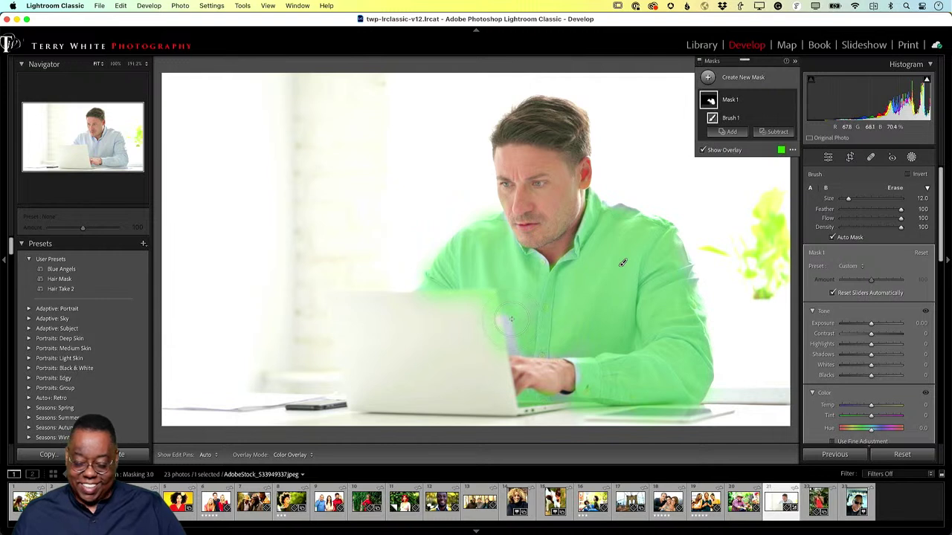
key("h")
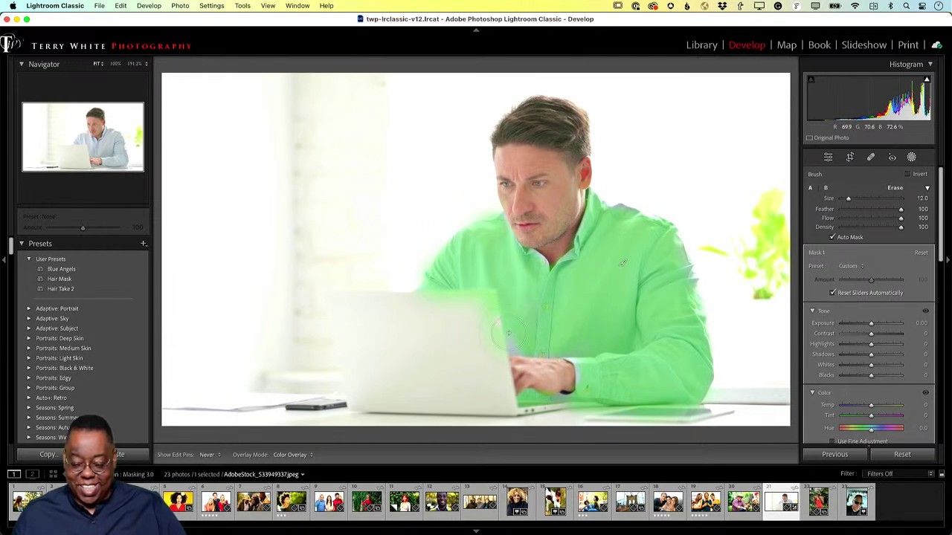
key("alt")
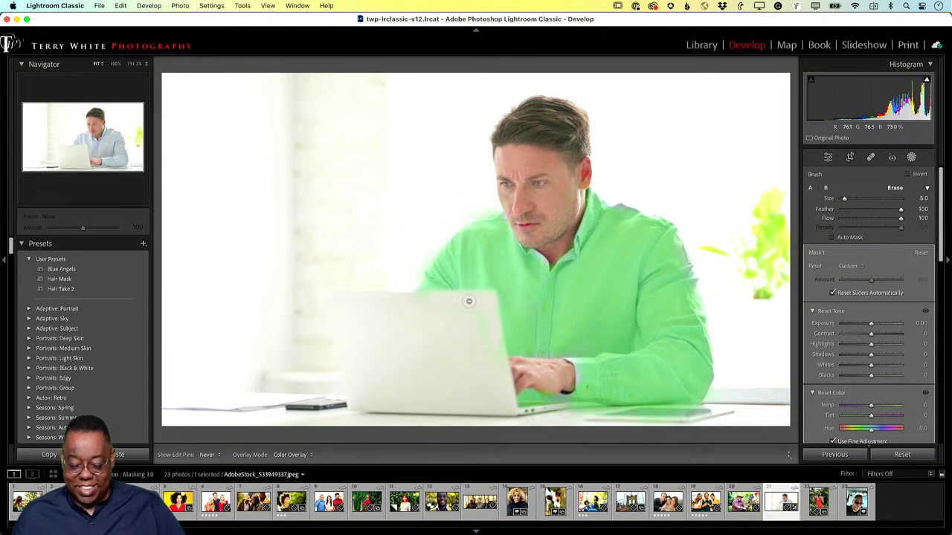
key("h")
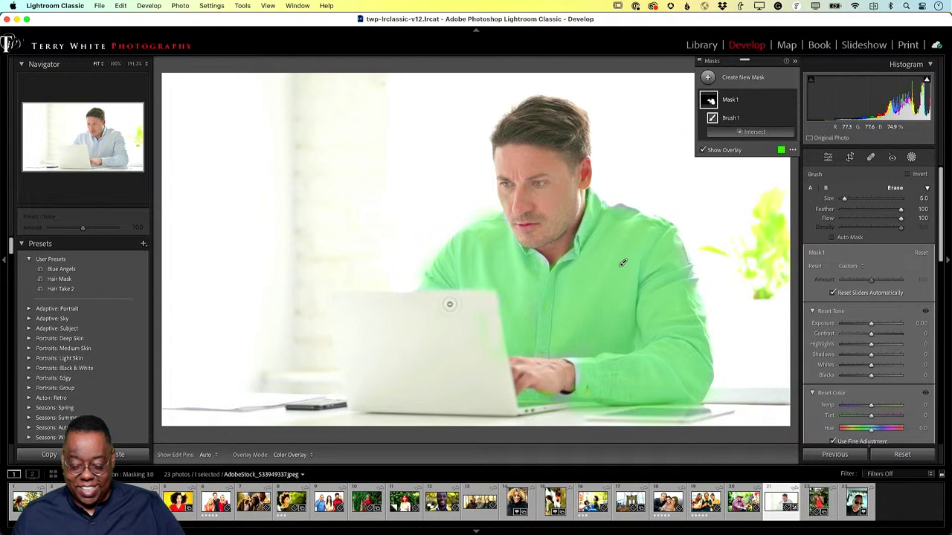
key("h")
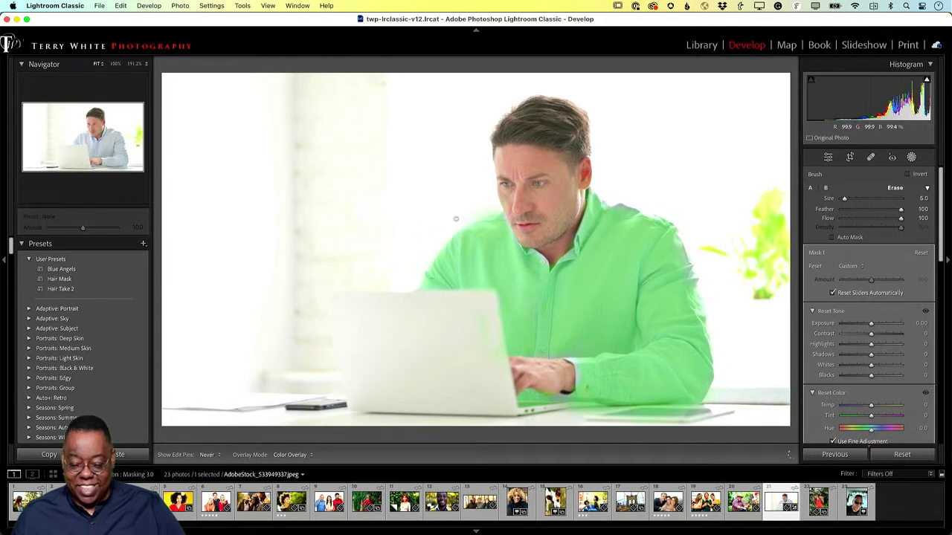
key("h")
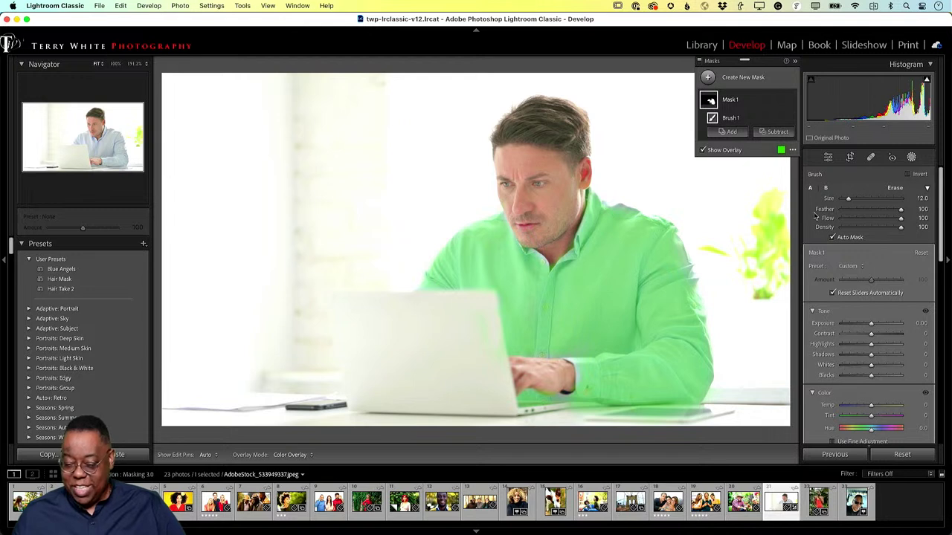
Change the mask overlay colour from green to red.
left_click(782, 152)
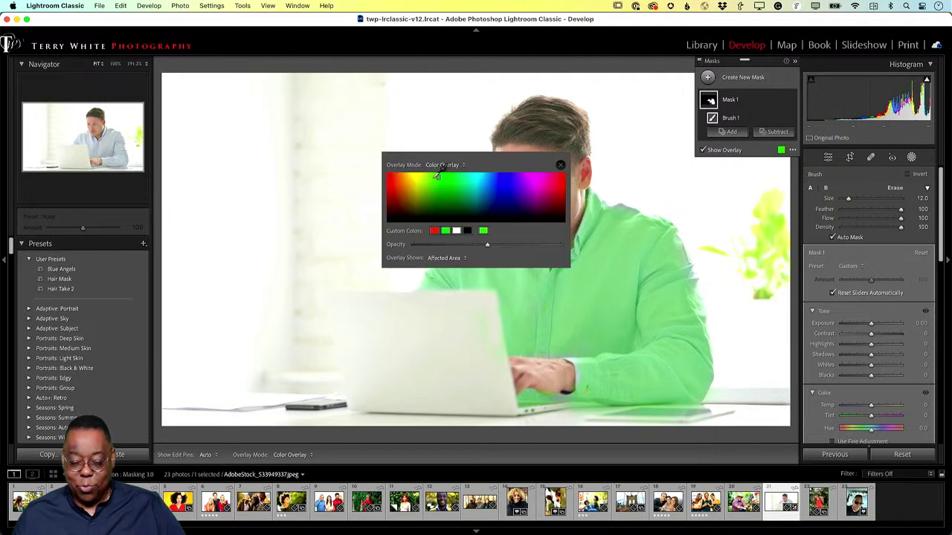
left_click(388, 174)
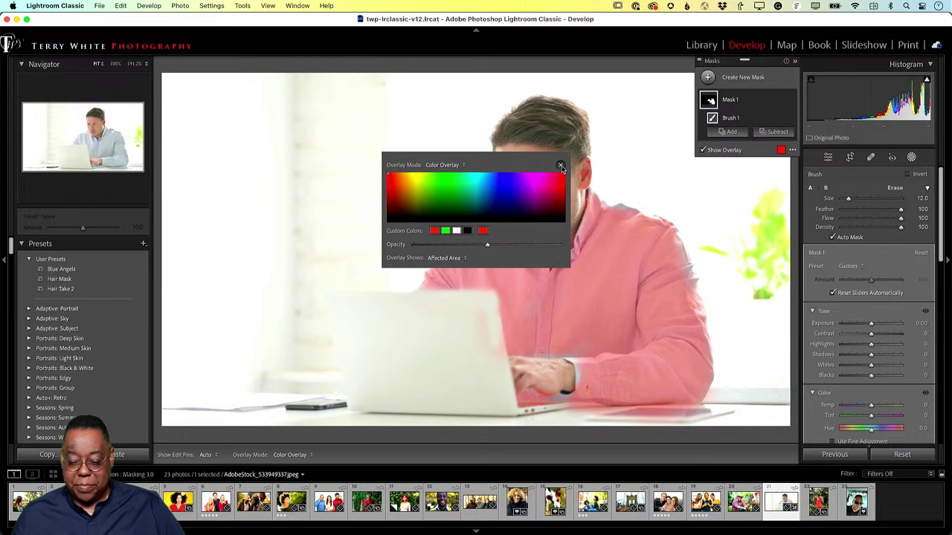
left_click(561, 165)
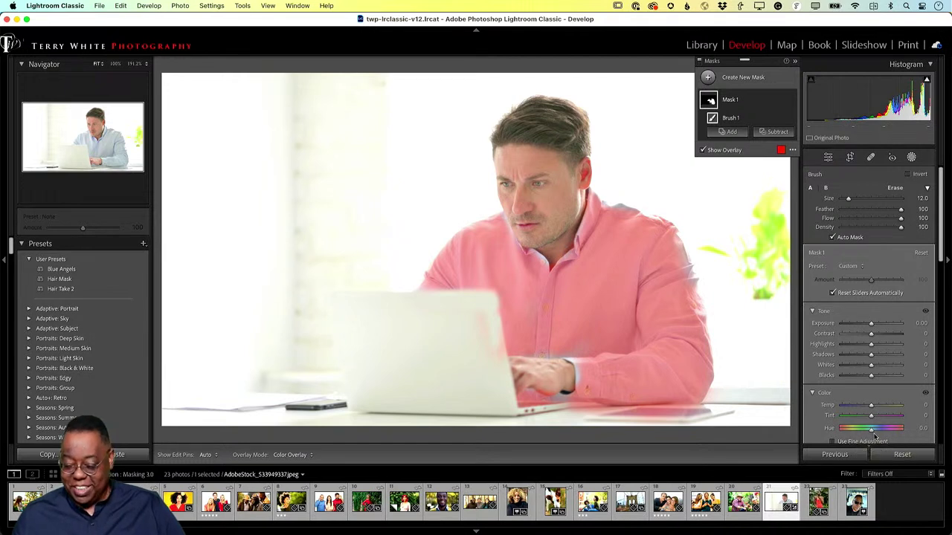
Set the shirt mask's Hue to -57.8 and Exposure to -0.44.
mouse_move(872, 428)
left_mouse_down()
mouse_move(845, 435)
mouse_move(862, 432)
left_mouse_up()
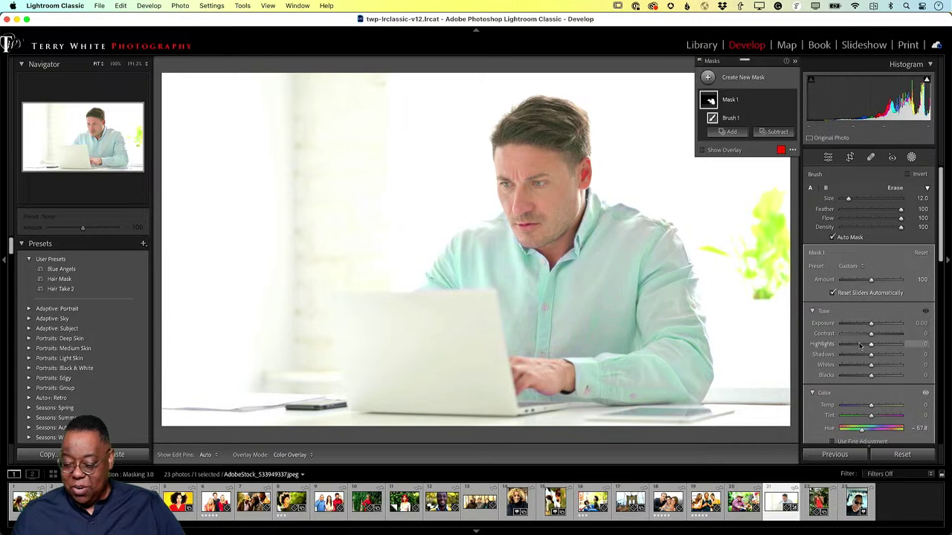
left_click_drag(870, 323, 868, 327)
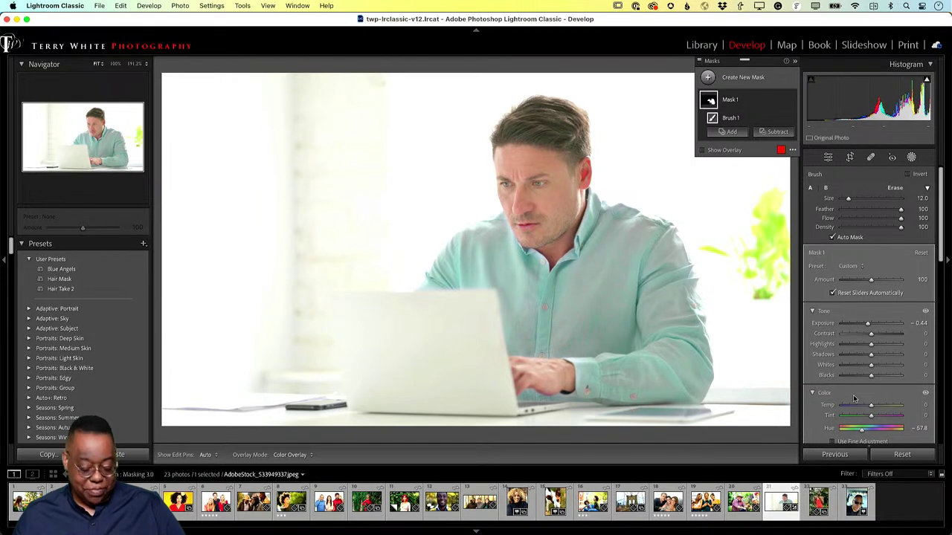
Reset the shirt mask and go back to the Library grid.
left_click(902, 455)
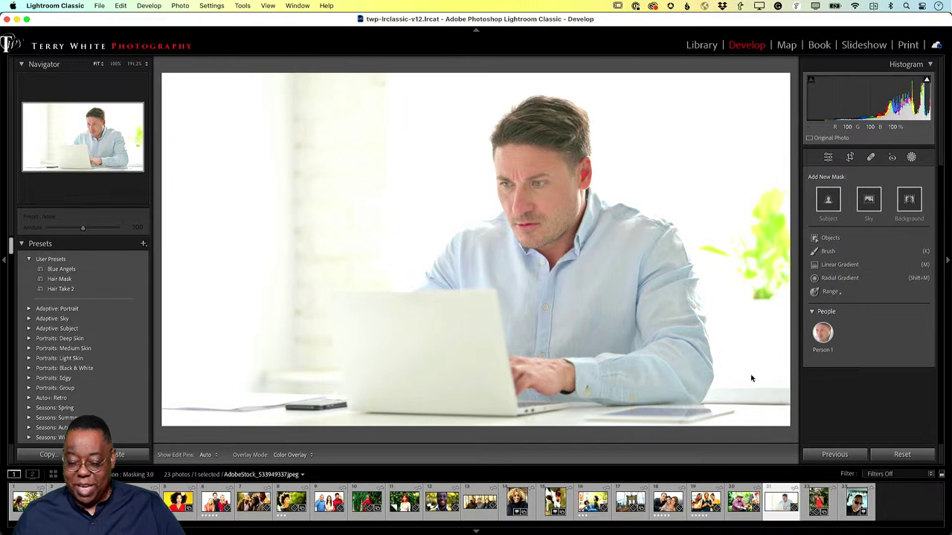
key("g")
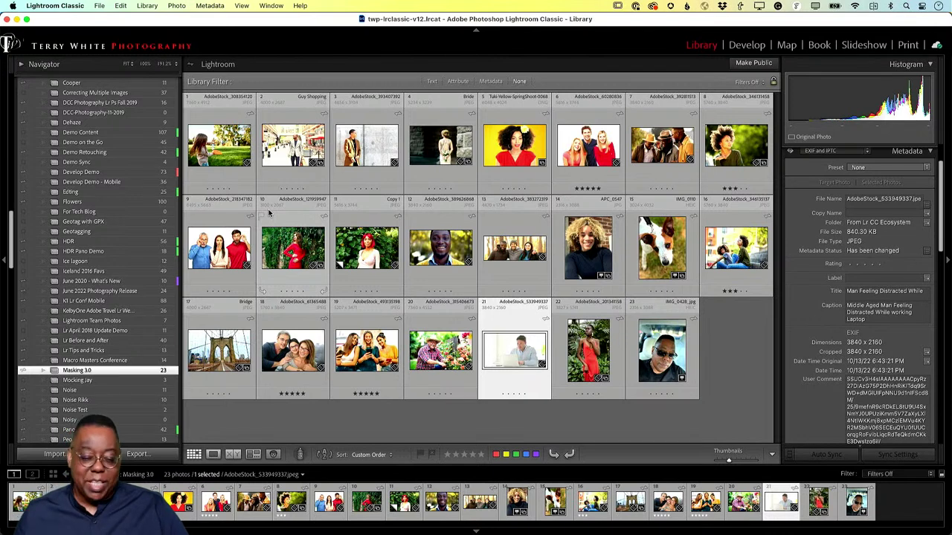
Open the girl-with-frisbee photo in the Develop module.
double_click(224, 156)
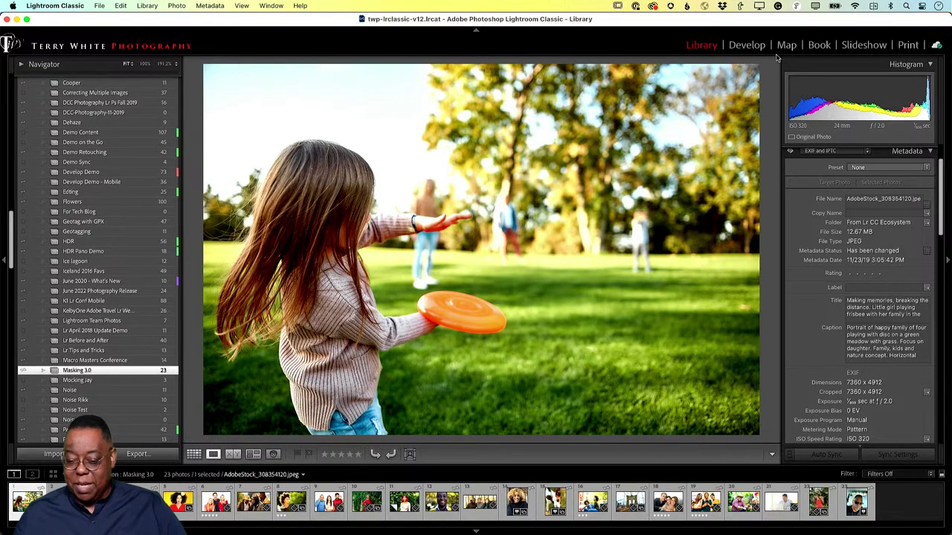
left_click(747, 46)
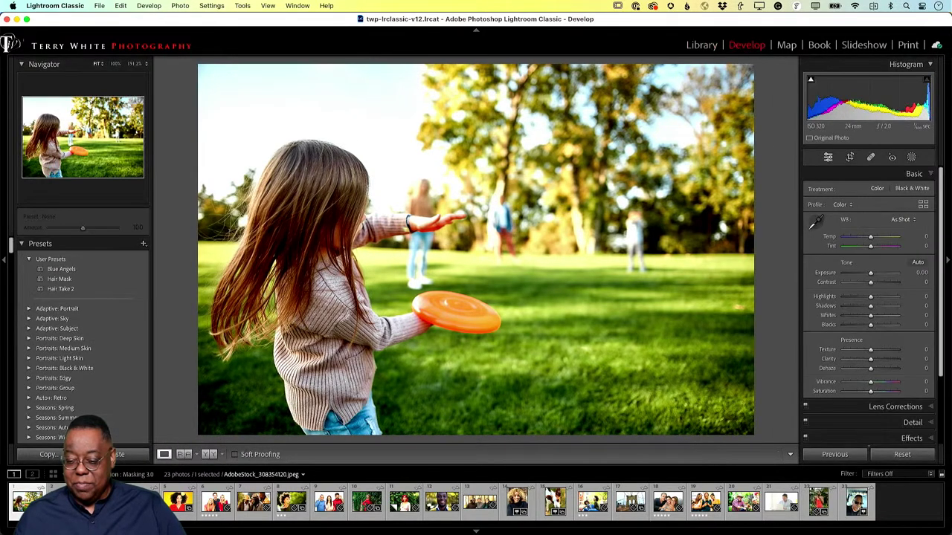
Add a Sky mask with Dehaze 41, Temp -40 and Exposure -0.44.
left_click(911, 157)
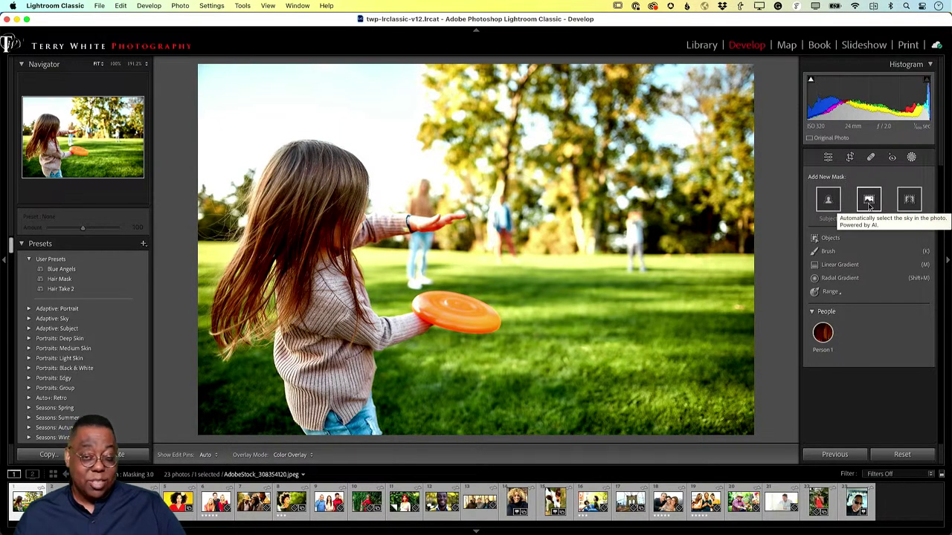
left_click(868, 200)
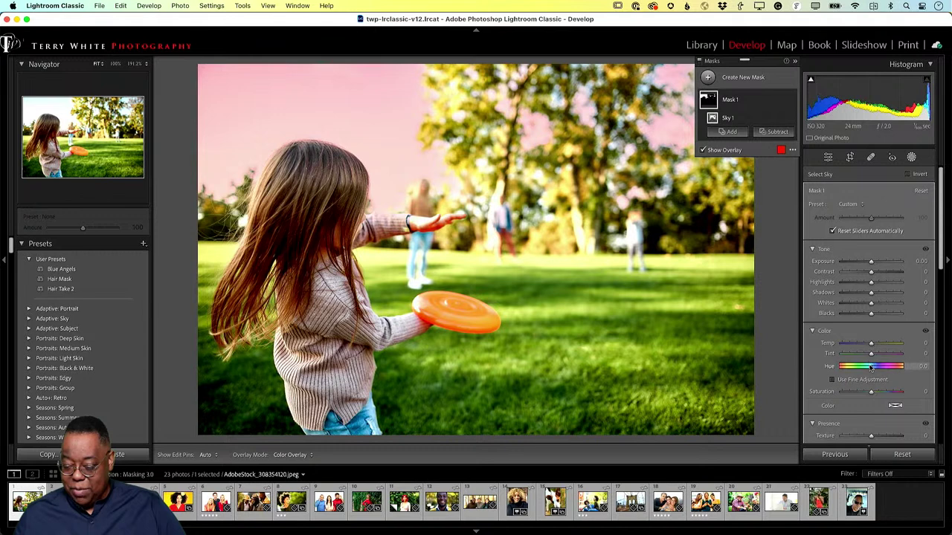
scroll(872, 363, "down", 2)
mouse_move(871, 422)
left_mouse_down()
mouse_move(930, 429)
mouse_move(812, 426)
mouse_move(892, 427)
mouse_move(884, 426)
left_mouse_up()
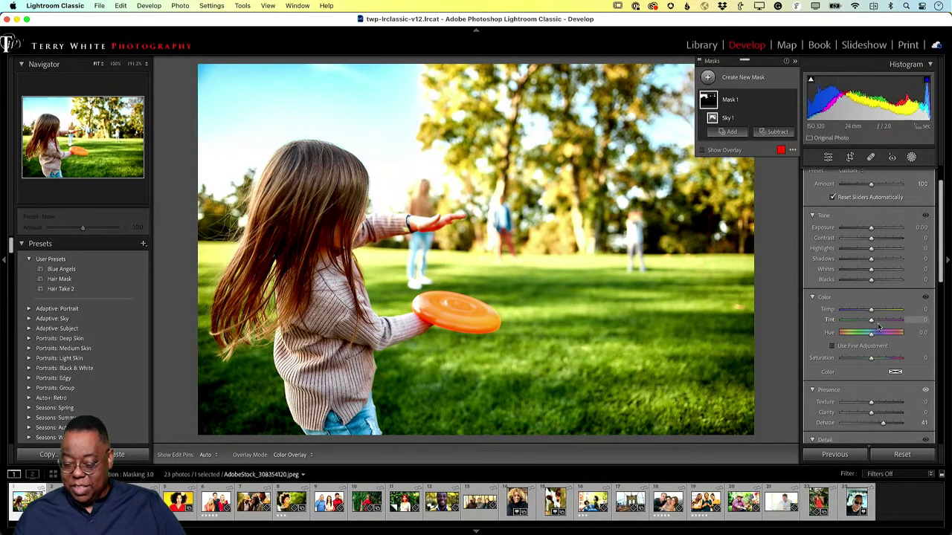
left_click_drag(871, 310, 861, 311)
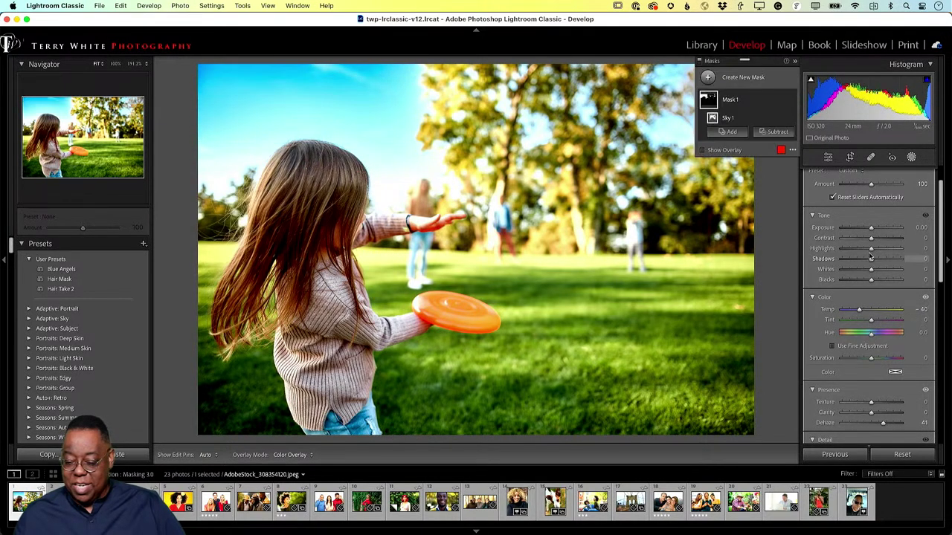
left_click_drag(871, 228, 869, 228)
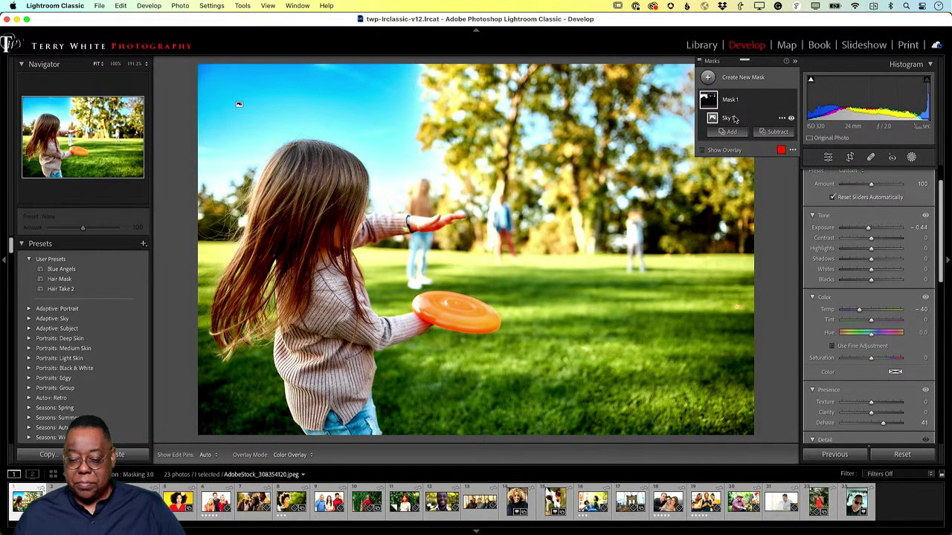
key("alt")
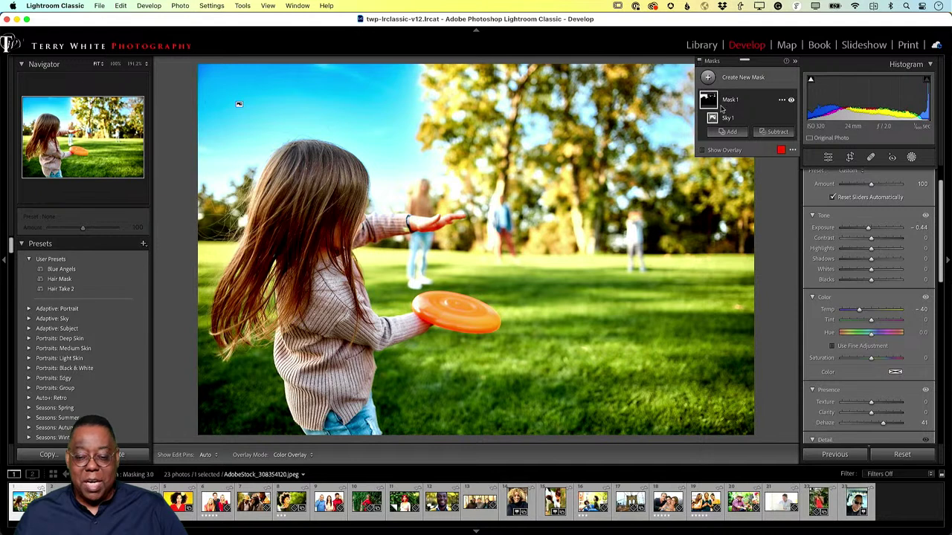
Rename Mask 1 to 'Sky' and return to the Library grid.
double_click(730, 101)
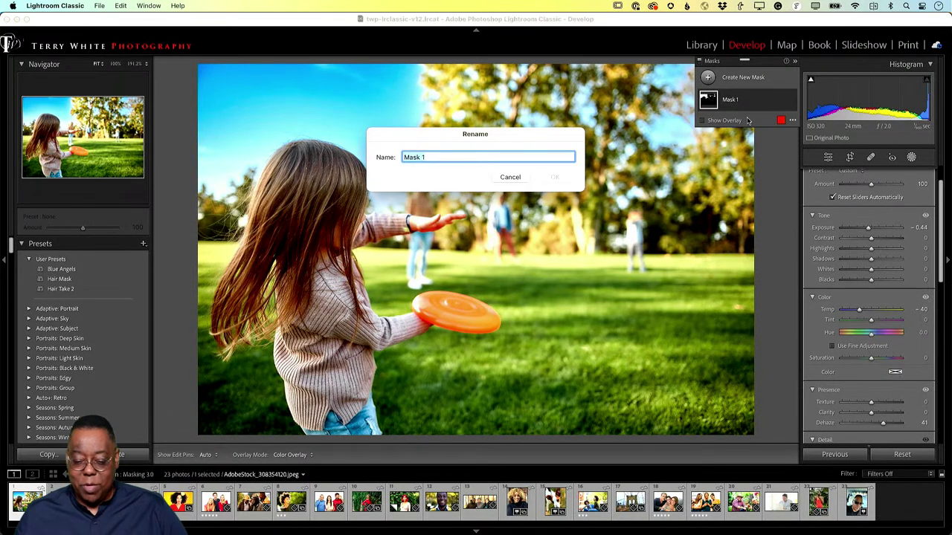
type("Sky")
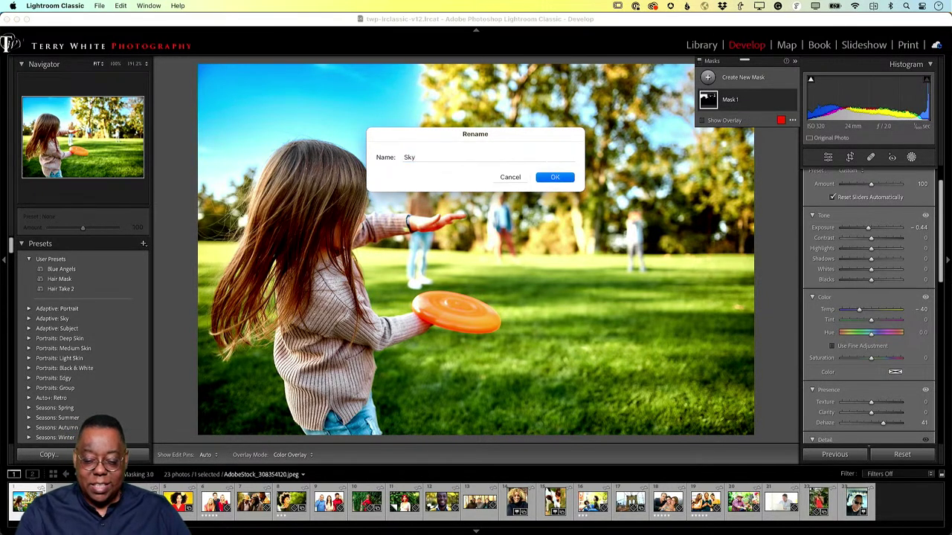
key("Return")
key("alt")
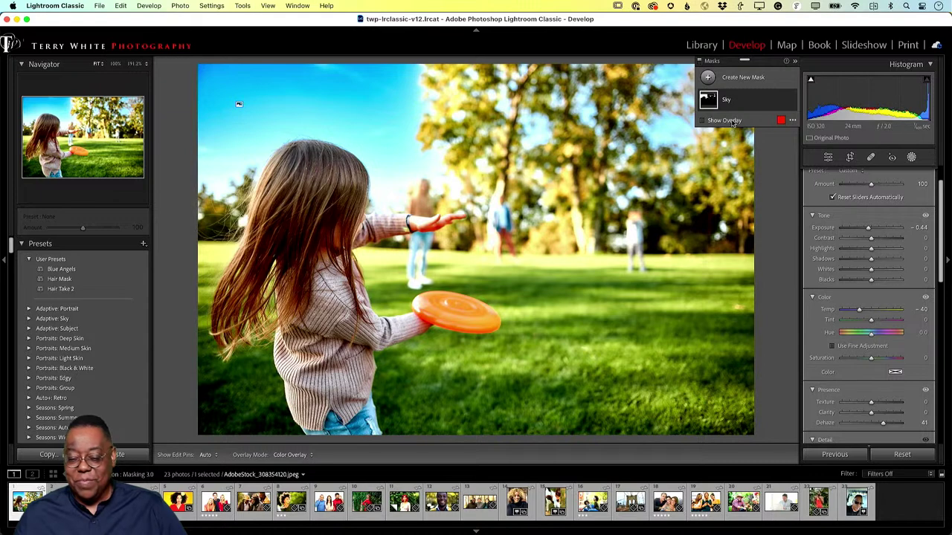
key("g")
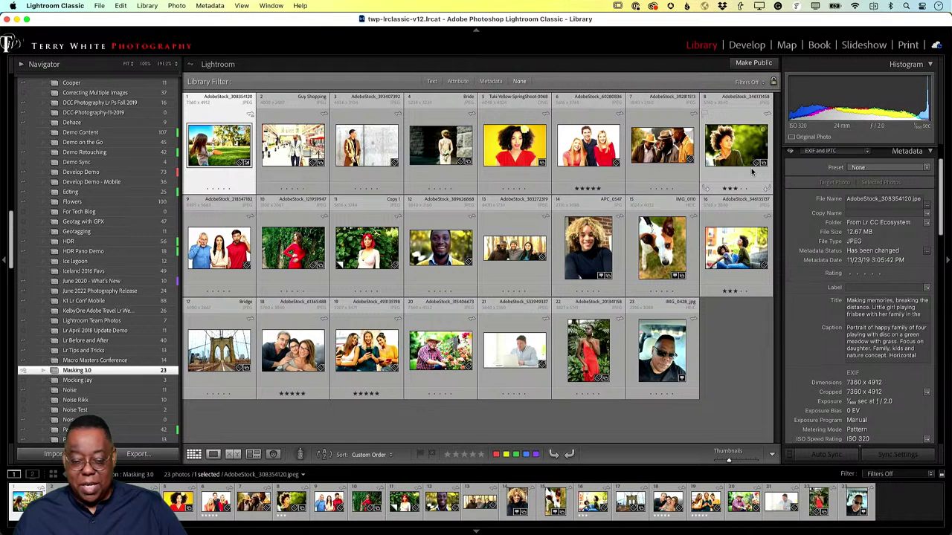
Open the concrete-wall portrait in Develop and add a Subject mask warmed to Temp 32.
double_click(369, 158)
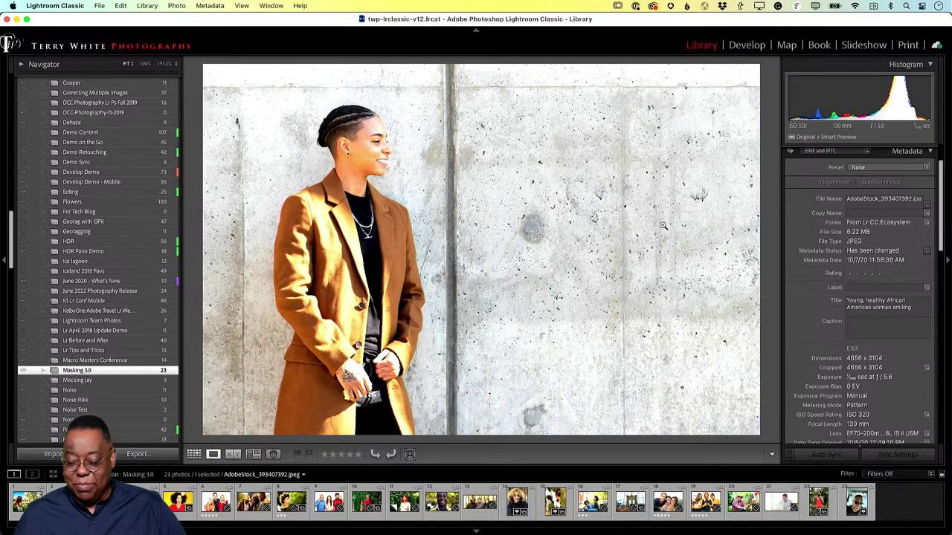
left_click(748, 46)
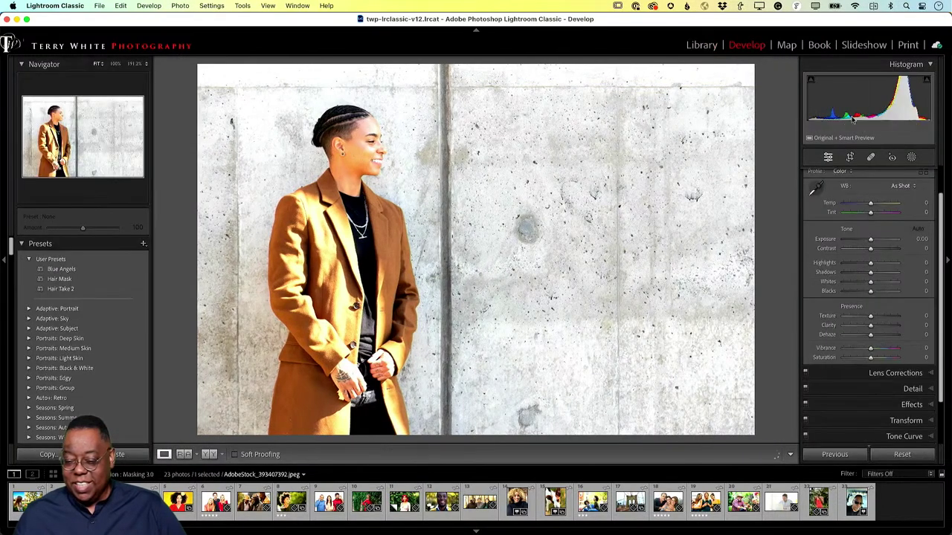
left_click(912, 157)
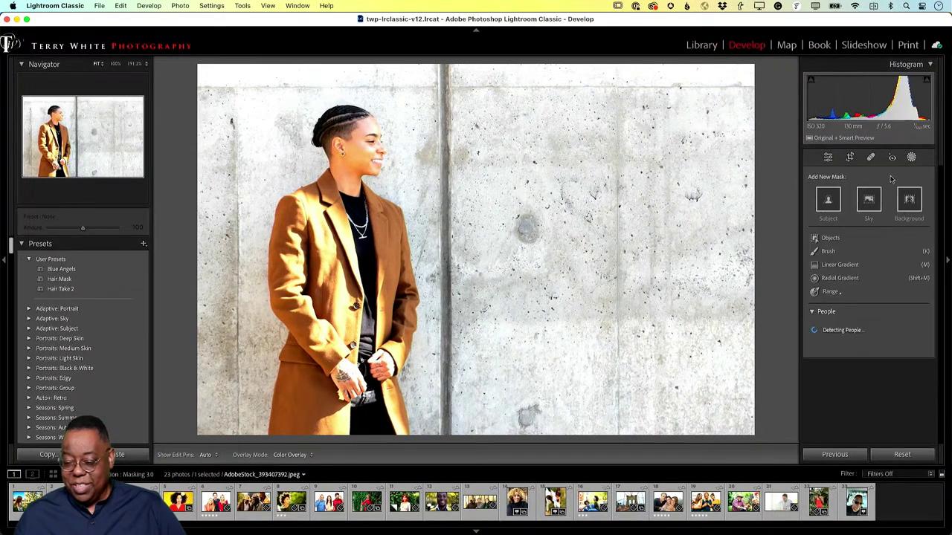
left_click(829, 201)
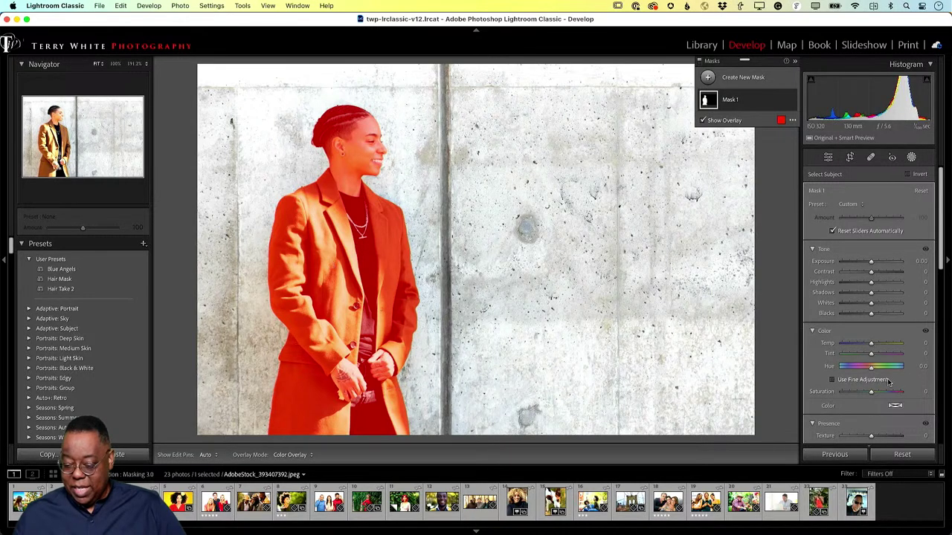
mouse_move(872, 345)
left_mouse_down()
mouse_move(899, 344)
mouse_move(796, 350)
mouse_move(910, 345)
mouse_move(861, 346)
mouse_move(882, 347)
left_mouse_up()
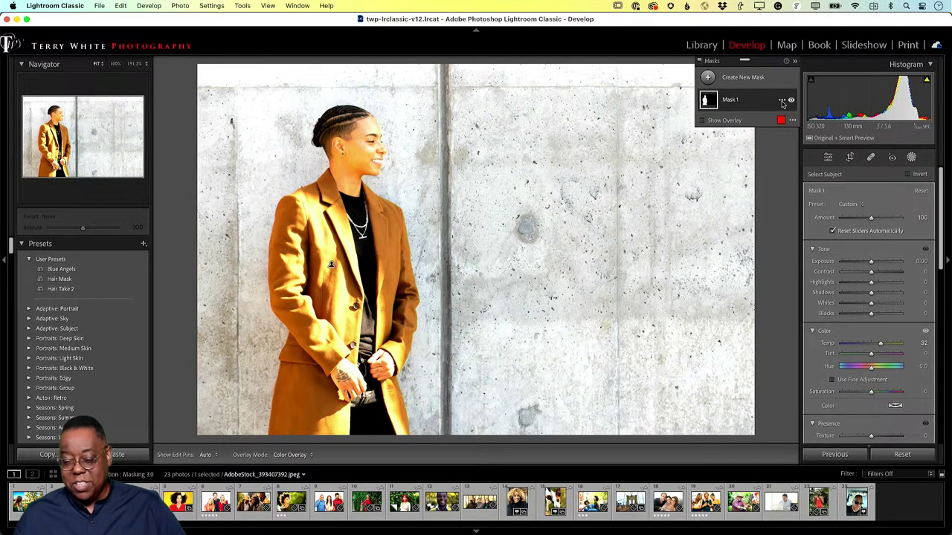
Invert Mask 1 onto the concrete wall, warm it to Temp 37, and return to the grid.
left_click(782, 100)
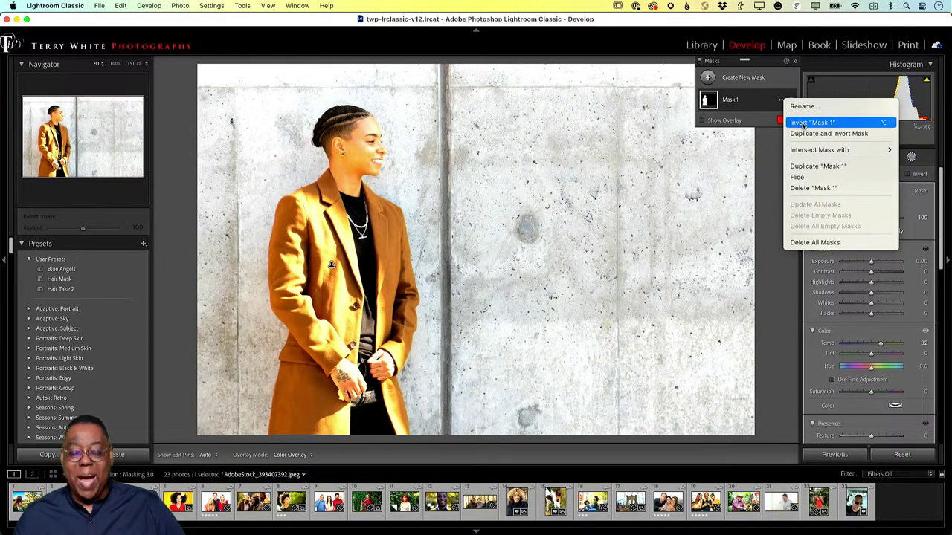
left_click(802, 124)
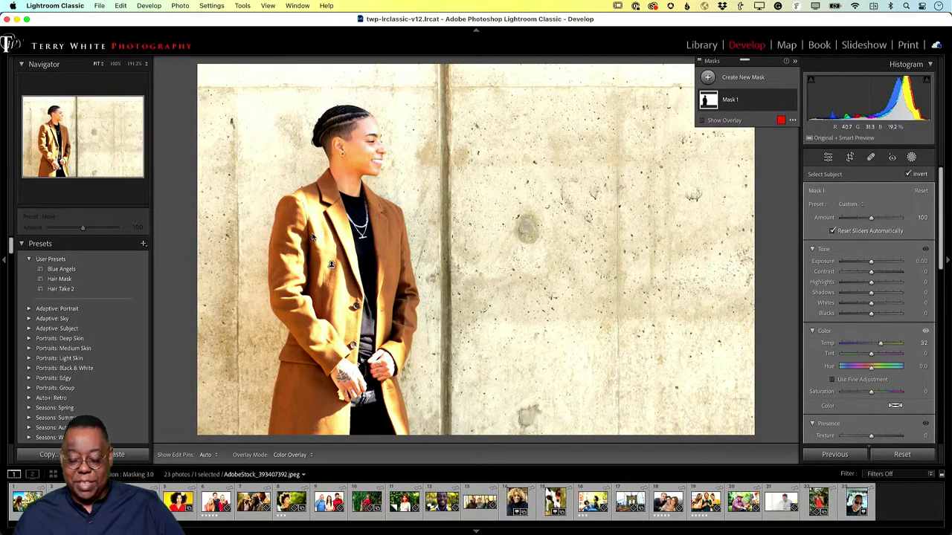
mouse_move(880, 344)
left_mouse_down()
mouse_move(827, 345)
mouse_move(900, 343)
mouse_move(883, 346)
left_mouse_up()
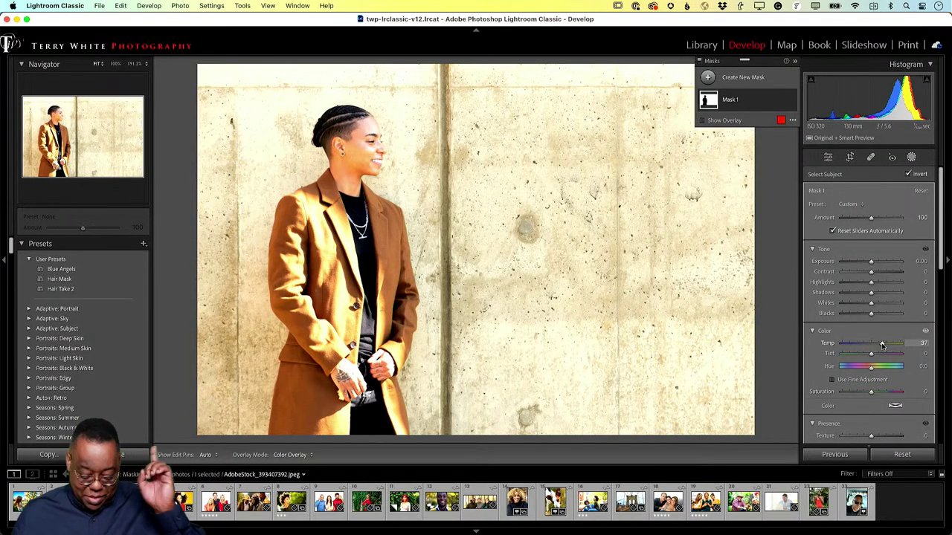
key("g")
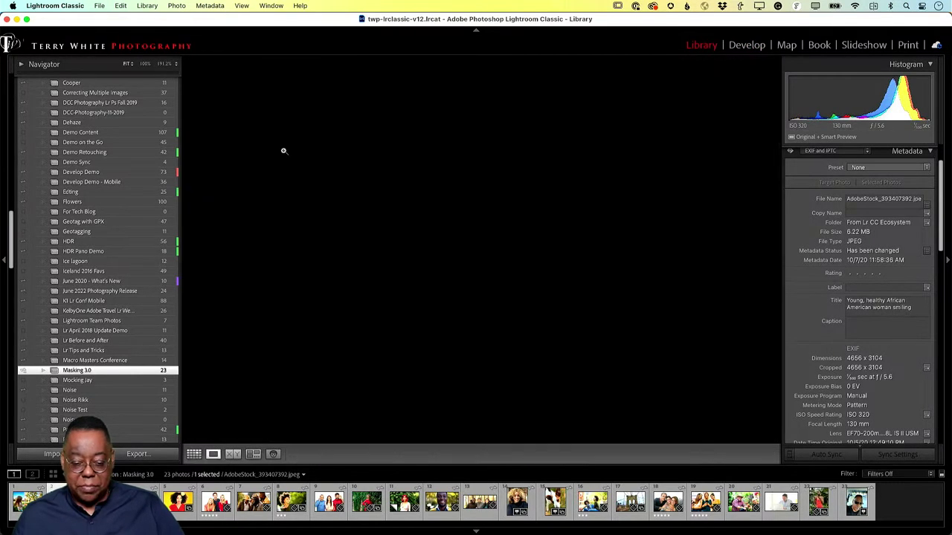
Open Guy Shopping.jpeg in Develop with the masking options showing.
double_click(283, 153)
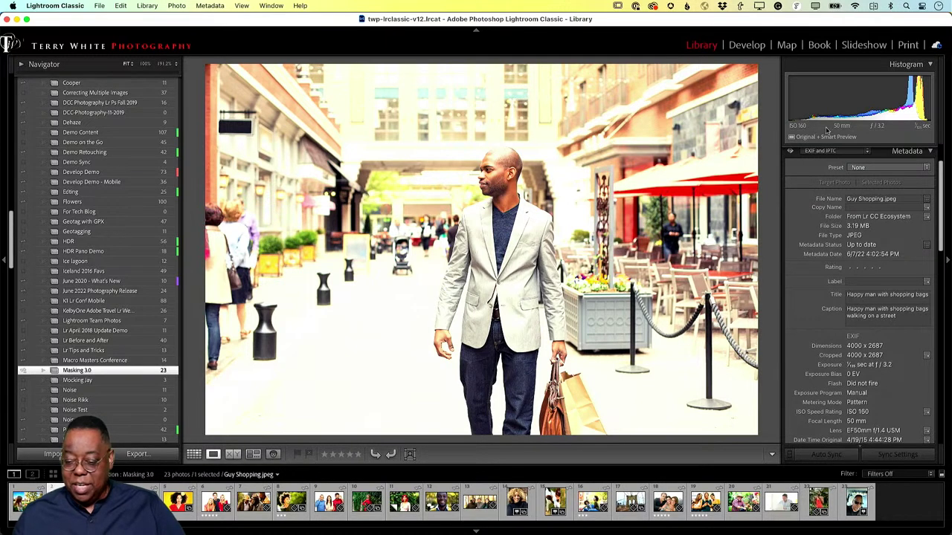
left_click(745, 45)
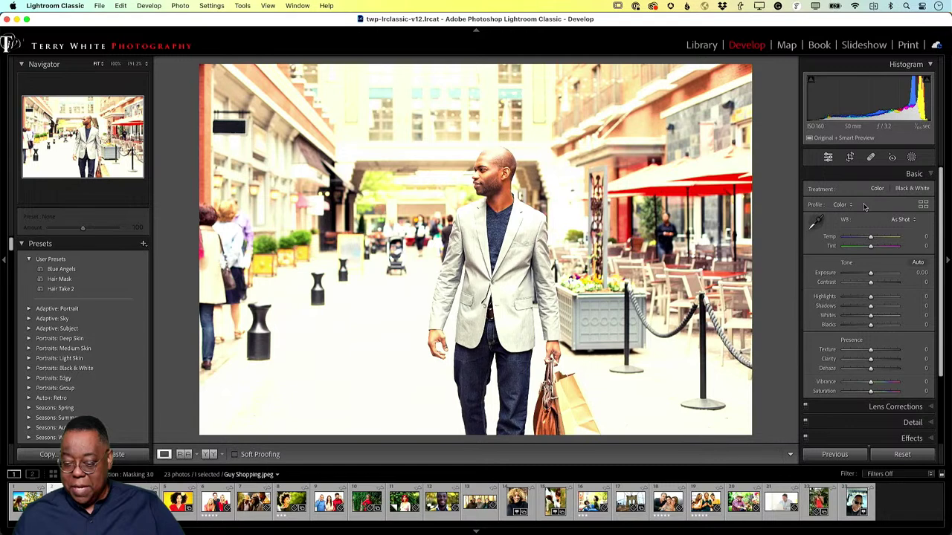
left_click(911, 157)
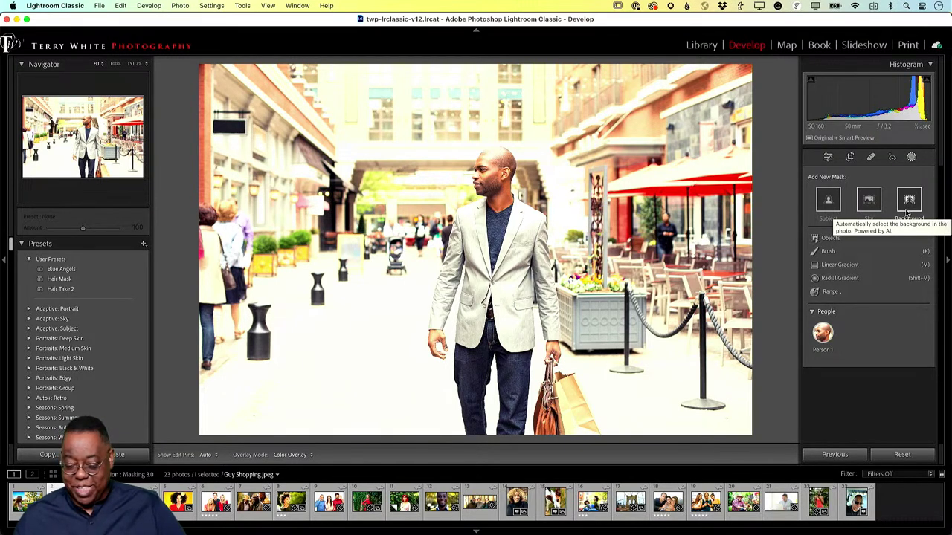
Auto-mask the street background behind the man, then add a Brush component to Mask 1.
left_click(909, 205)
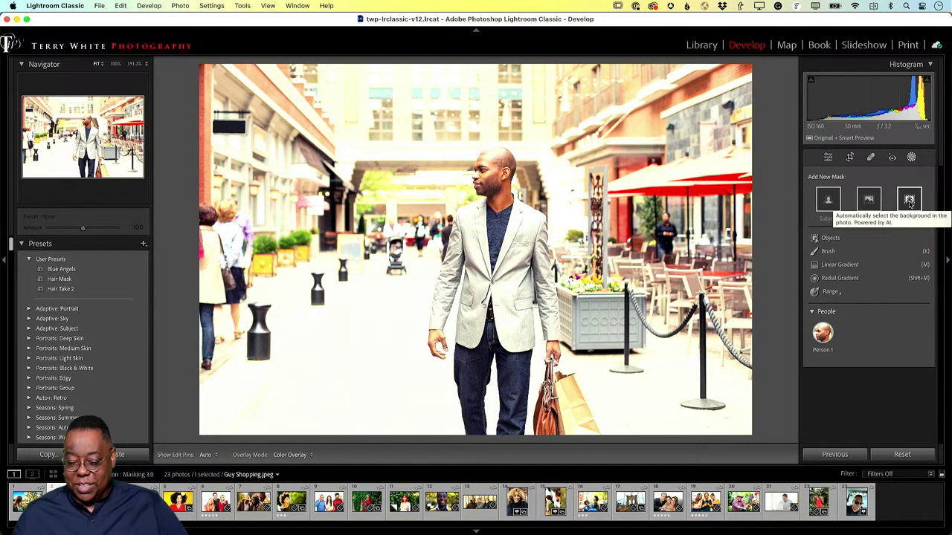
left_click(909, 205)
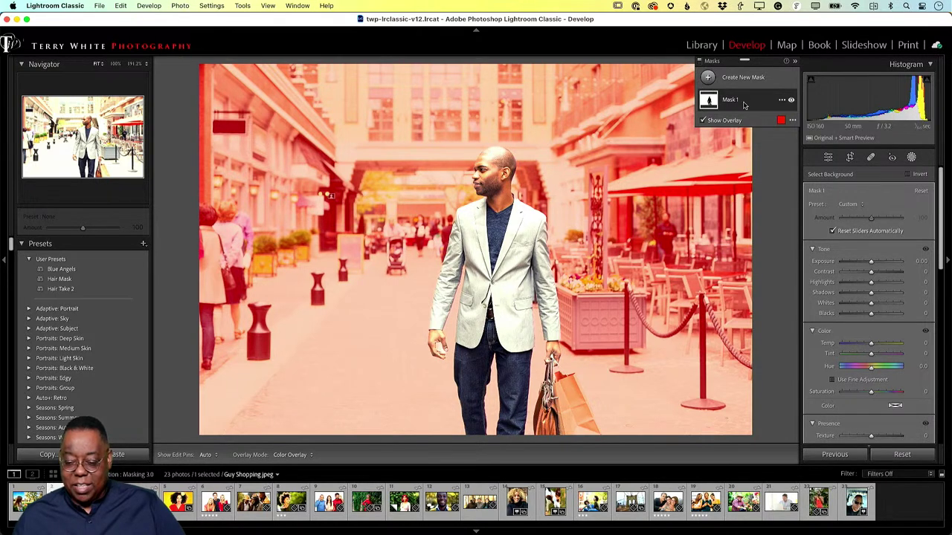
mouse_move(744, 106)
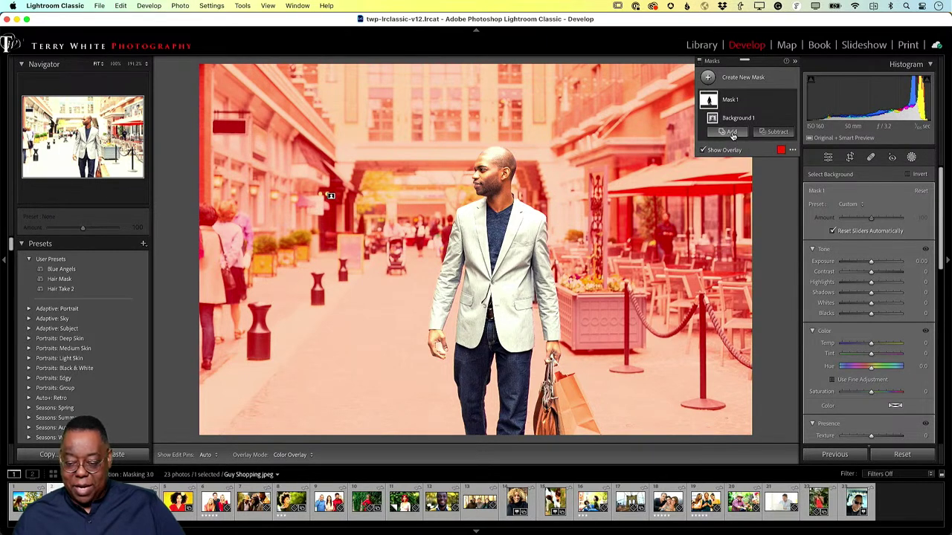
left_click(732, 132)
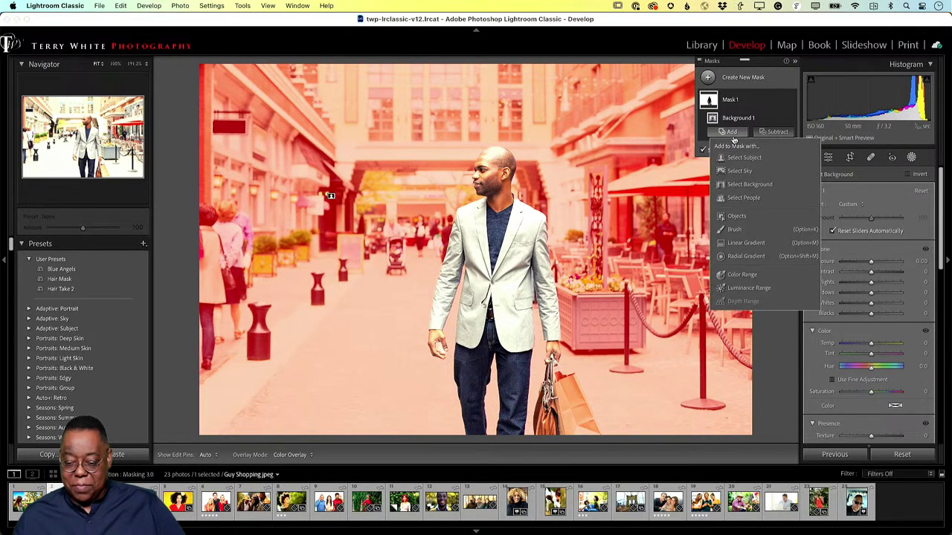
left_click(734, 231)
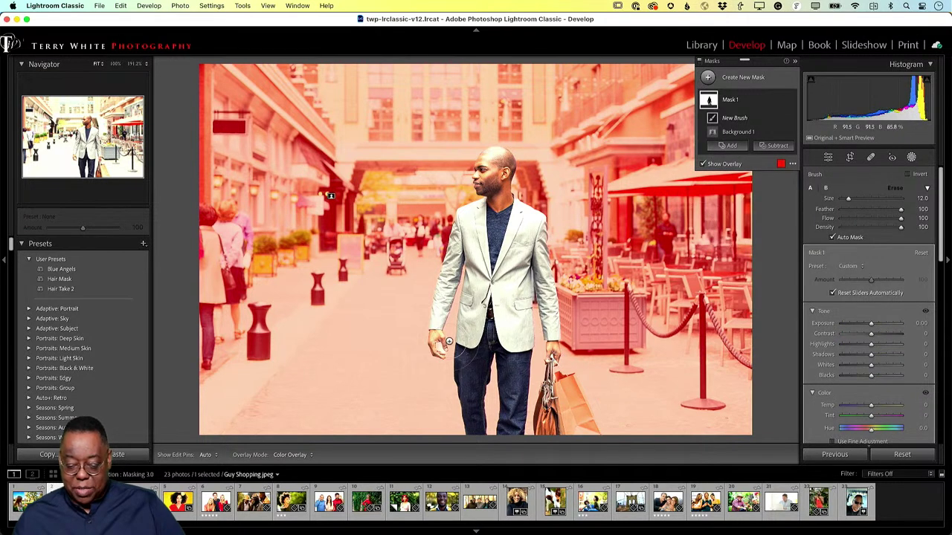
Shrink the brush and toggle the mask panel and pins off and back on.
key("bracketleft")
key("bracketleft")
key("bracketleft")
key("bracketleft")
key("bracketleft")
key("bracketleft")
key("bracketleft")
key("bracketleft")
key("bracketleft")
key("bracketleft")
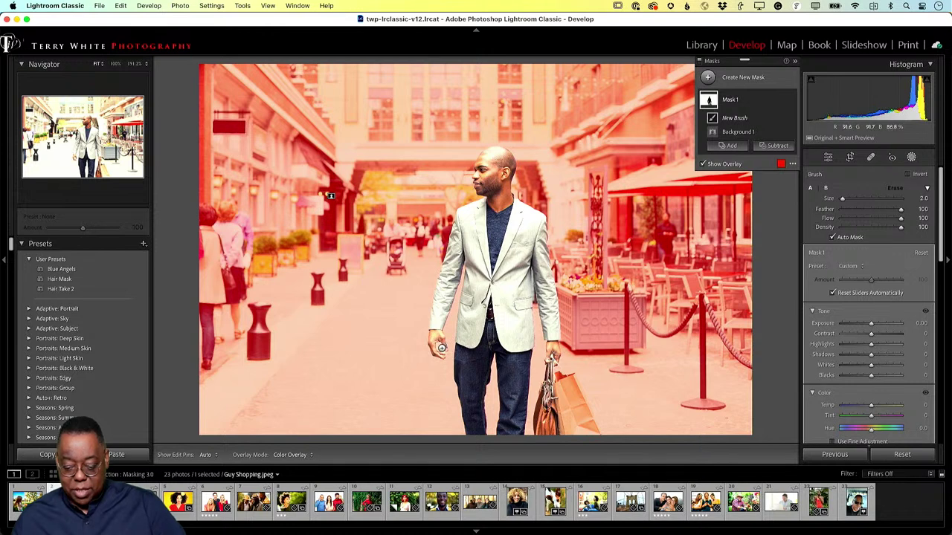
key("h")
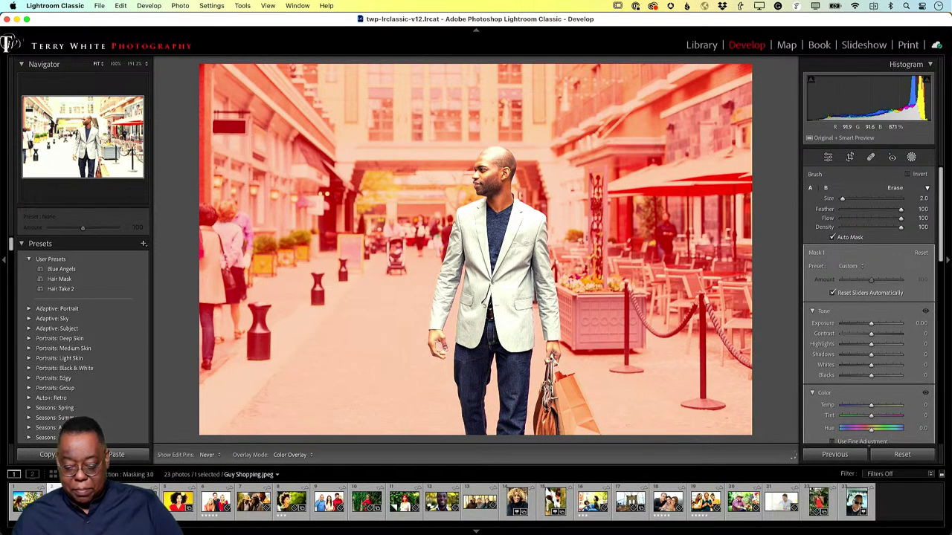
key("h")
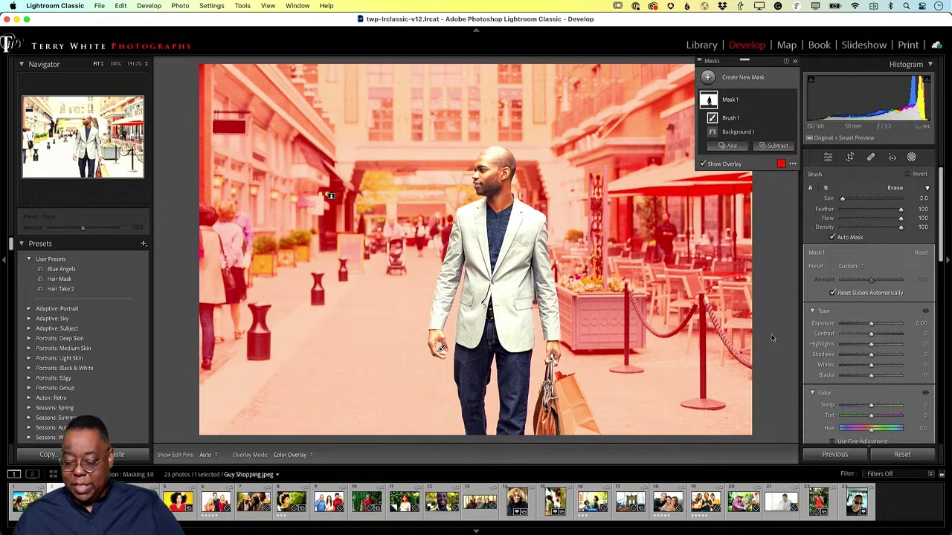
Give the masked background Dehaze 34 and Exposure -0.66, then return to the Library grid.
scroll(877, 386, "down", 3)
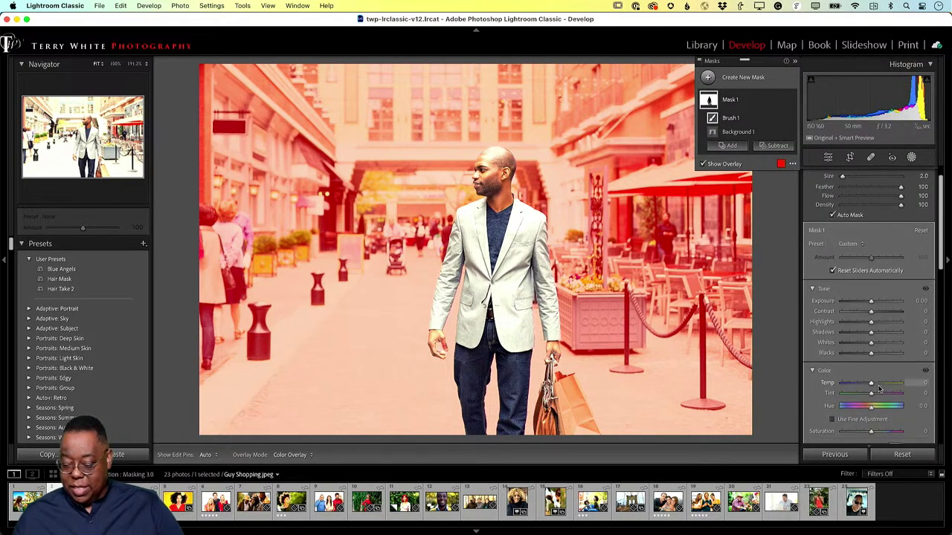
scroll(877, 394, "down", 4)
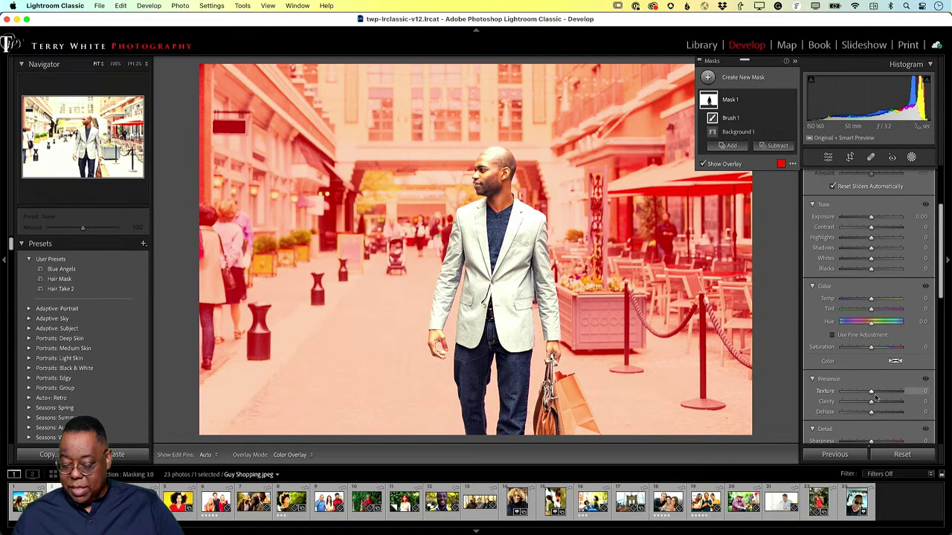
left_click_drag(872, 413, 798, 424)
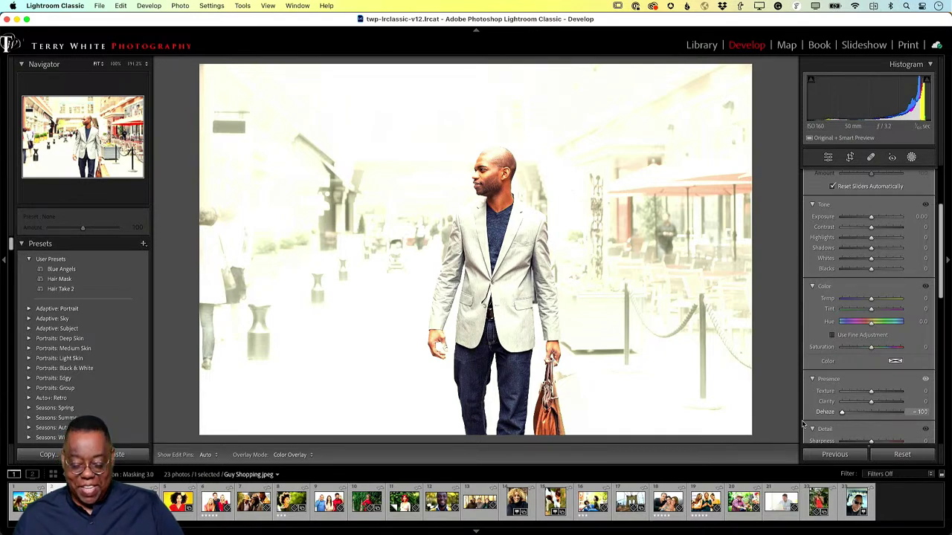
left_click_drag(842, 412, 883, 419)
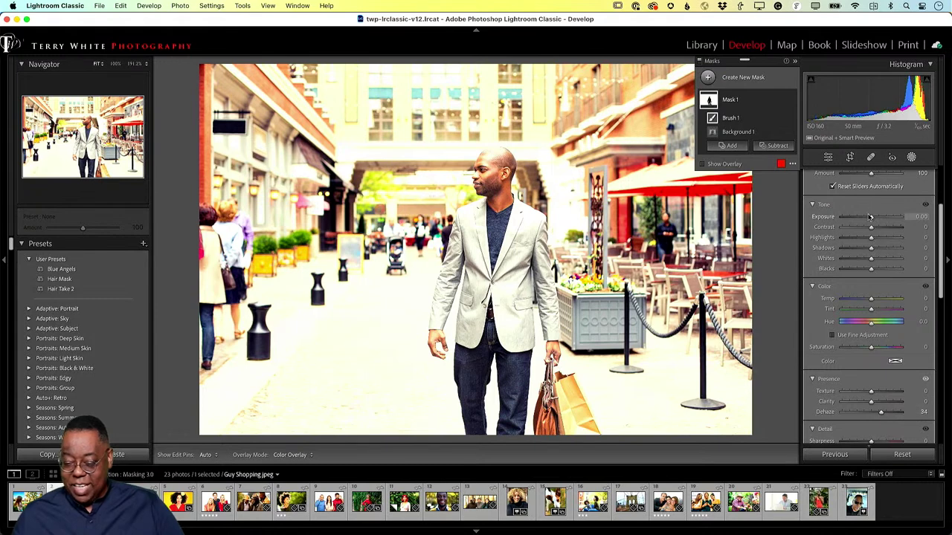
left_click_drag(872, 218, 866, 218)
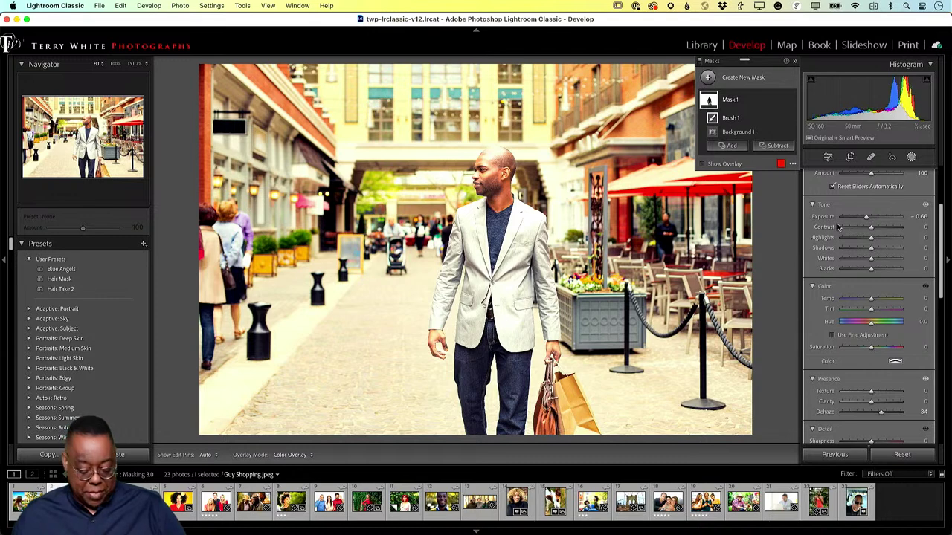
key("g")
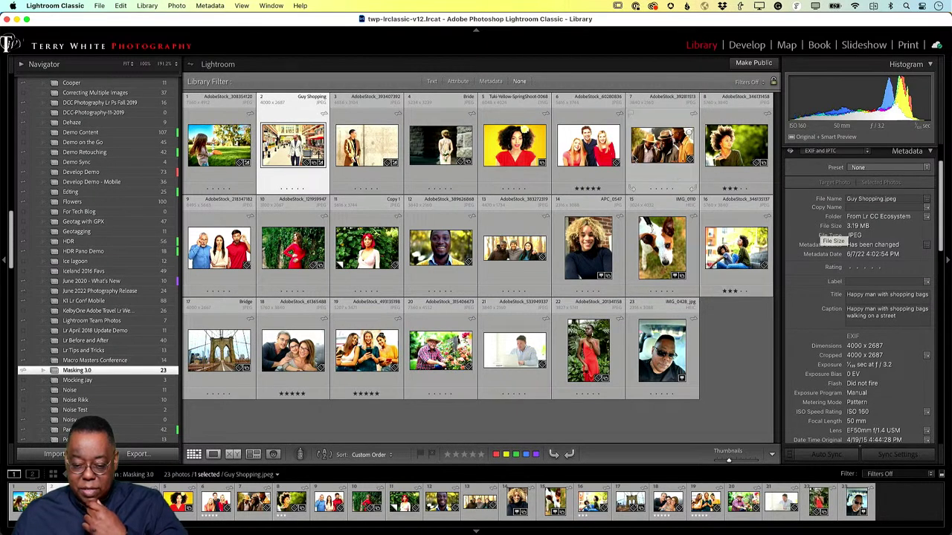
Open AdobeStock_60280836.jpeg, the three-friends photo, in Develop and start a Color Range mask.
double_click(595, 152)
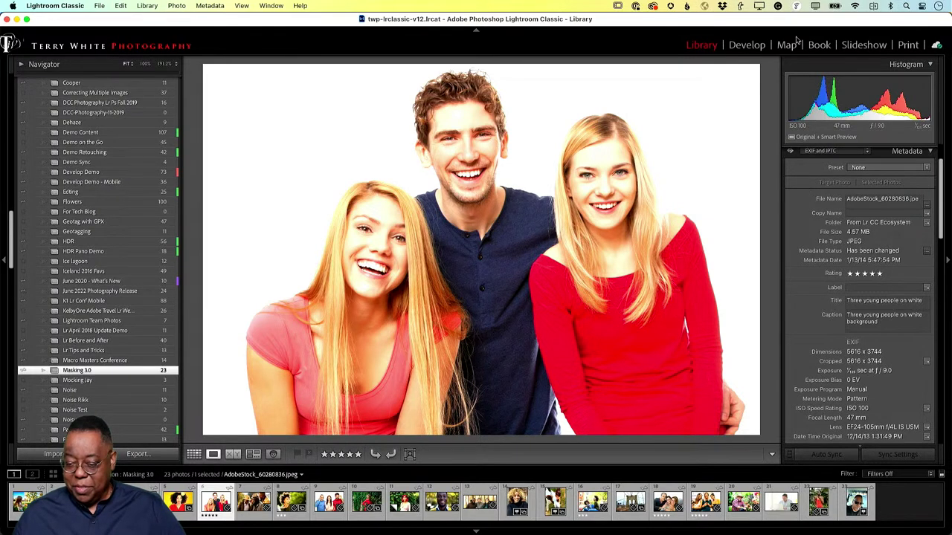
left_click(758, 45)
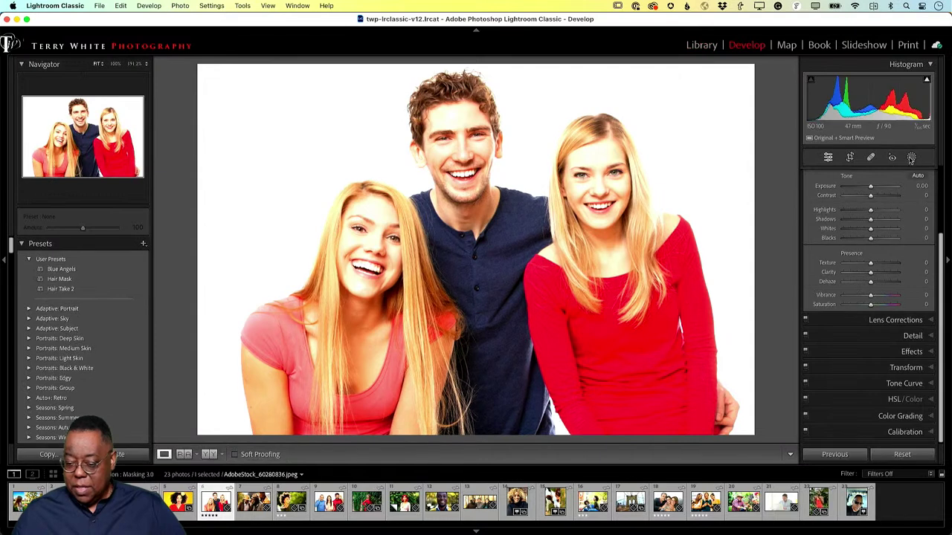
left_click(912, 157)
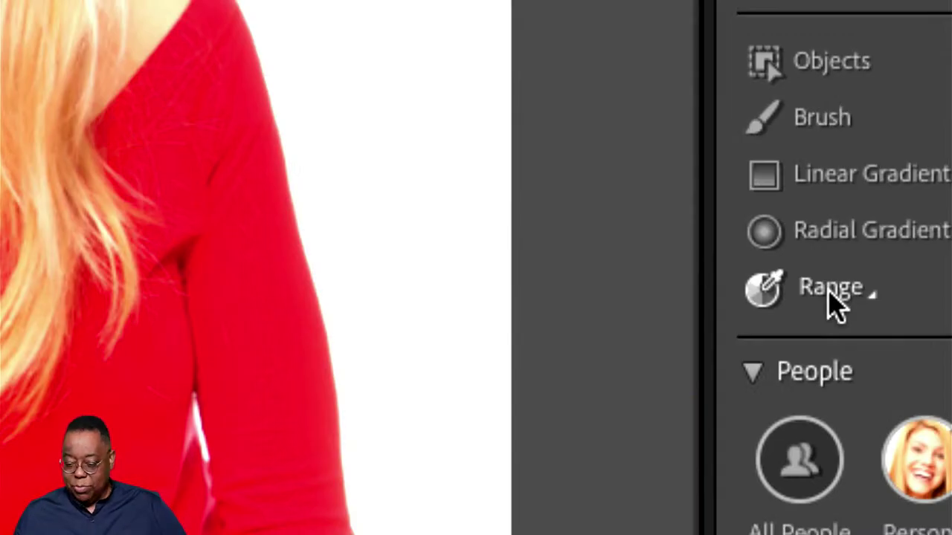
left_click(830, 294)
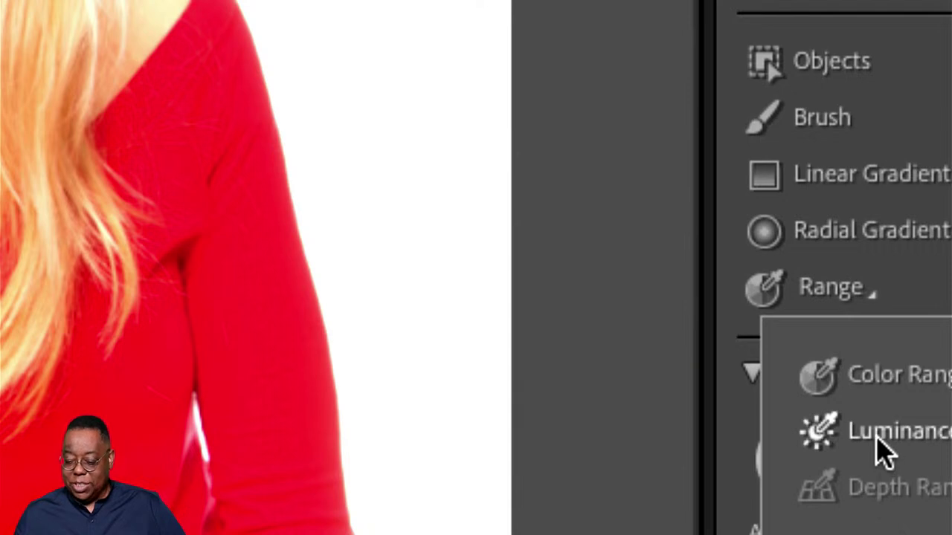
left_click(878, 388)
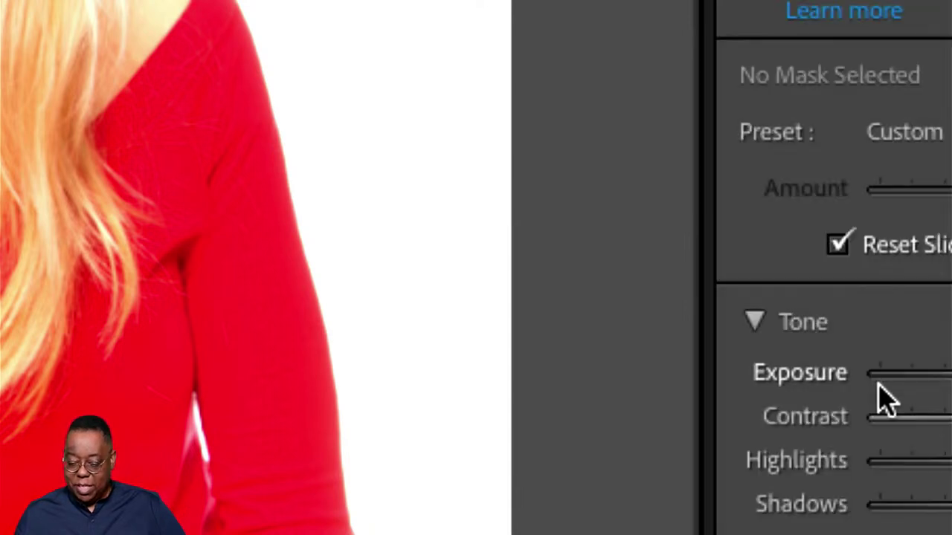
Sample the man's shirt with the Color Range eyedropper, adding three more shirt samples.
key("alt")
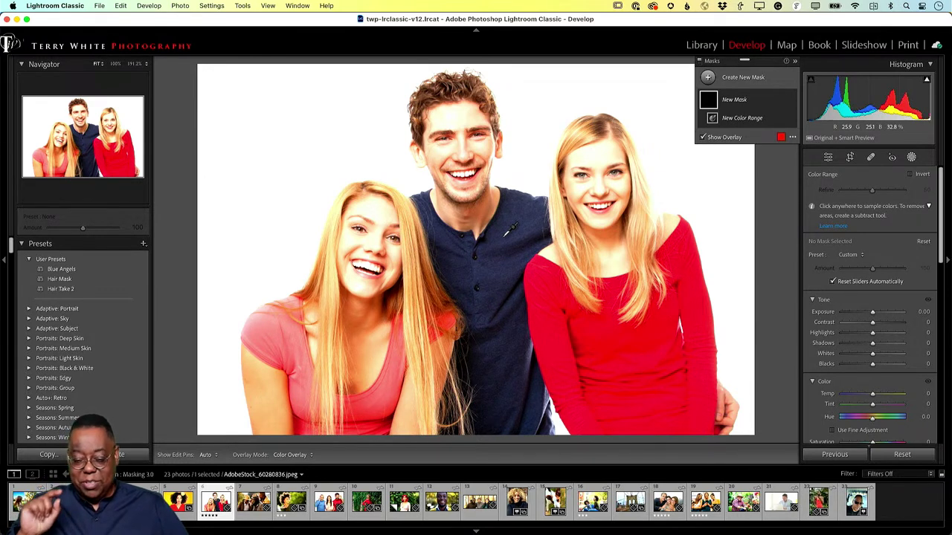
left_click_drag(490, 260, 506, 280)
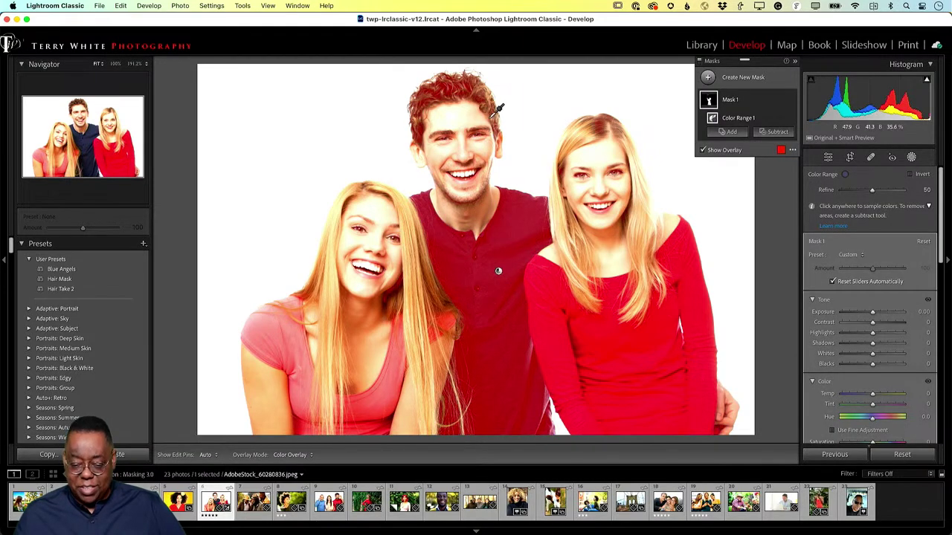
left_click(502, 230)
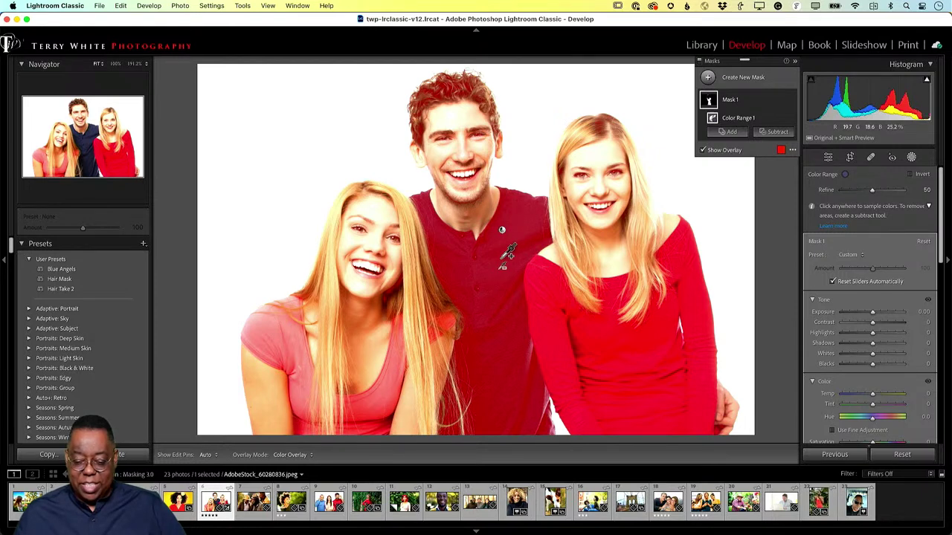
left_click(503, 376)
left_click(470, 277)
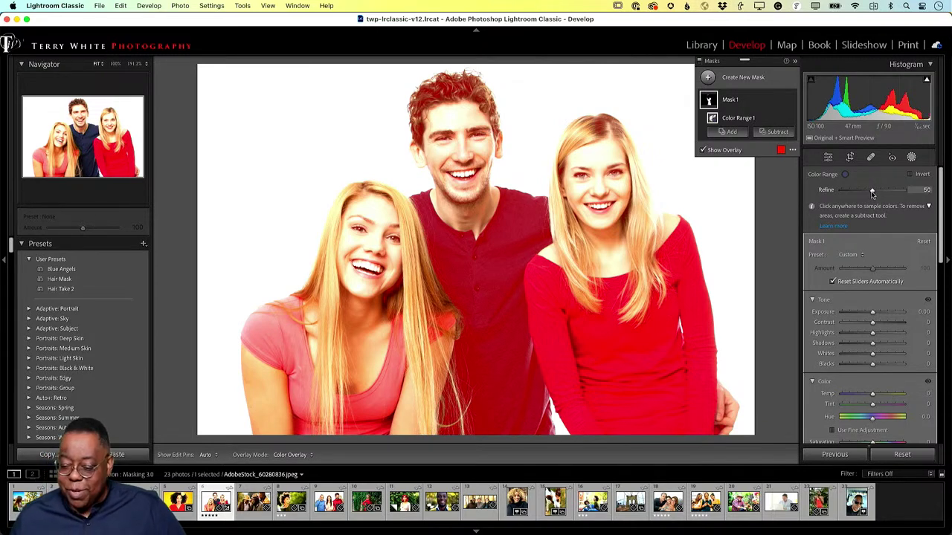
Try Refine 19 and Hue 118.6 on the shirt mask, then reset the photo.
left_click_drag(873, 192, 853, 200)
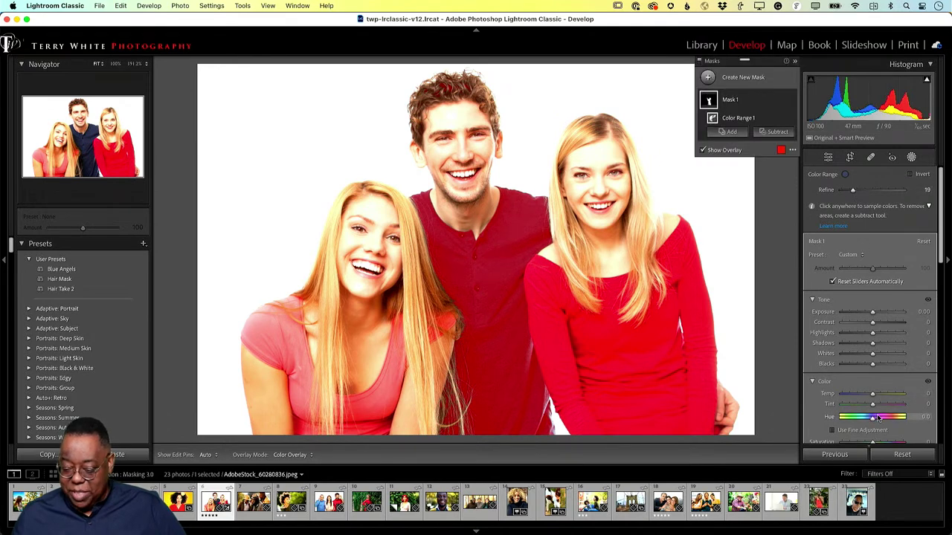
mouse_move(875, 418)
left_mouse_down()
mouse_move(886, 420)
mouse_move(845, 419)
mouse_move(892, 419)
left_mouse_up()
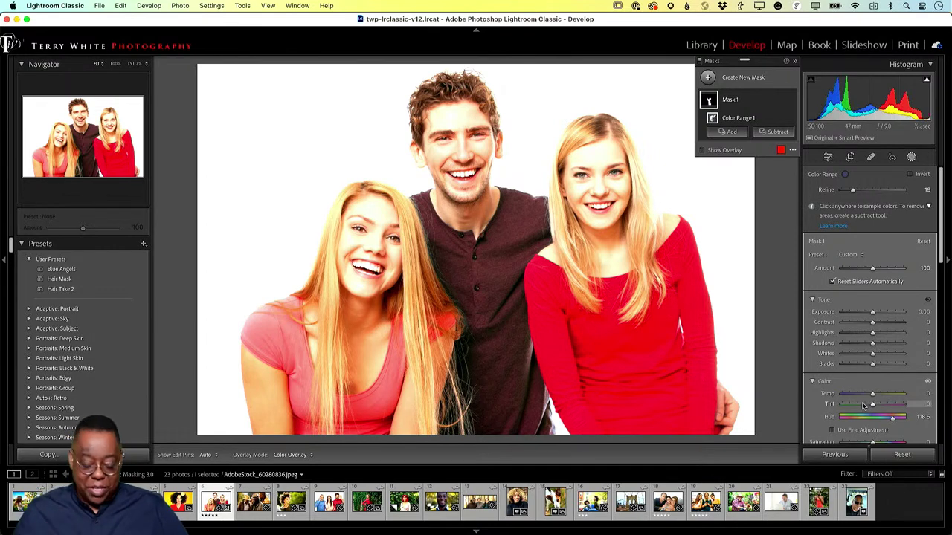
left_click(902, 454)
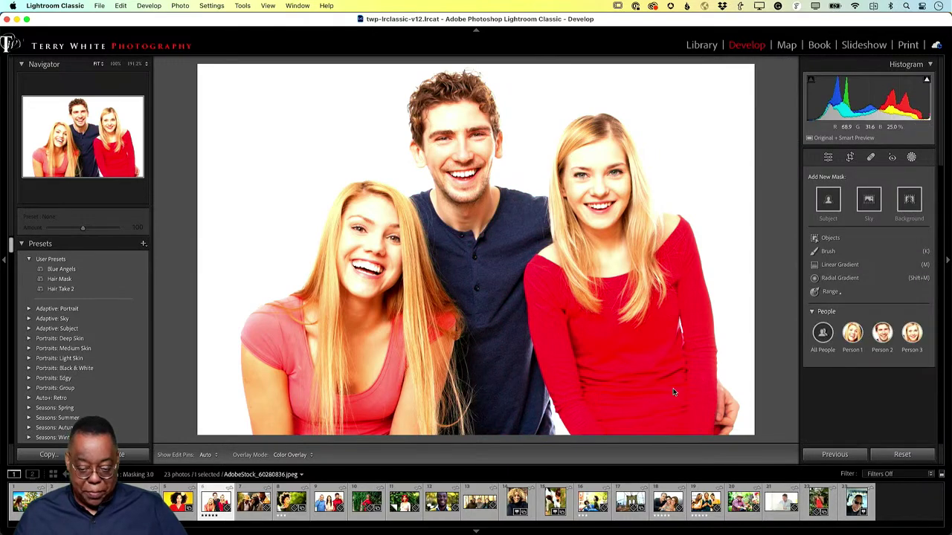
Return to the grid and open AdobeStock_308354120.jpeg, the frisbee photo, at full size.
key("g")
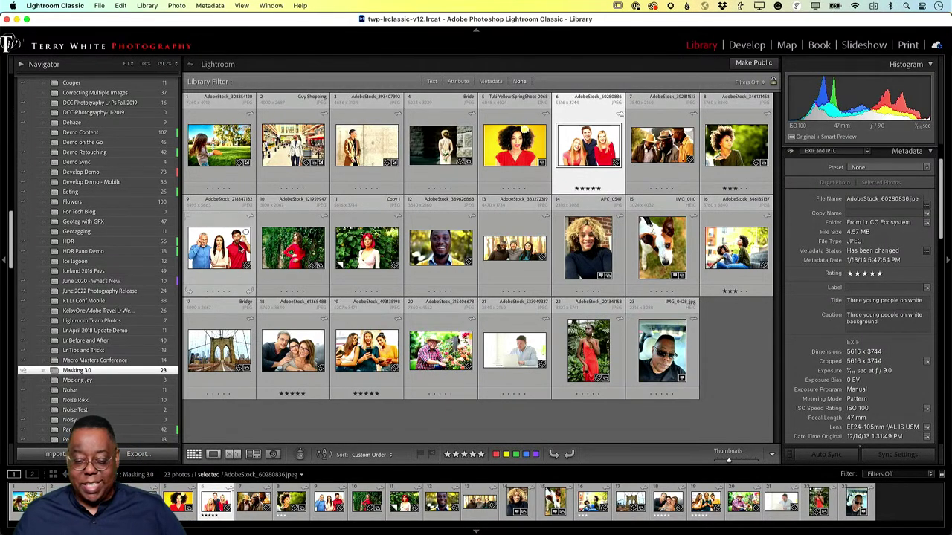
double_click(221, 159)
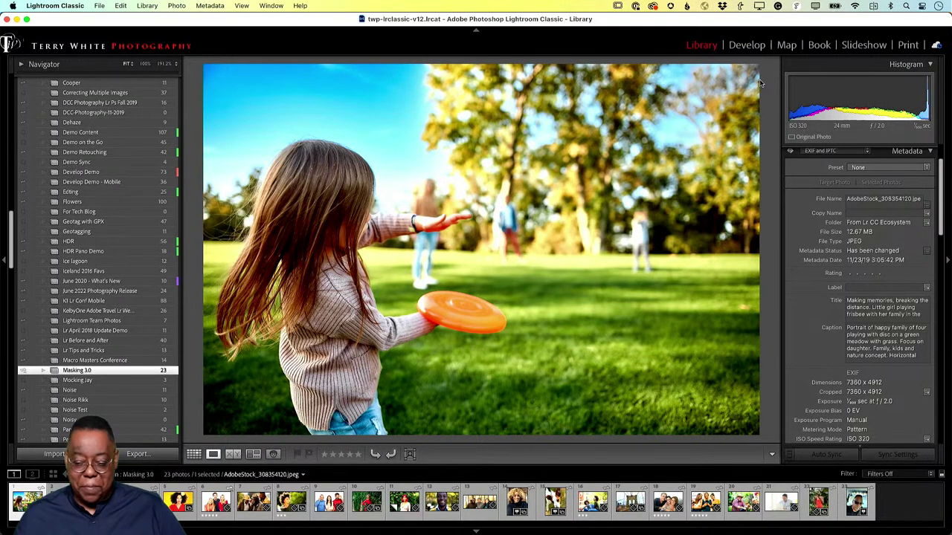
Open the frisbee photo in Develop masking, showing its Sky mask and new-mask choices.
left_click(747, 44)
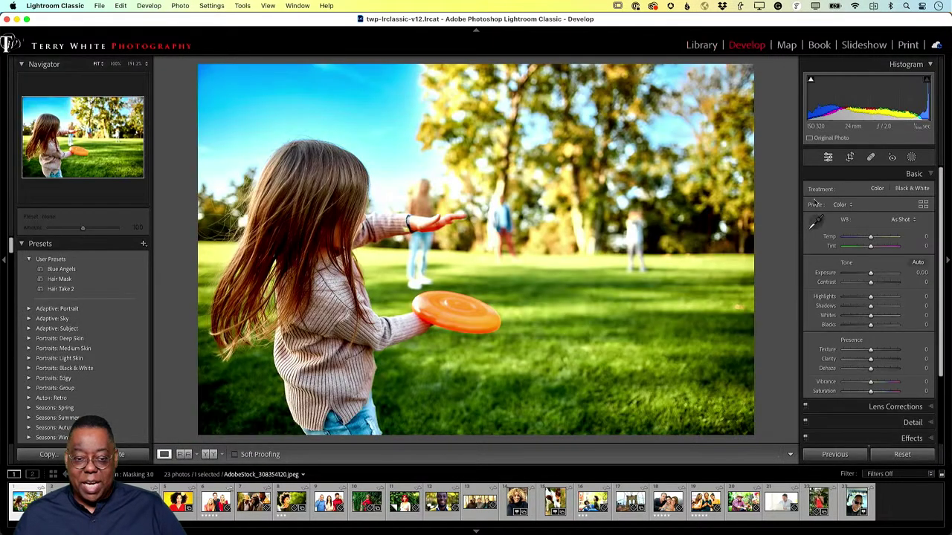
left_click(911, 157)
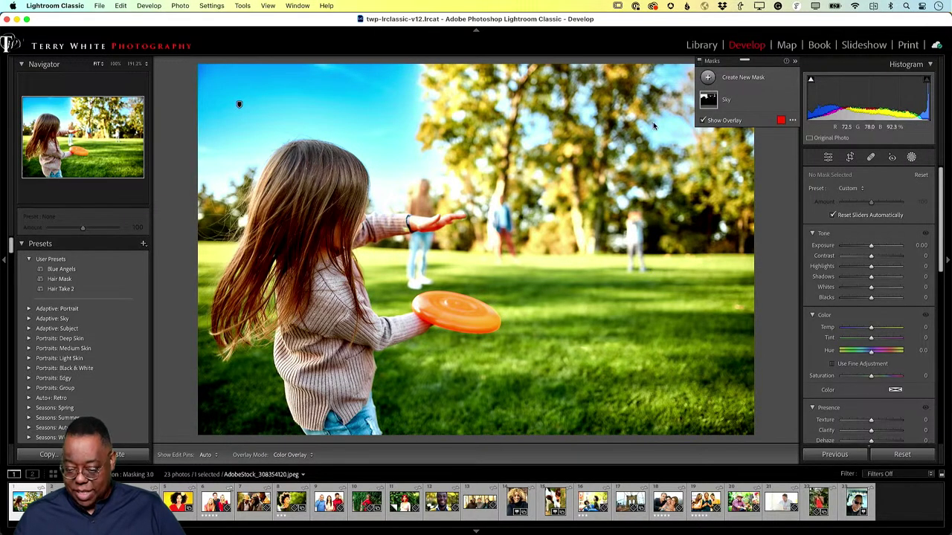
mouse_move(702, 94)
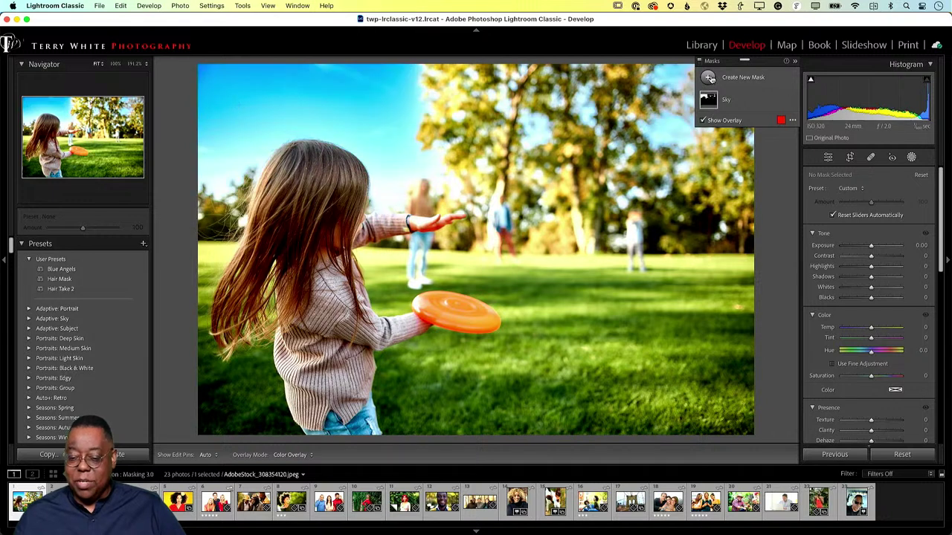
left_click(709, 79)
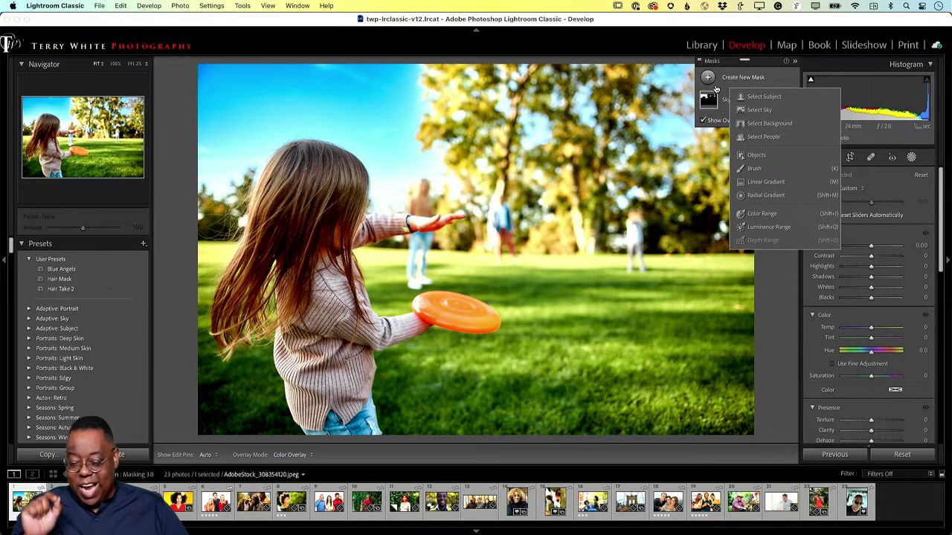
Brush-select the frisbee with an Objects mask, then set Hue -37.8 and slightly lower Exposure.
left_click(751, 155)
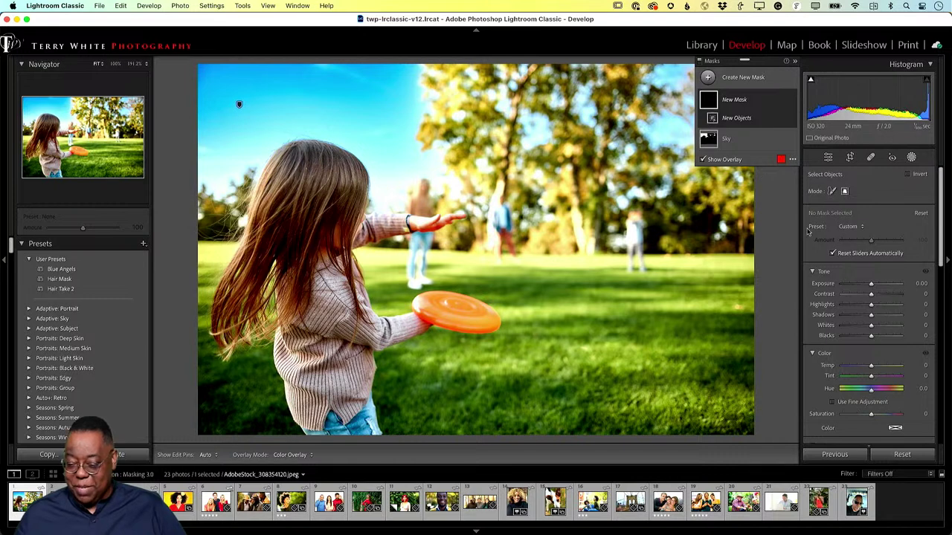
left_click(832, 191)
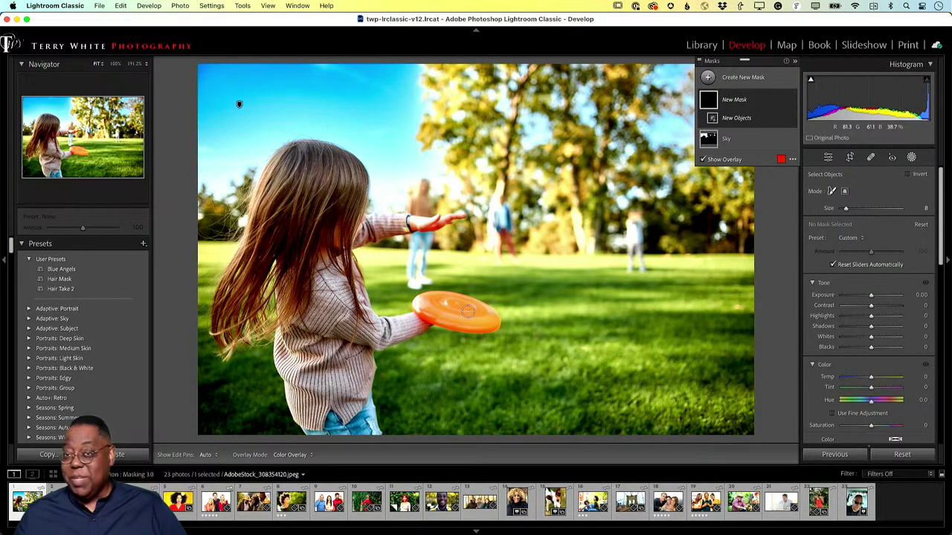
mouse_move(473, 307)
left_mouse_down()
mouse_move(418, 296)
mouse_move(415, 307)
mouse_move(457, 327)
mouse_move(502, 322)
mouse_move(469, 296)
mouse_move(433, 293)
mouse_move(425, 307)
mouse_move(492, 324)
mouse_move(439, 305)
left_mouse_up()
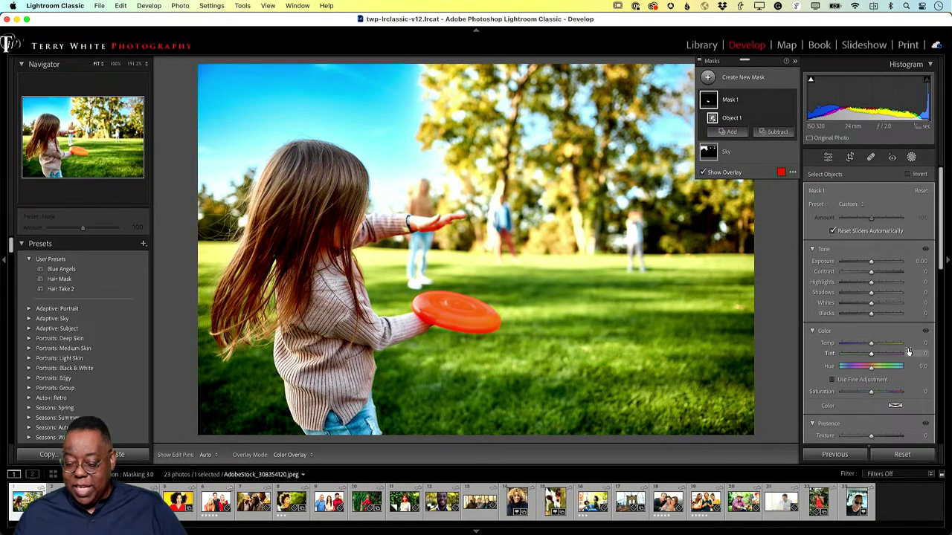
mouse_move(871, 371)
left_mouse_down()
mouse_move(888, 371)
mouse_move(842, 371)
mouse_move(890, 371)
mouse_move(865, 372)
left_mouse_up()
left_click_drag(867, 265, 865, 266)
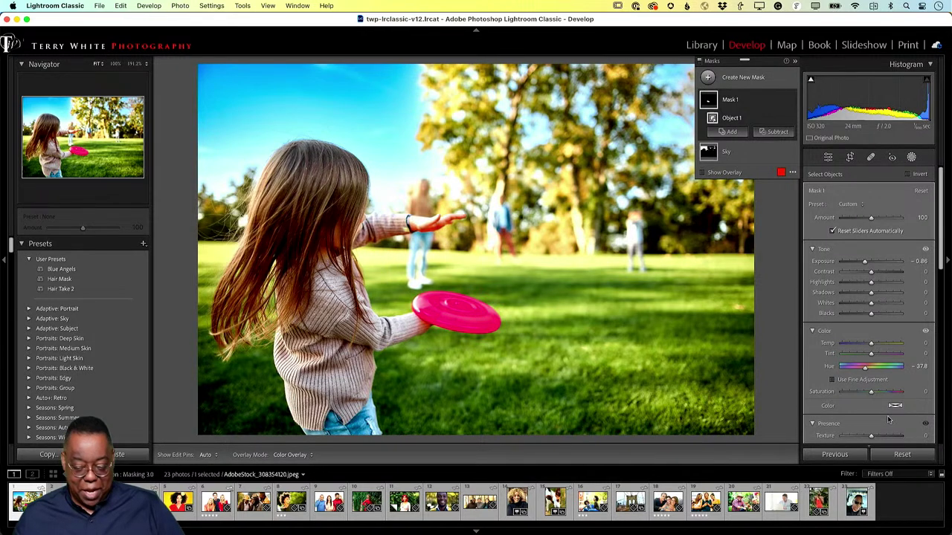
Undo the frisbee's exposure and hue changes so it returns to orange.
key("super+z")
key("super+z")
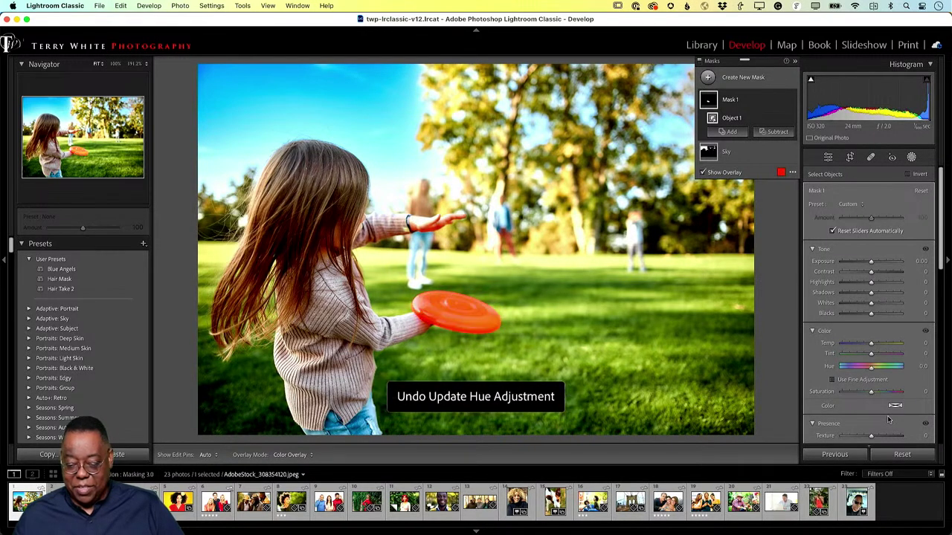
key("super+z")
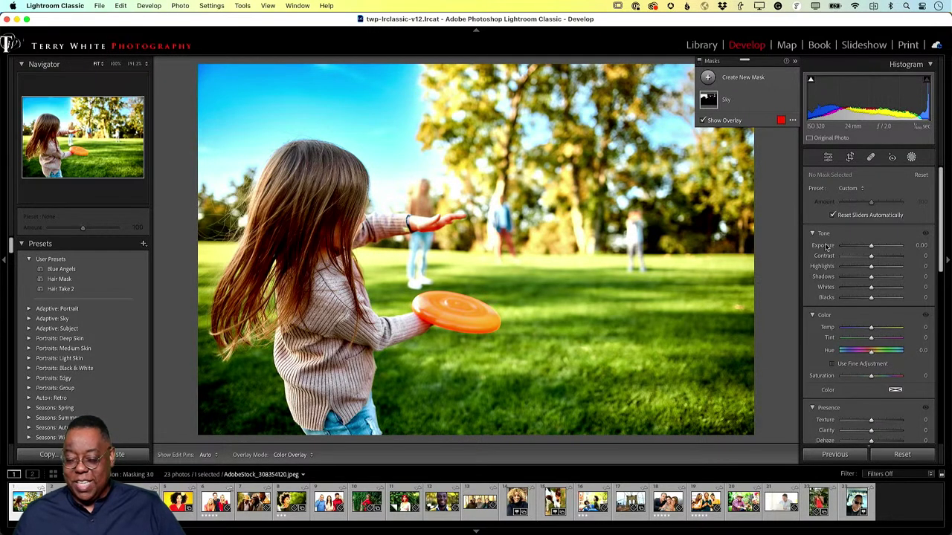
Draw a Rectangle Select object mask around the orange frisbee, creating Mask 1.
left_click(730, 82)
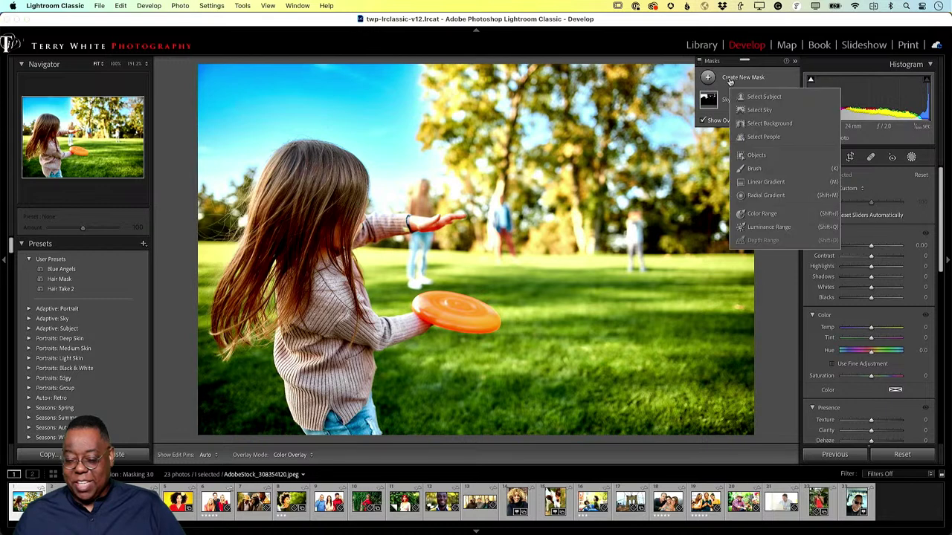
left_click(757, 156)
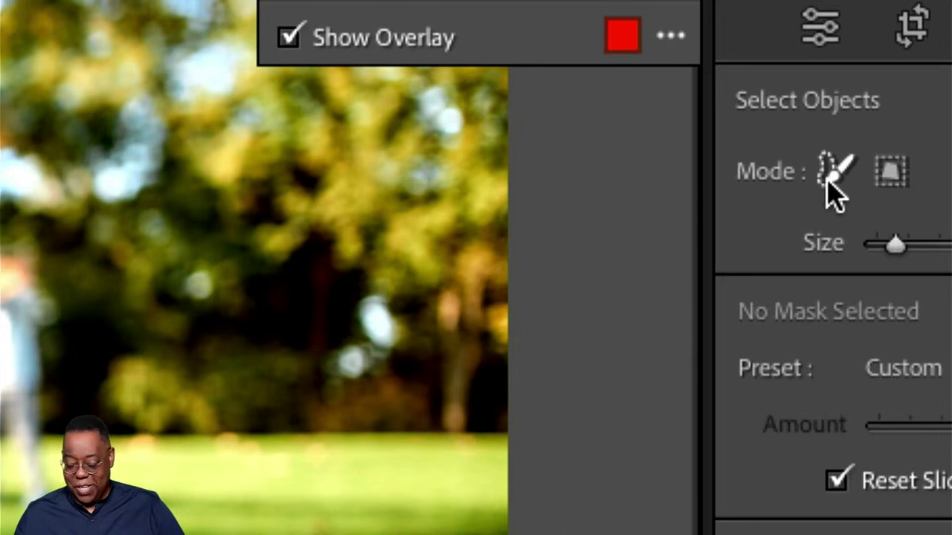
left_click(886, 177)
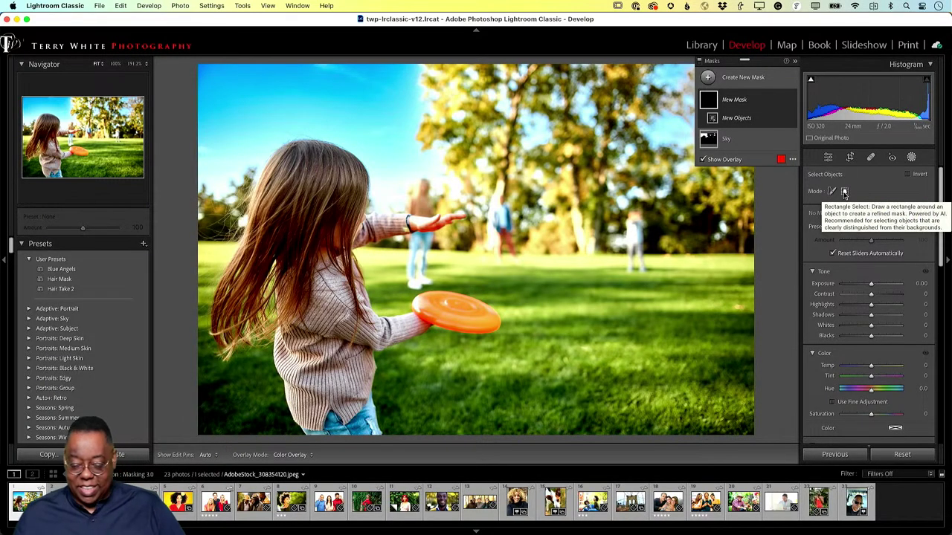
left_click(845, 192)
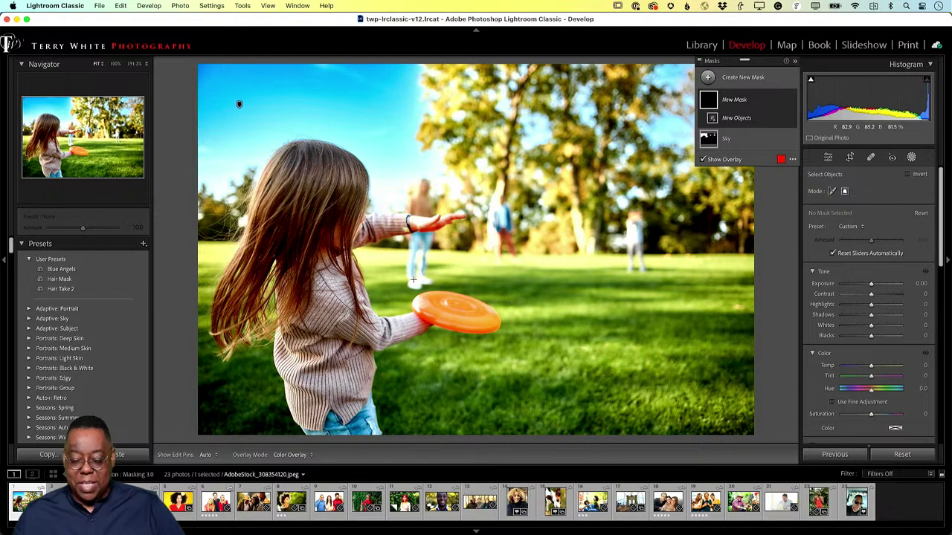
key("shift+w")
left_click_drag(409, 276, 506, 347)
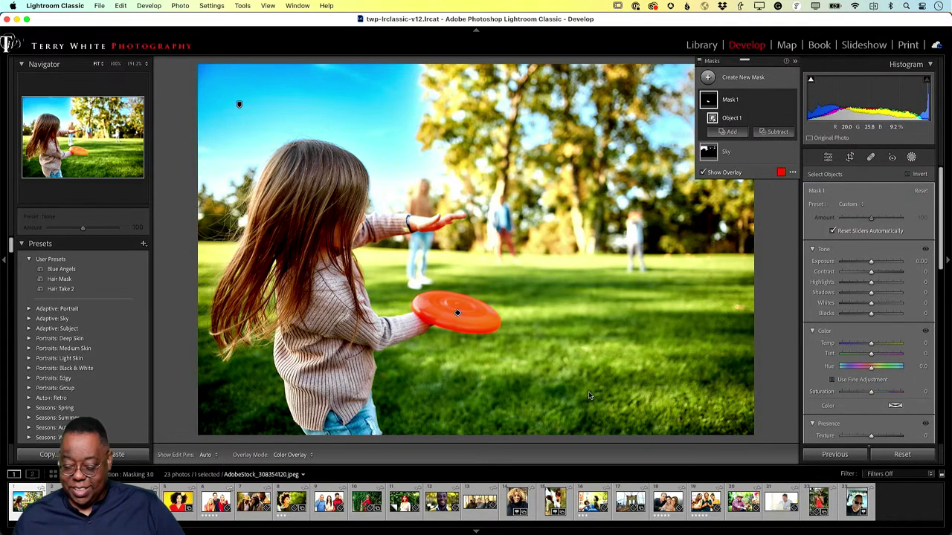
Set Mask 1's Hue to about -152.8 so the frisbee turns blue.
left_click_drag(871, 370, 842, 370)
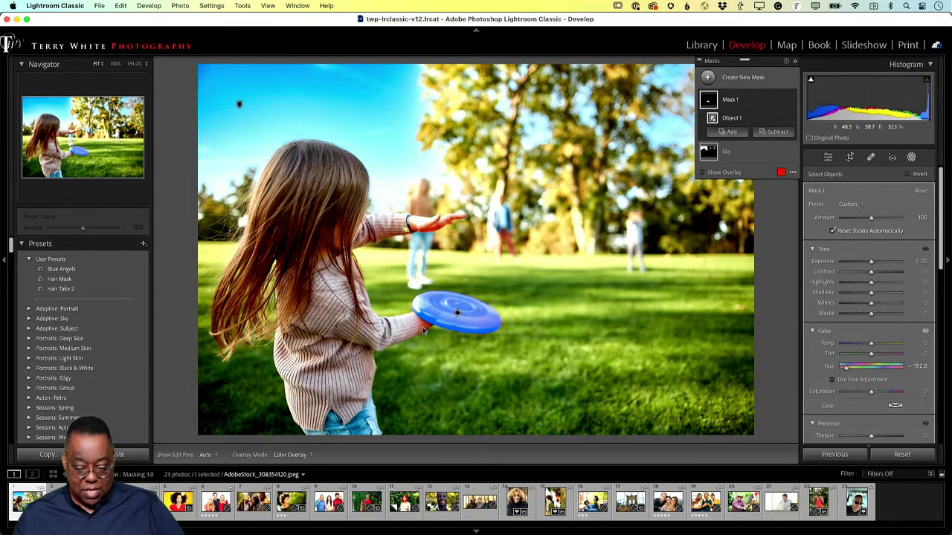
key("z")
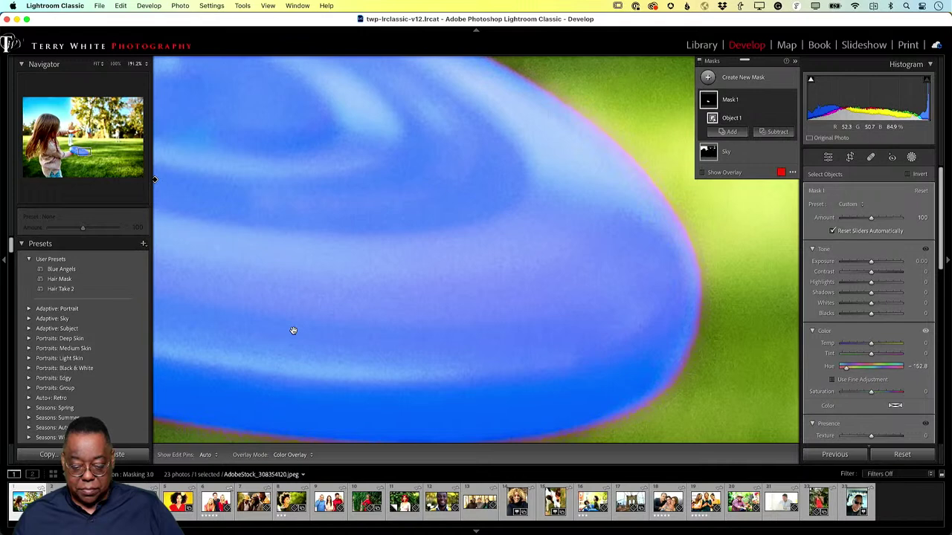
left_click_drag(293, 330, 470, 253)
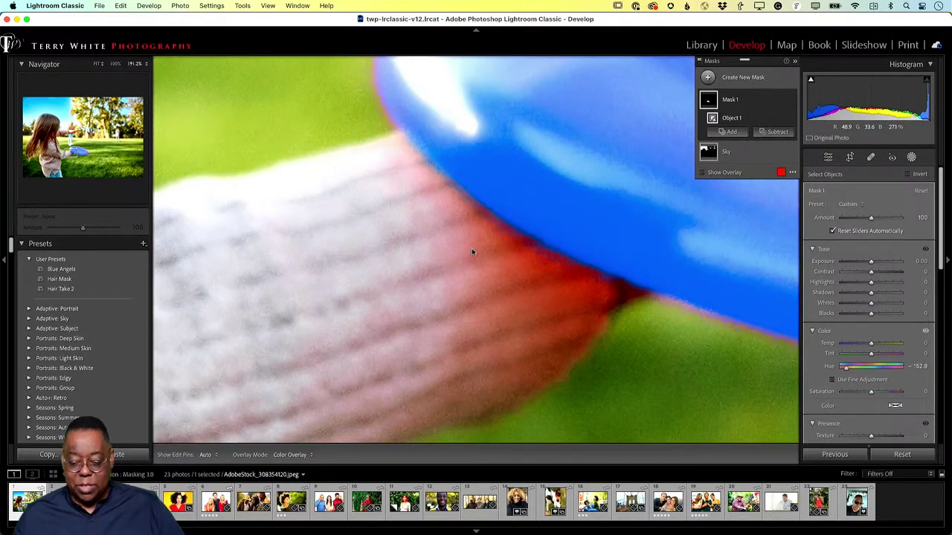
left_click(543, 282)
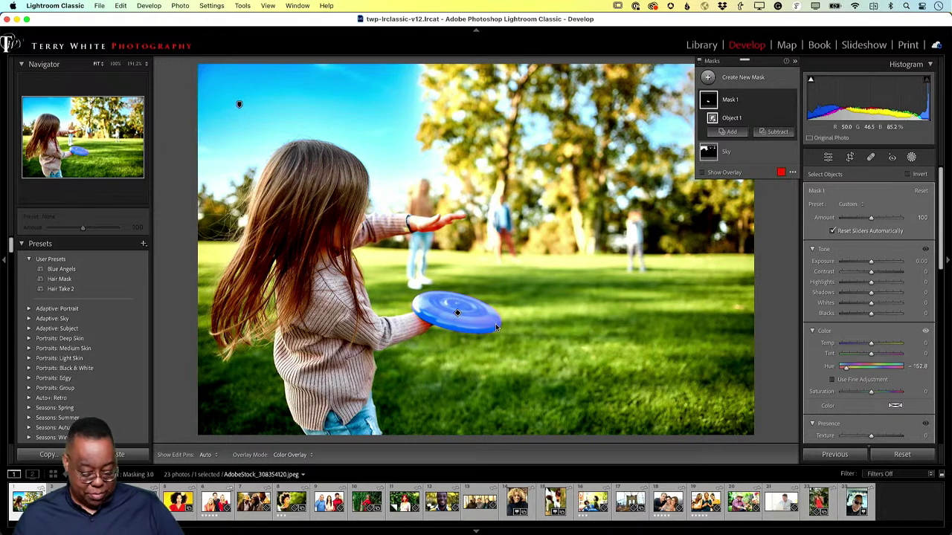
Open thumbnail 7, the three men in hats, in Develop with the new-mask options showing.
key("g")
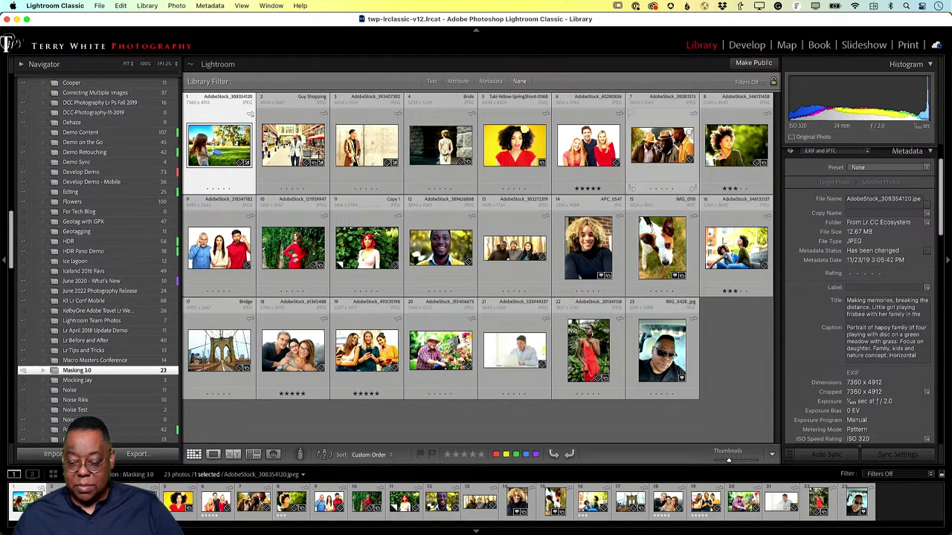
double_click(662, 146)
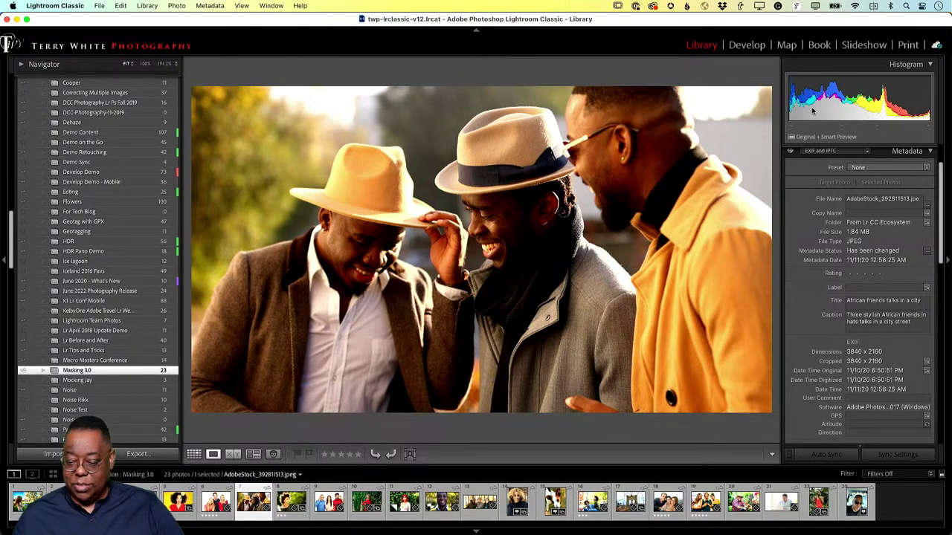
left_click(746, 44)
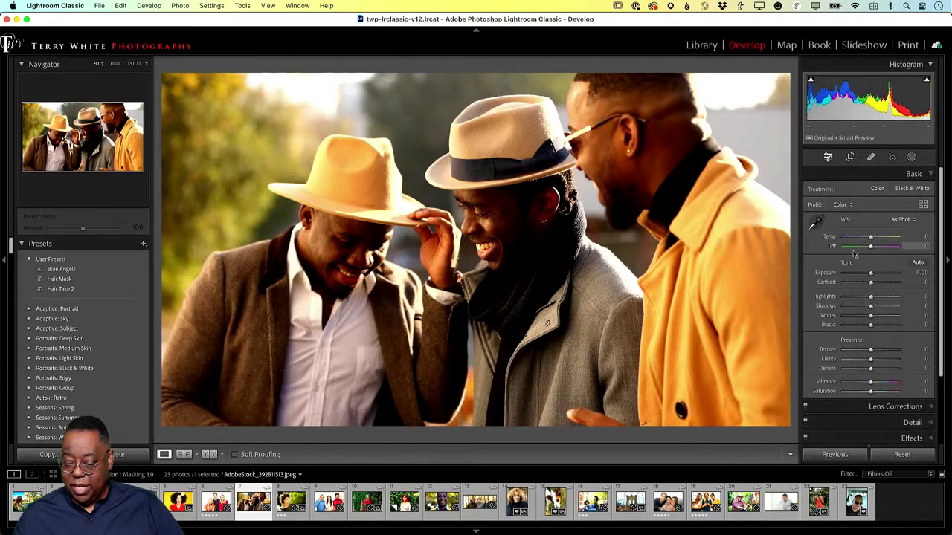
left_click(912, 157)
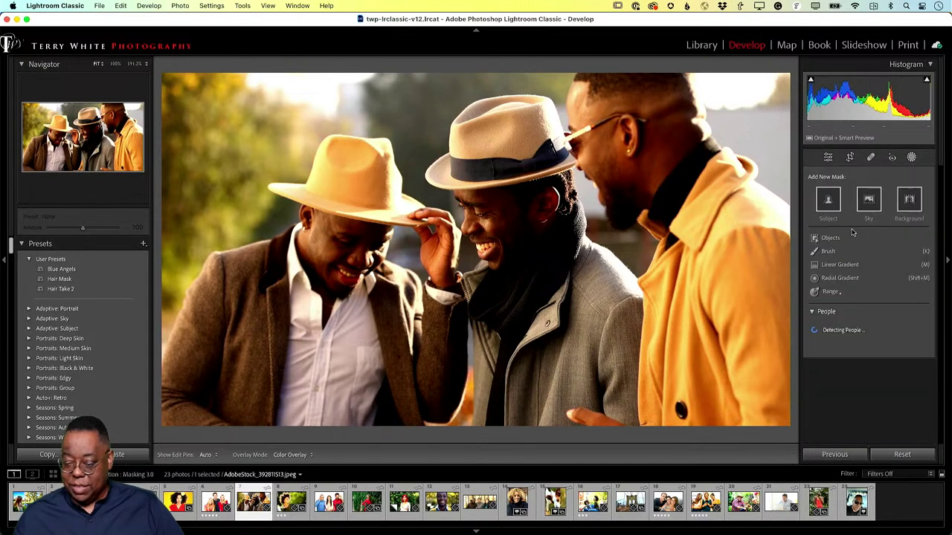
Box the left man's tan hat with an Objects mask to create Mask 1.
left_click(830, 240)
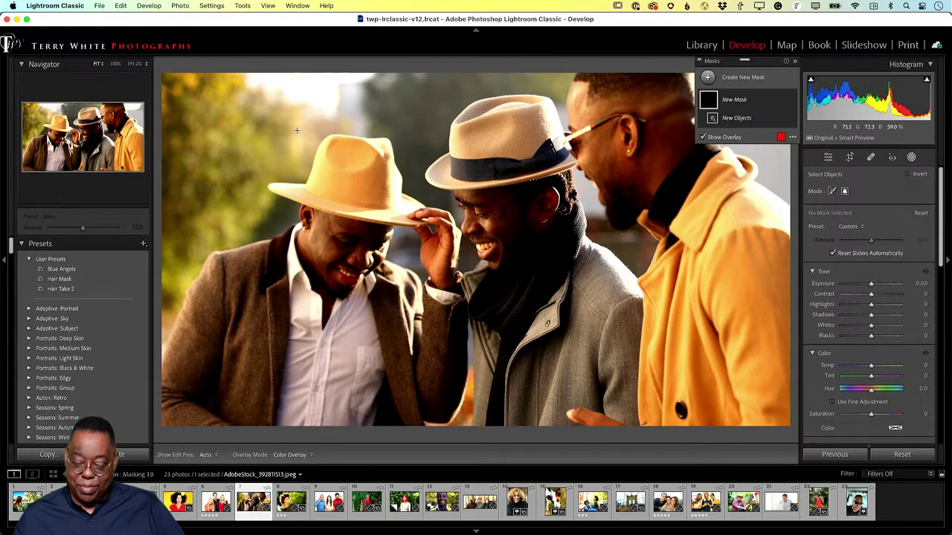
left_click_drag(260, 105, 424, 232)
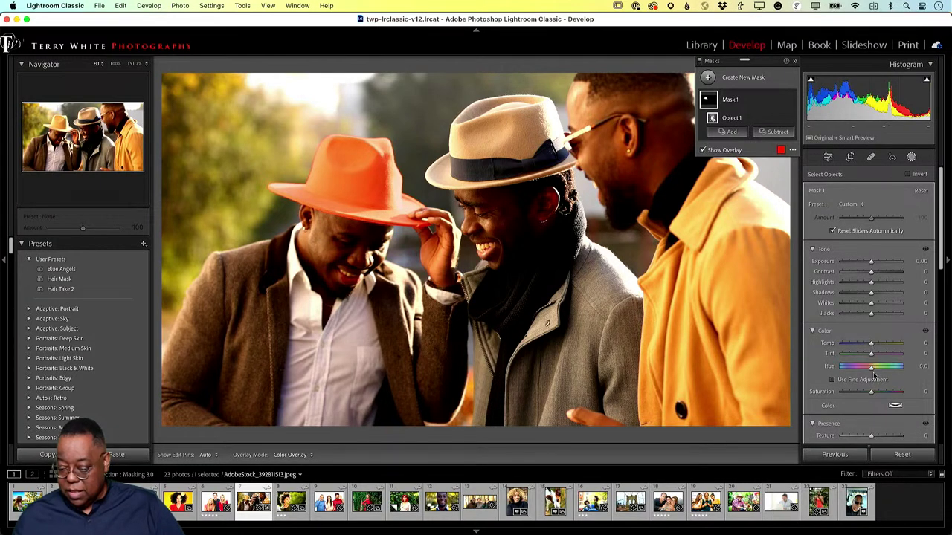
Give the hat mask Hue -131.6 and Exposure -0.68, turning it darker purple.
left_click_drag(873, 368, 831, 369)
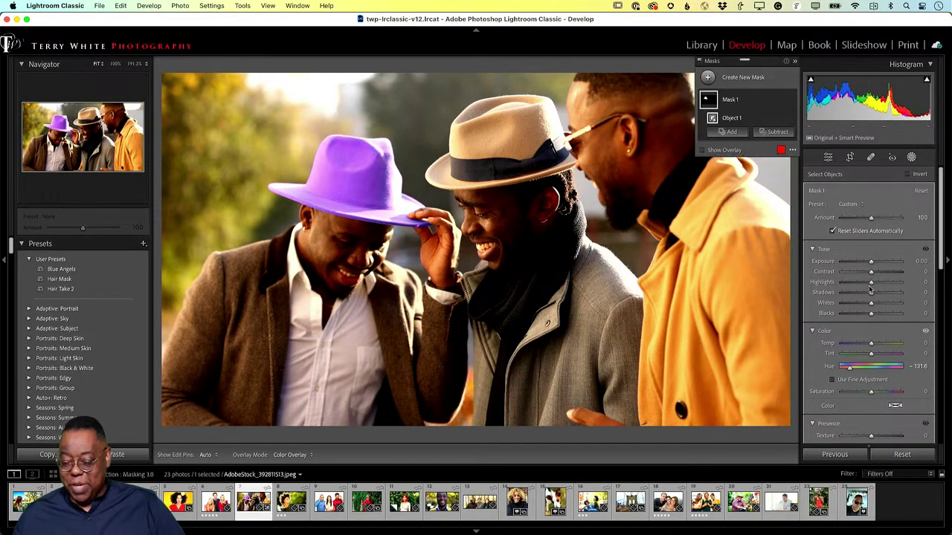
left_click_drag(873, 265, 870, 266)
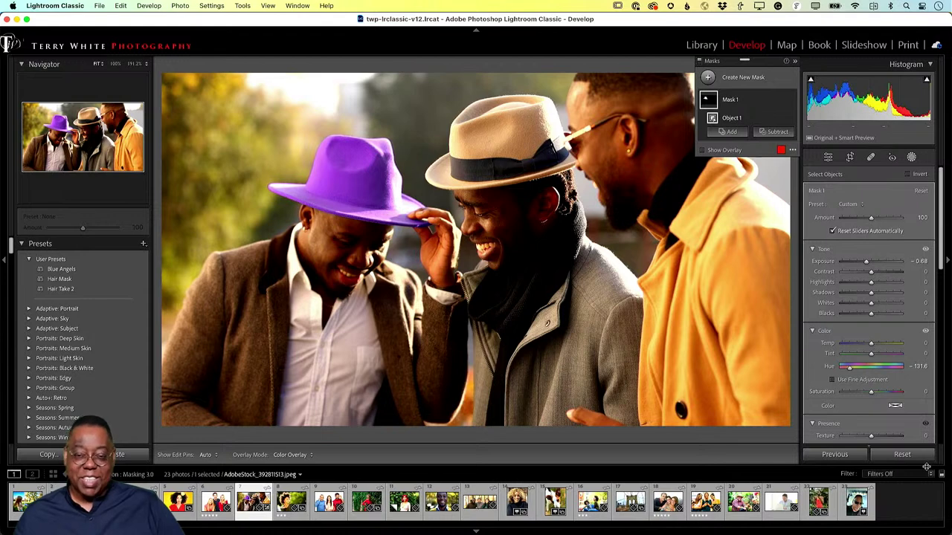
left_click(415, 223)
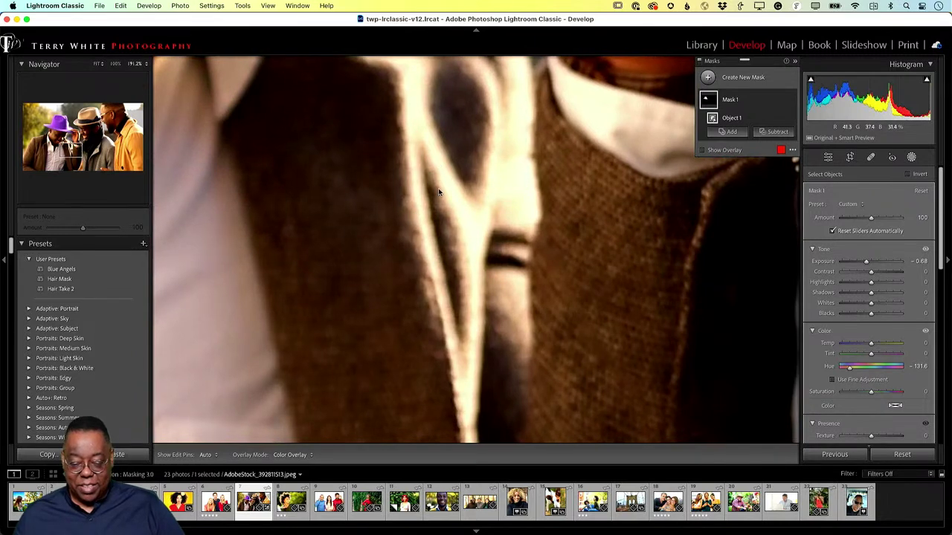
left_click_drag(427, 213, 394, 475)
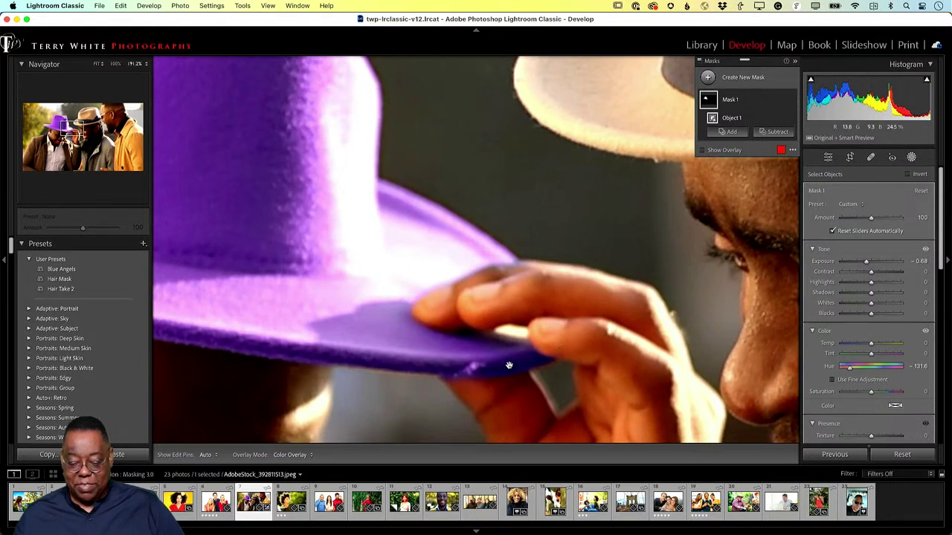
left_click(434, 291)
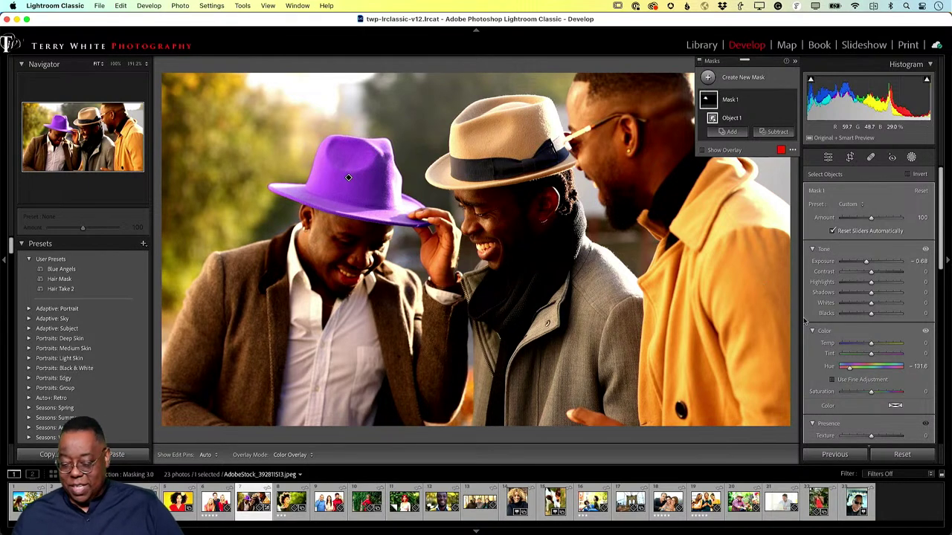
Apply a blue color tint to the hat mask, then return to the Library grid.
scroll(895, 410, "down", 3)
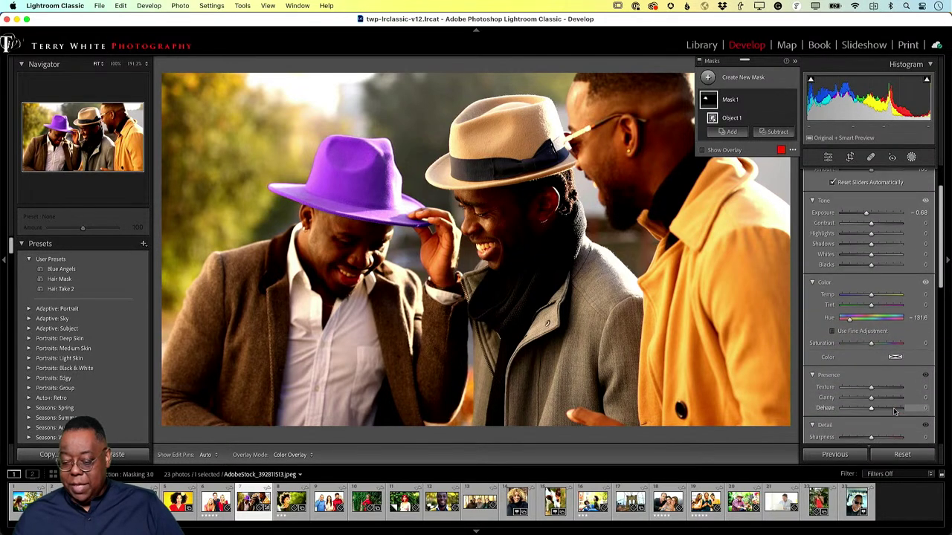
left_click(895, 359)
left_click_drag(804, 372, 772, 378)
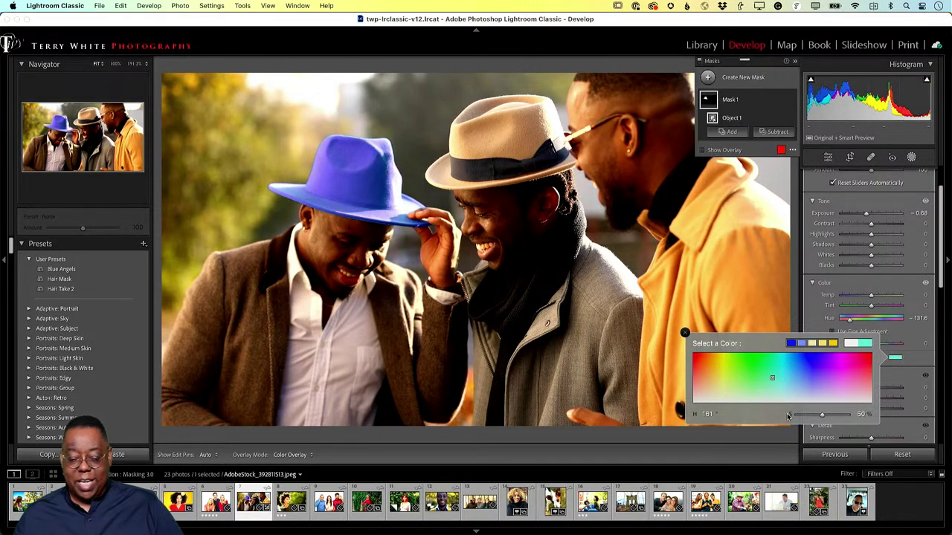
left_click(907, 357)
key("g")
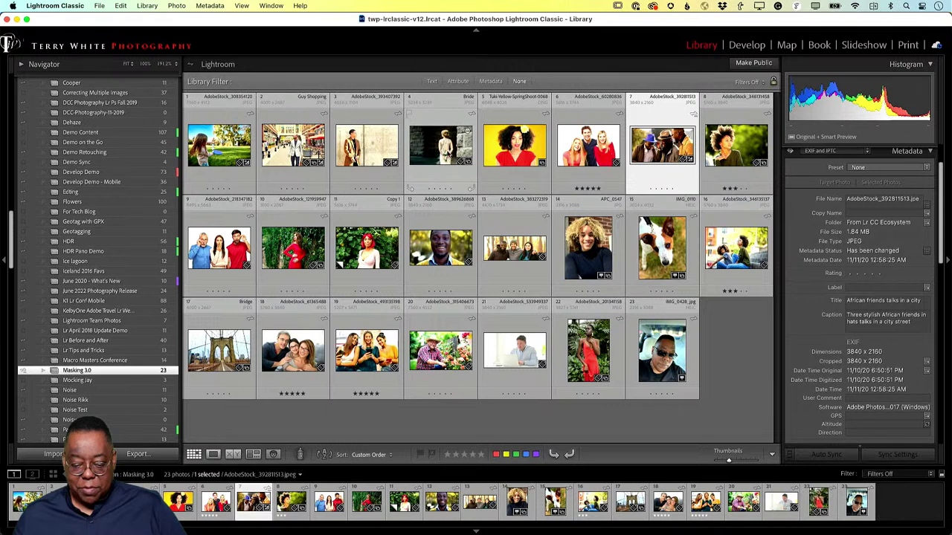
Open thumbnail 5, Tuki-Yellow-SpringShoot-0068.dng, full size in Loupe view.
double_click(514, 148)
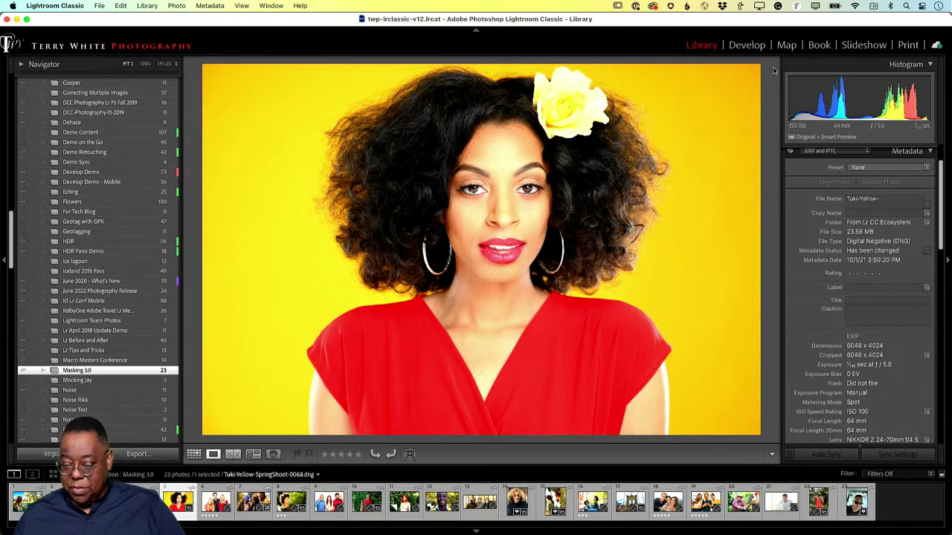
Switch the portrait to Develop and show Add New Mask with Person 1 detected.
left_click(746, 45)
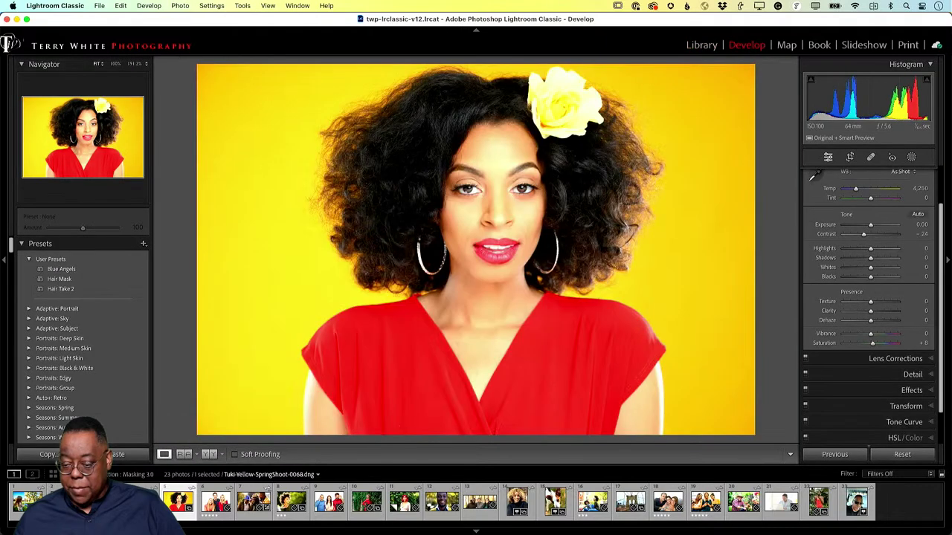
left_click(910, 159)
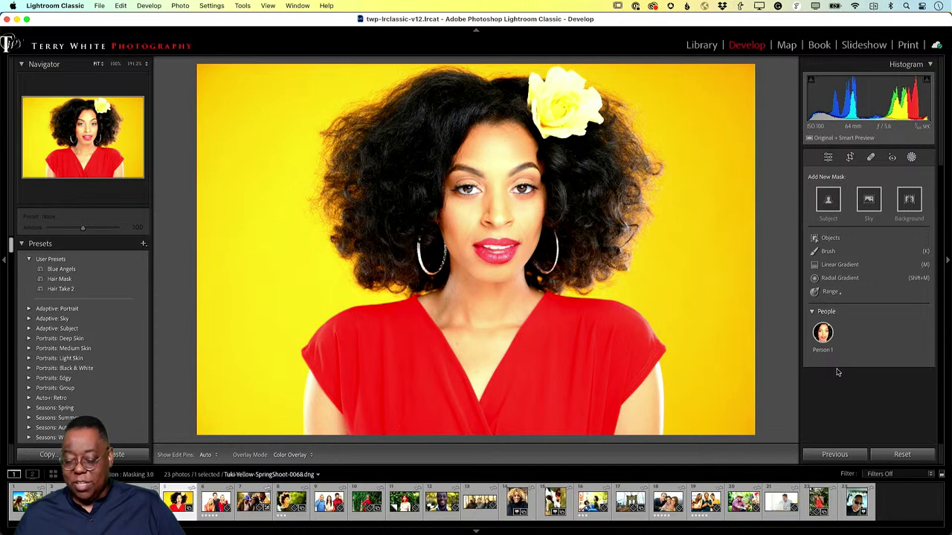
Choose Person 1 and check Lips, Iris and Pupil, Hair and Teeth as separate masks.
mouse_move(823, 336)
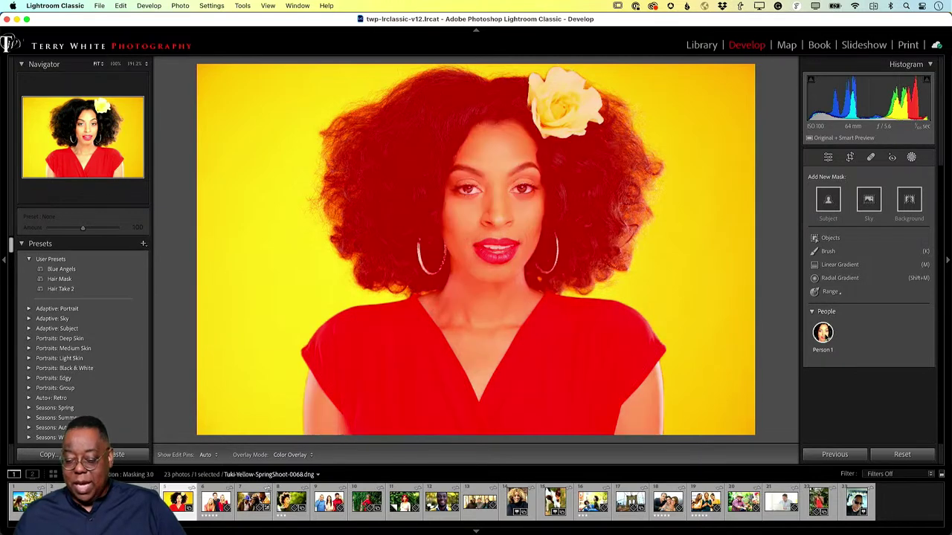
left_click(821, 333)
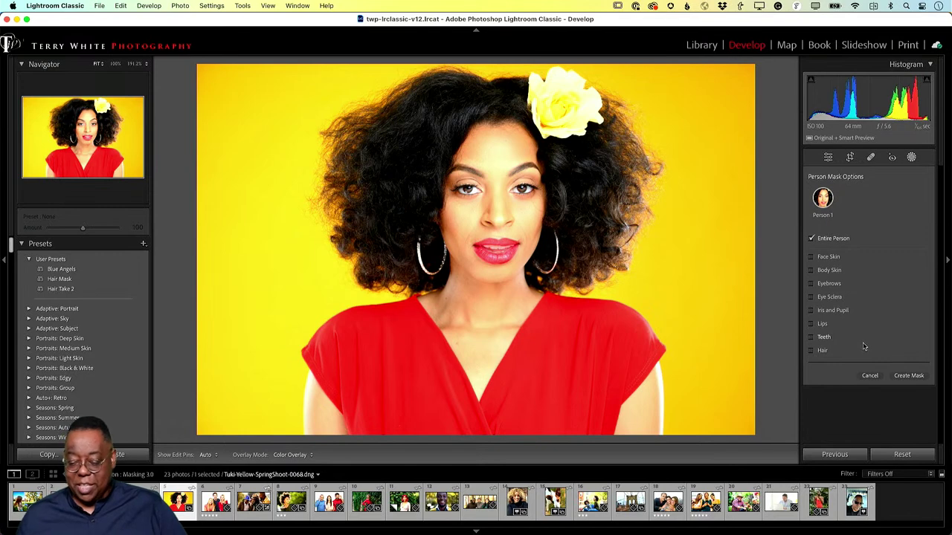
left_click(813, 325)
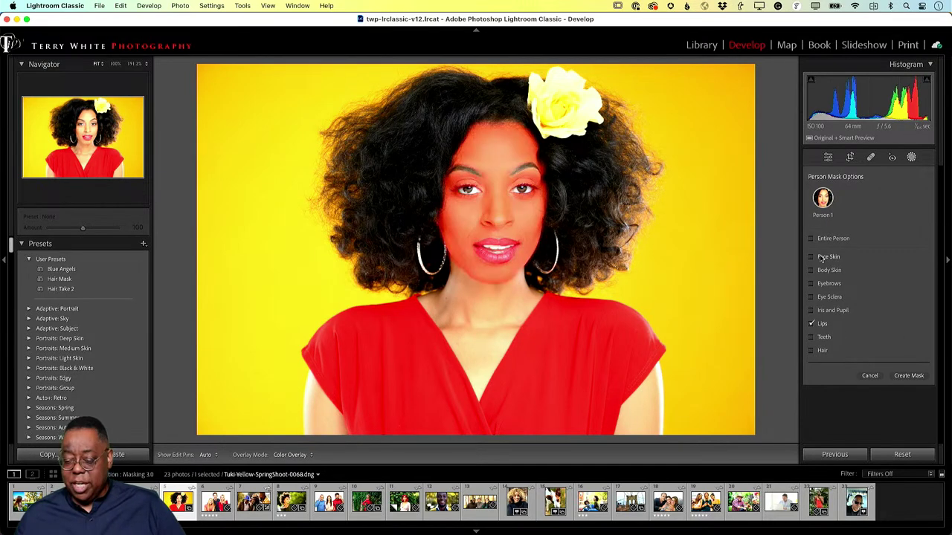
left_click(811, 311)
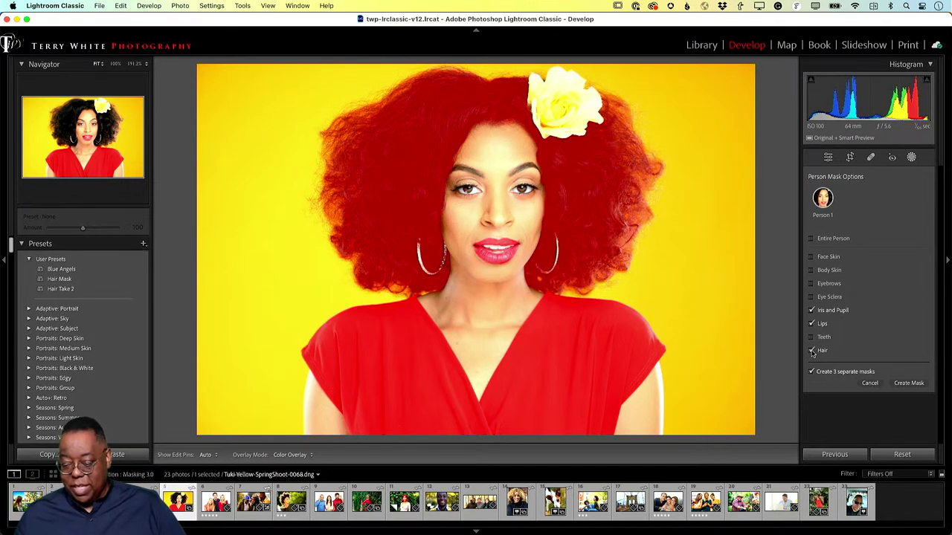
left_click(812, 351)
left_click(812, 338)
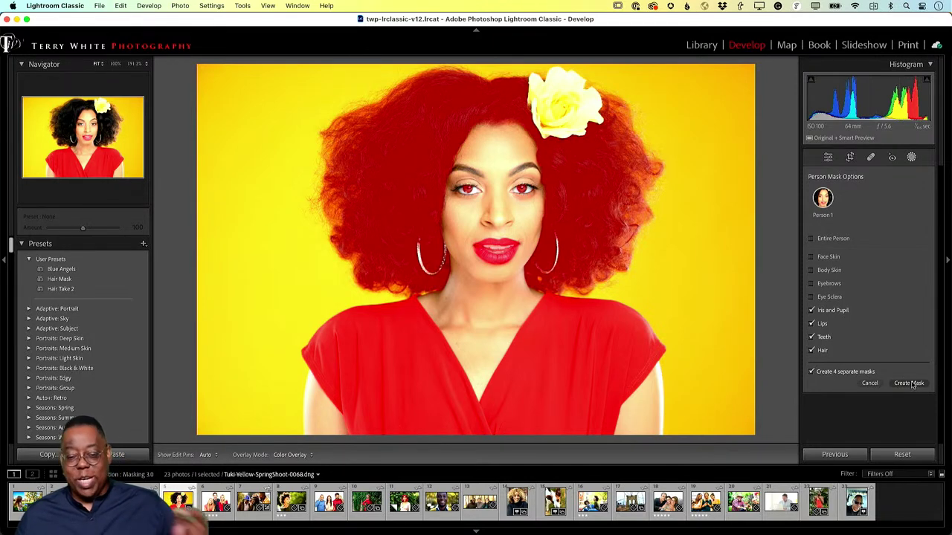
Create the four separate person masks and name the first two Hair and teeth.
left_click(909, 383)
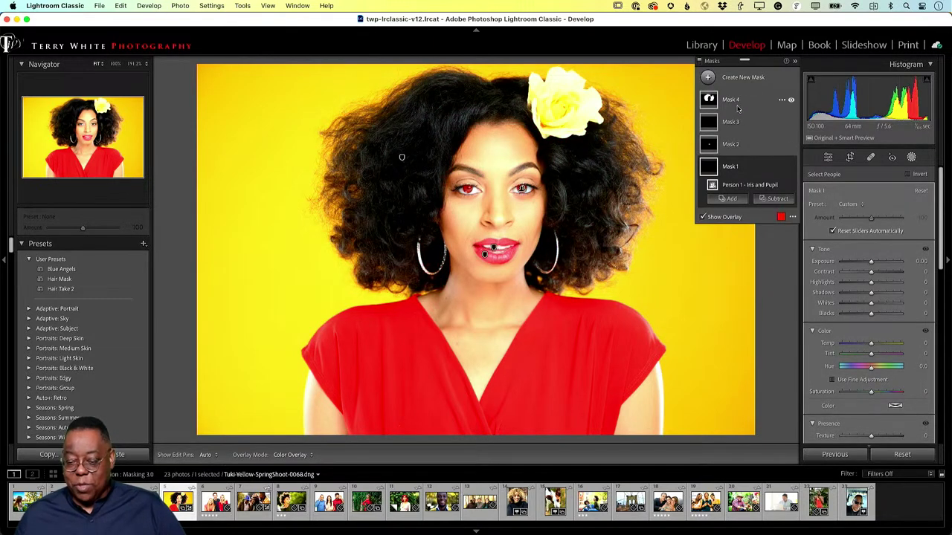
double_click(731, 100)
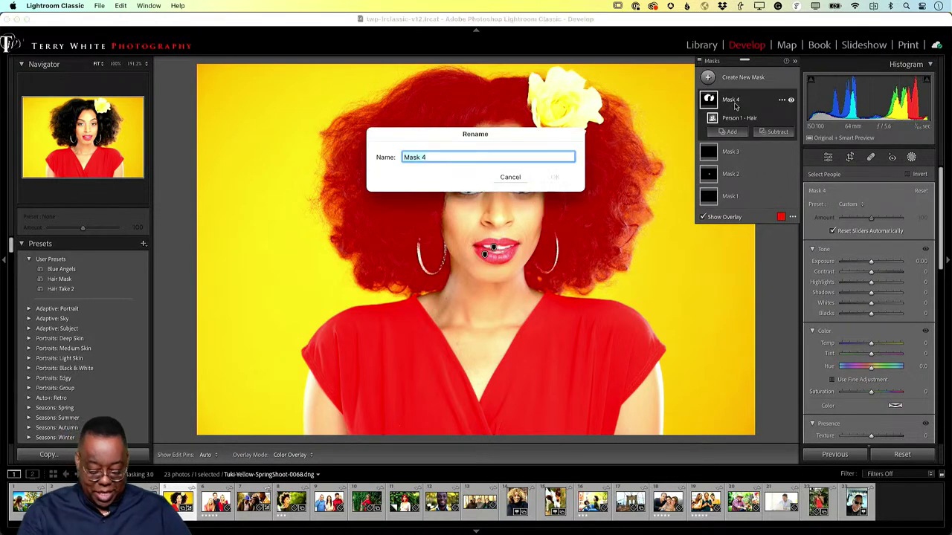
type("H")
key("Return")
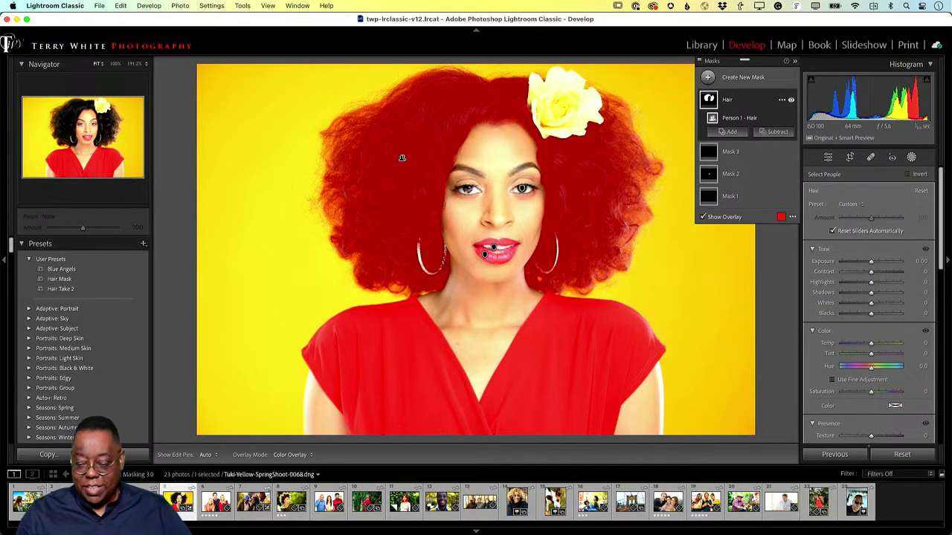
left_click(732, 151)
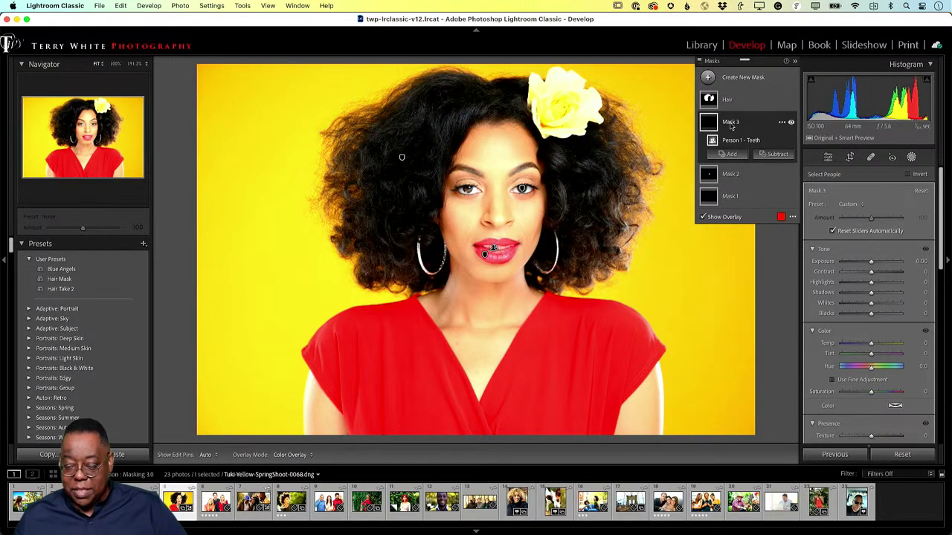
double_click(731, 123)
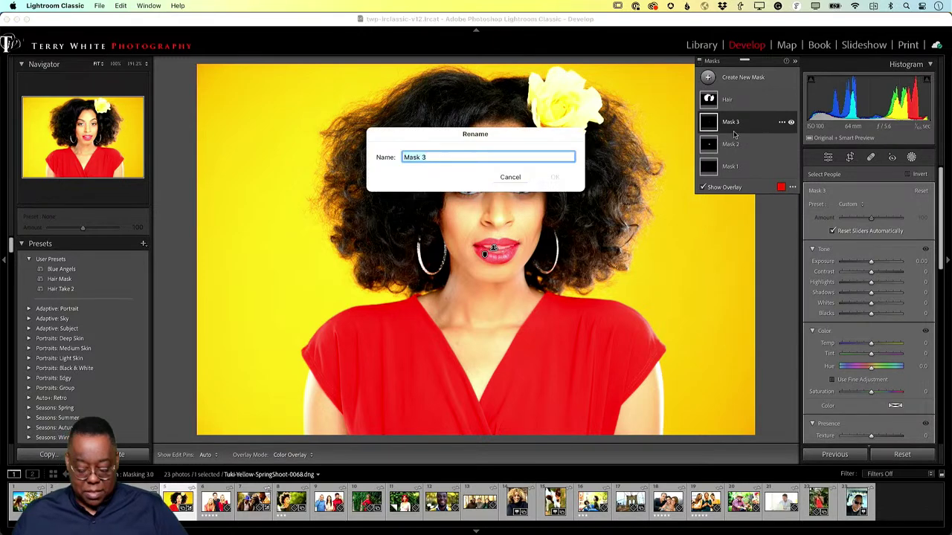
type("teeth")
key("Return")
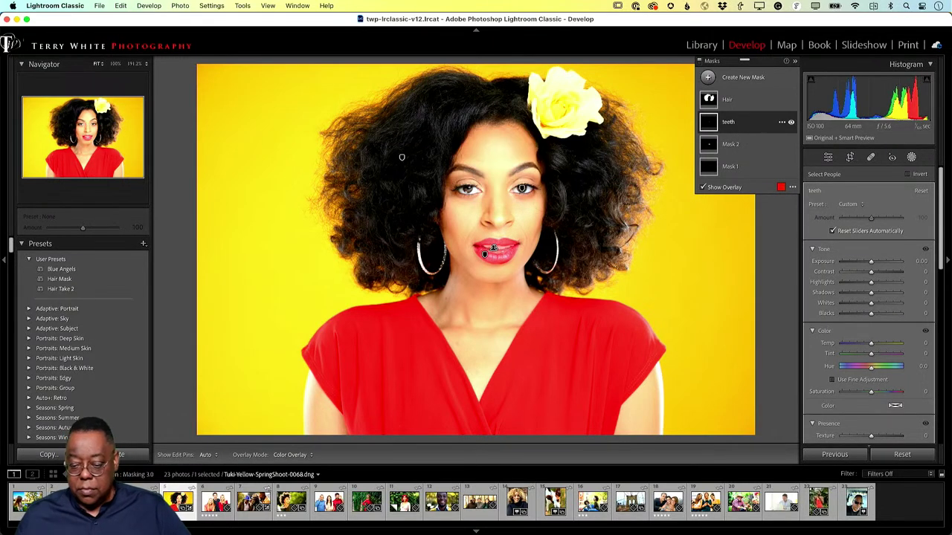
Rename the iris-and-pupil Mask 1 to Eyes and the lips Mask 2 to Lips.
left_click(734, 145)
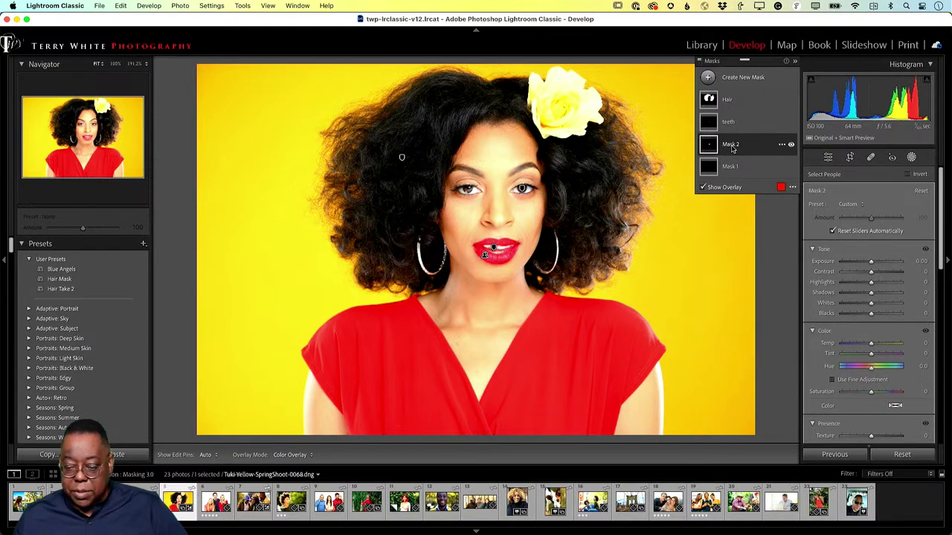
left_click(730, 168)
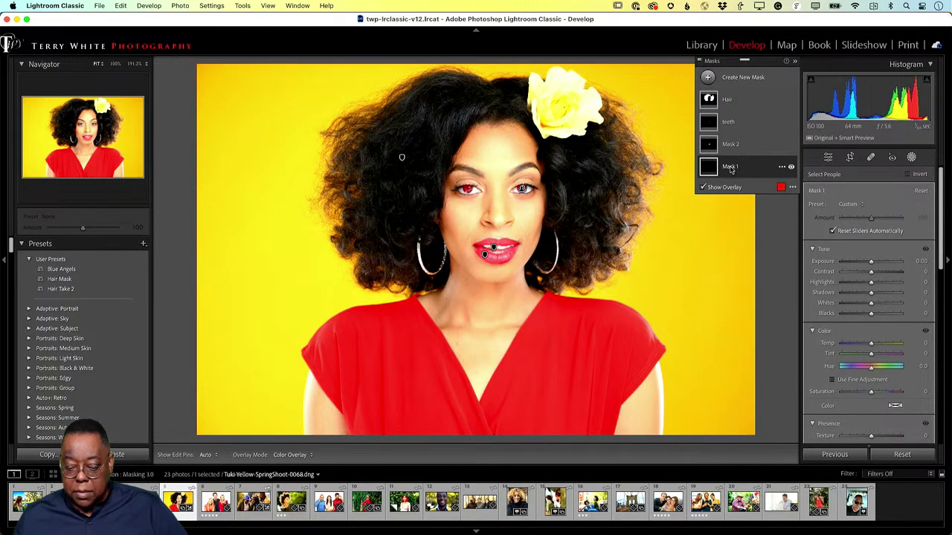
double_click(730, 167)
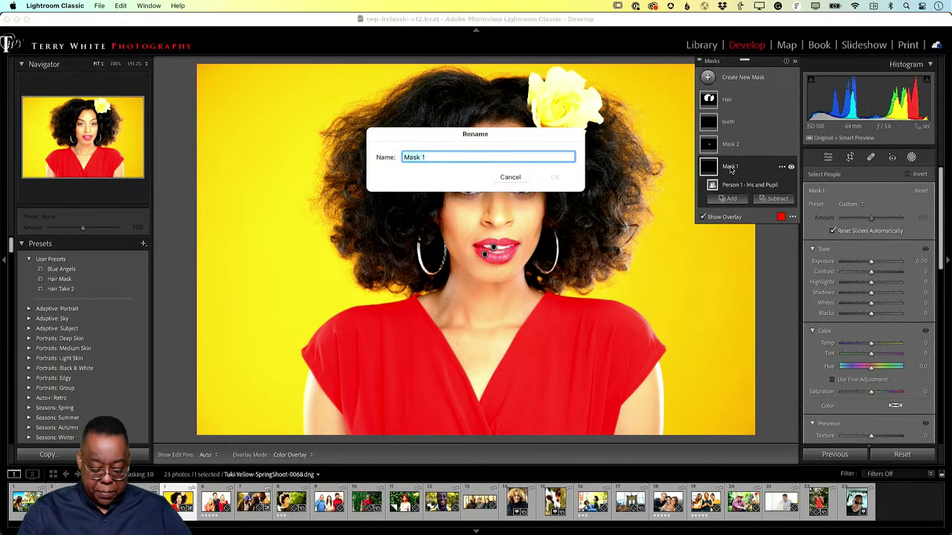
type("Eyes")
key("Return")
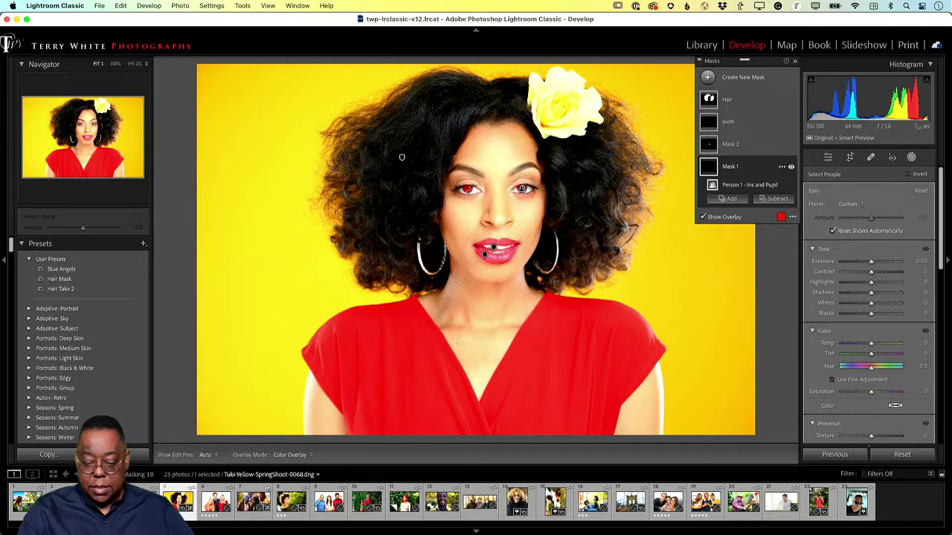
double_click(733, 145)
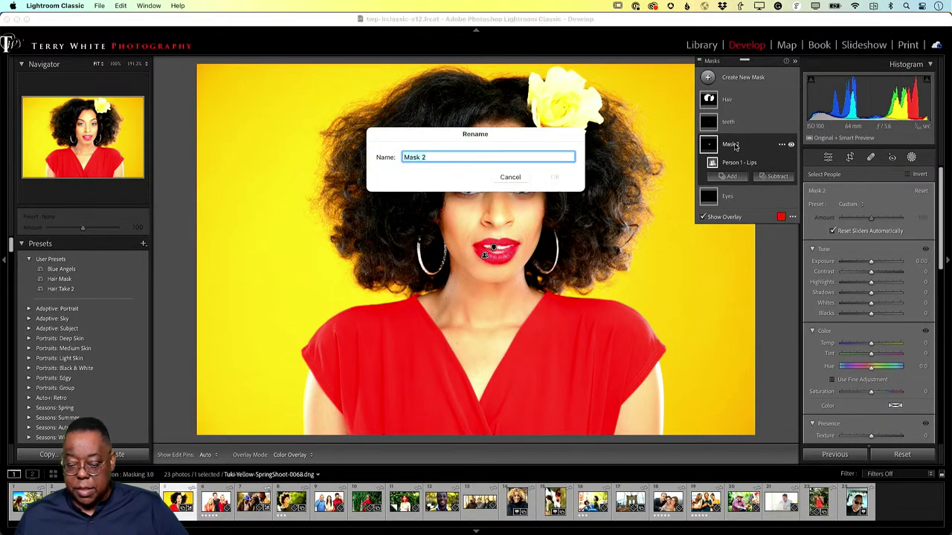
key("BackSpace")
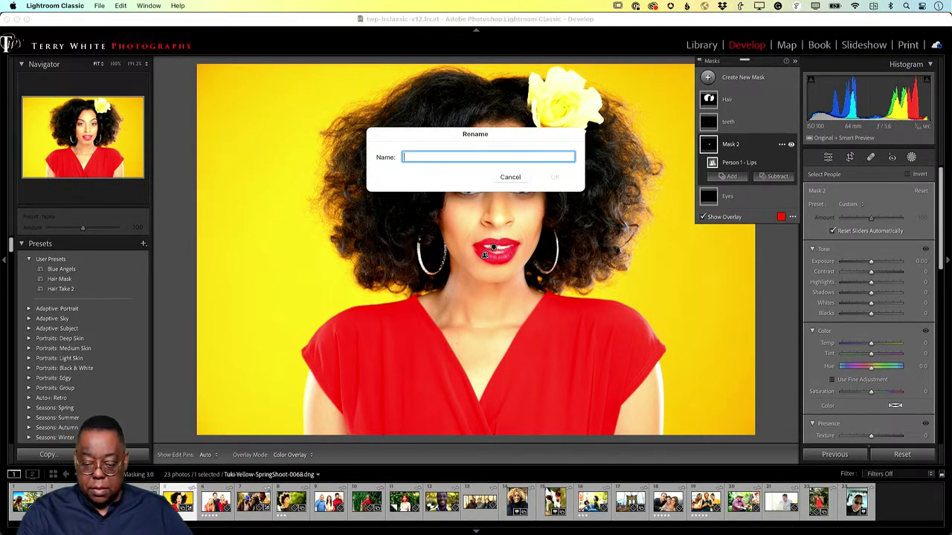
type("Lips")
key("Return")
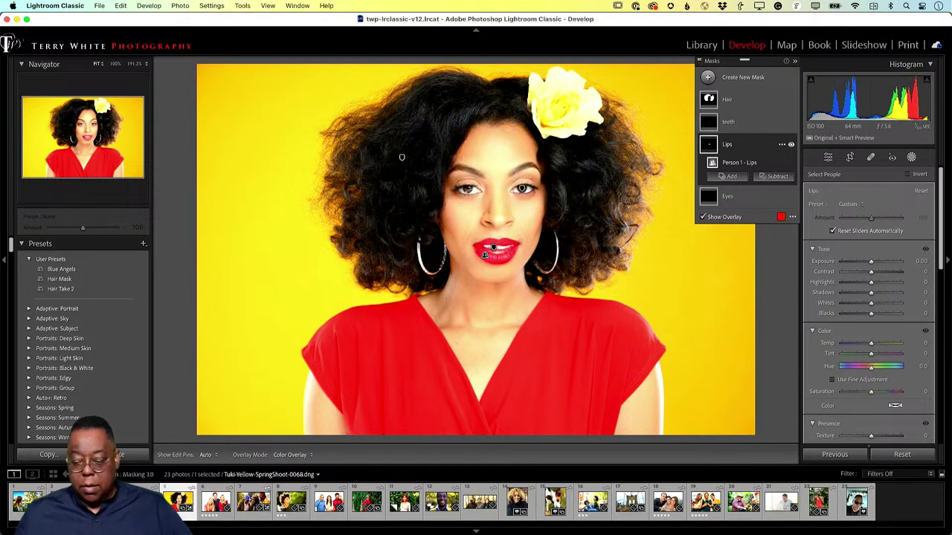
left_click(744, 151)
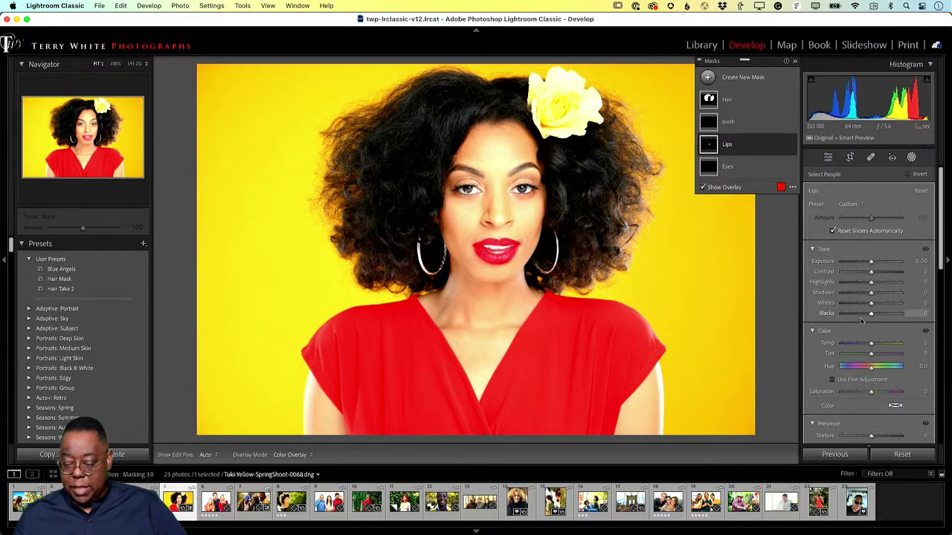
Set the Lips mask to Hue 72.8 and Exposure -0.92, turning the lips green.
left_click_drag(872, 369, 850, 370)
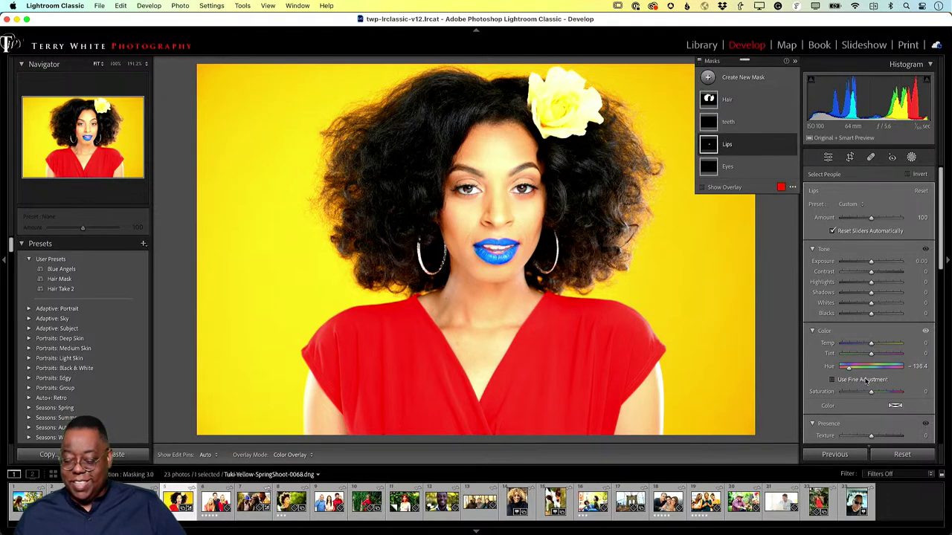
left_click_drag(848, 369, 884, 375)
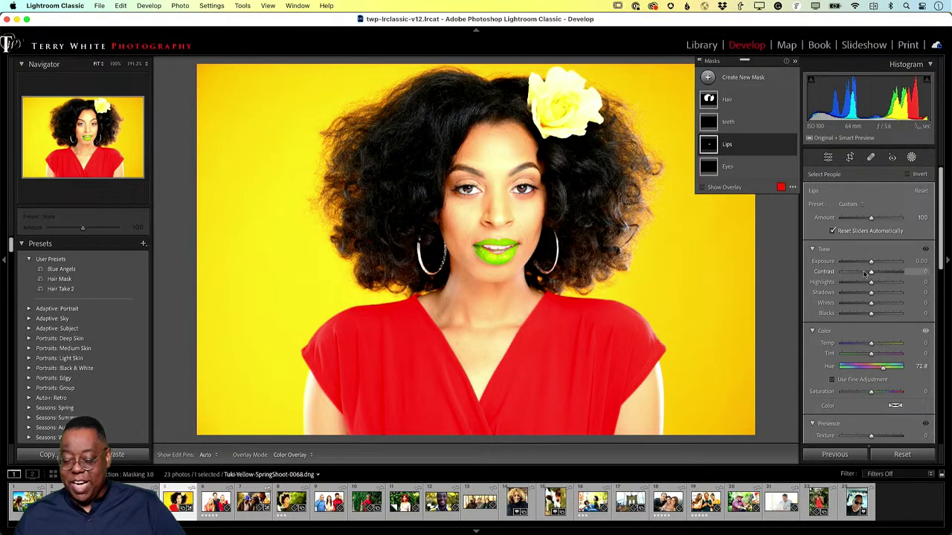
left_click_drag(871, 263, 865, 266)
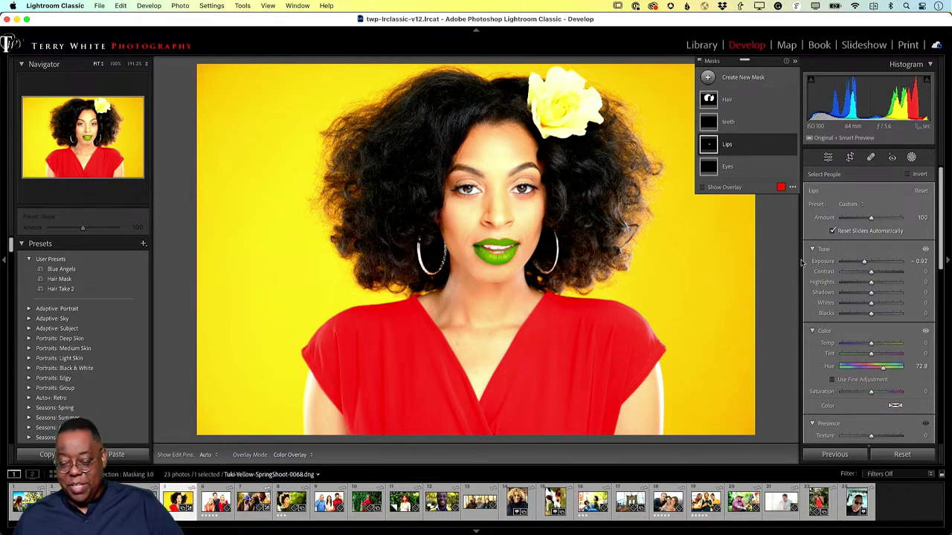
left_click(741, 123)
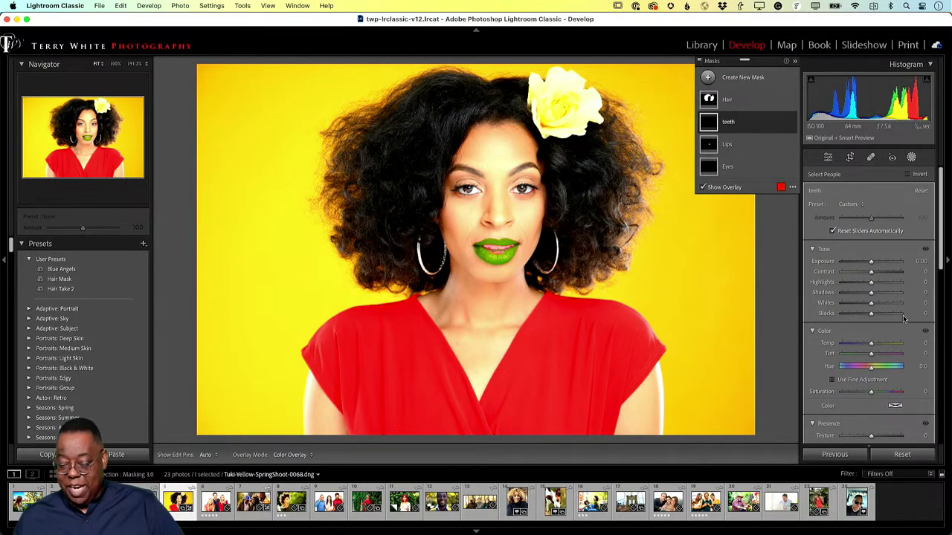
Raise the teeth mask's Exposure to 0.22 to brighten the teeth.
mouse_move(873, 266)
left_mouse_down()
mouse_move(908, 266)
mouse_move(845, 273)
mouse_move(873, 274)
left_mouse_up()
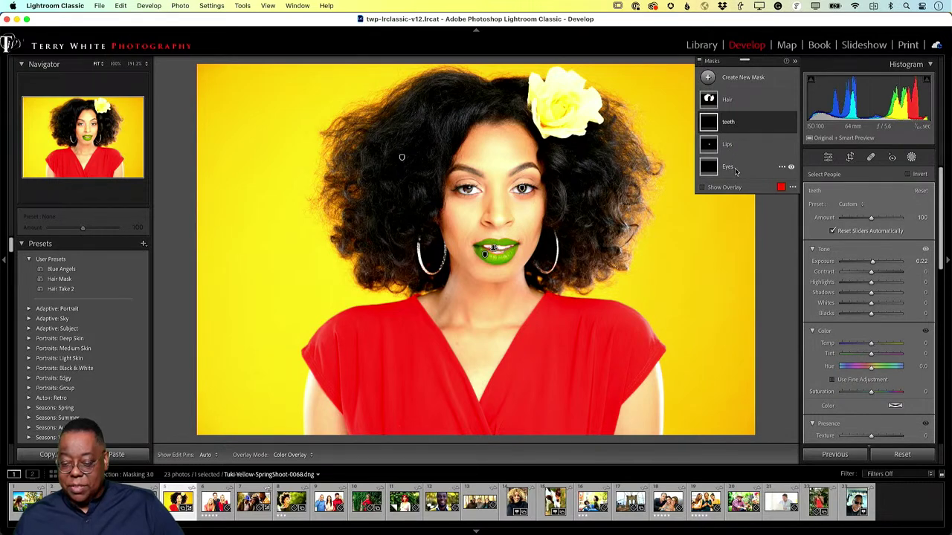
Set the Eyes mask's Hue to -95.8 at 1:1 zoom, turning the irises purple.
left_click(734, 170)
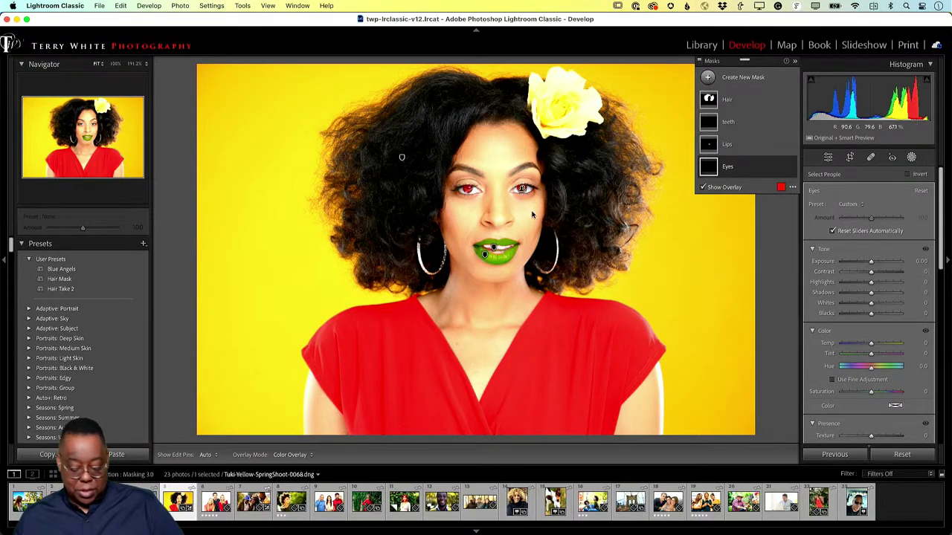
left_click(510, 228)
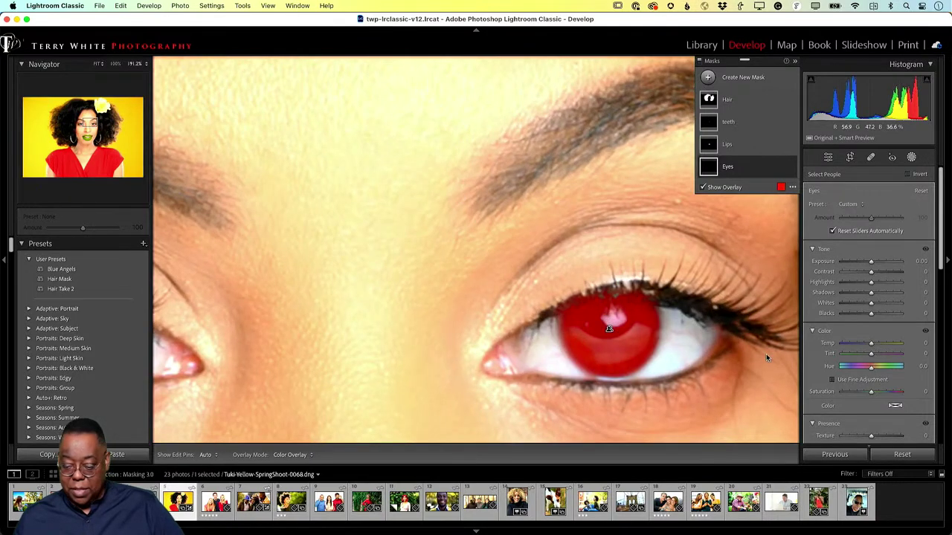
mouse_move(871, 366)
left_mouse_down()
mouse_move(828, 371)
mouse_move(895, 370)
mouse_move(885, 372)
left_mouse_up()
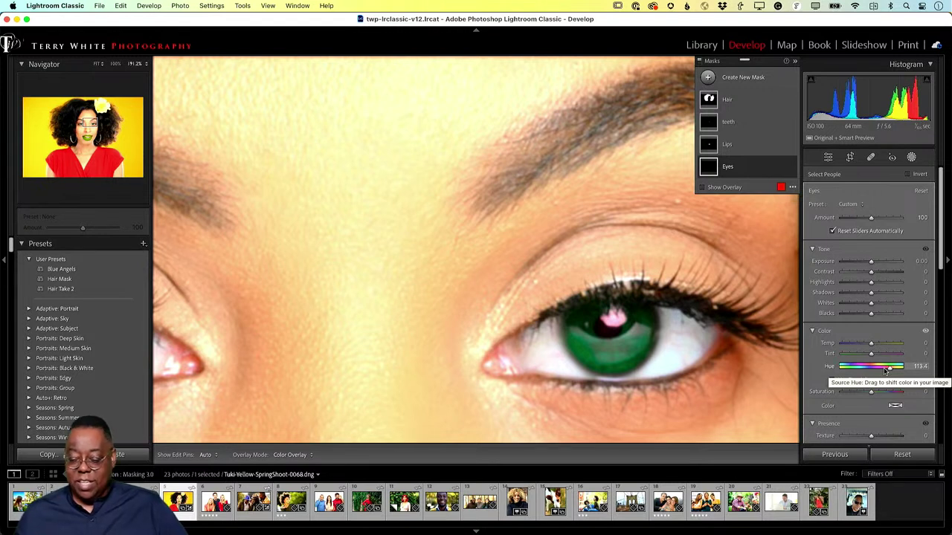
left_click_drag(885, 370, 855, 375)
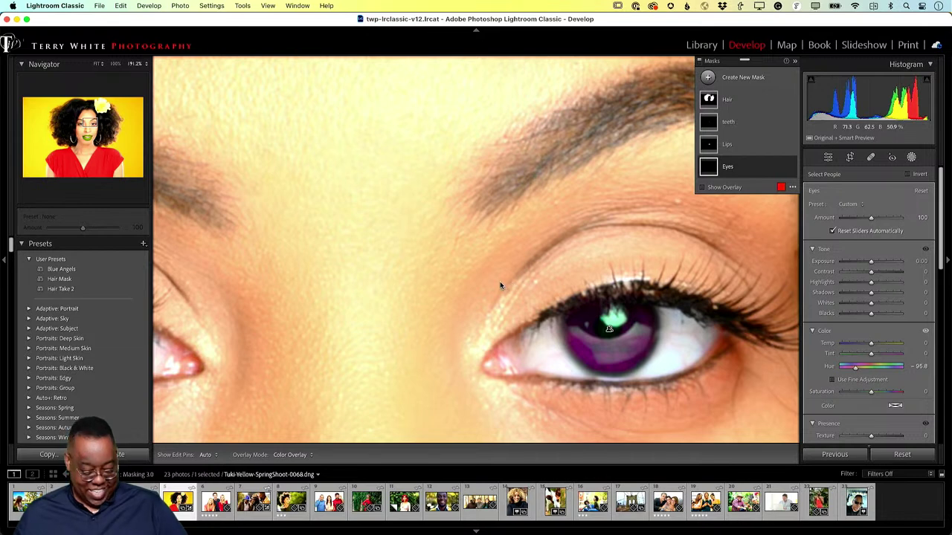
key("z")
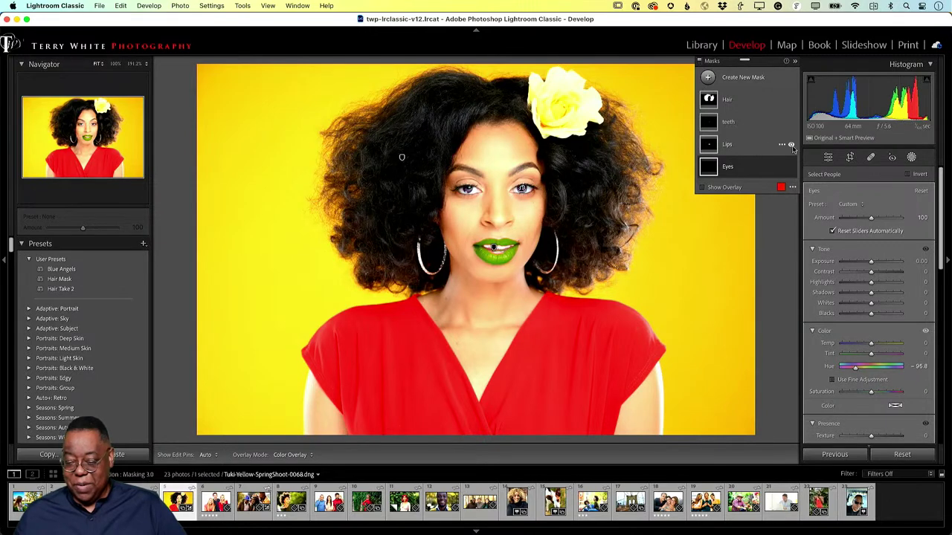
Hide the Lips mask, lower the Hair mask's Exposure slightly, and return to Library grid.
left_click(790, 145)
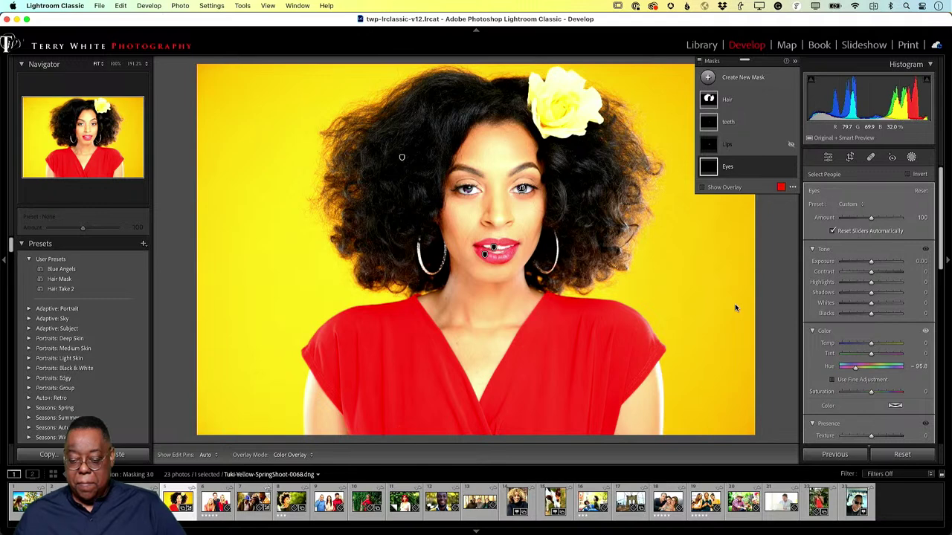
left_click(731, 101)
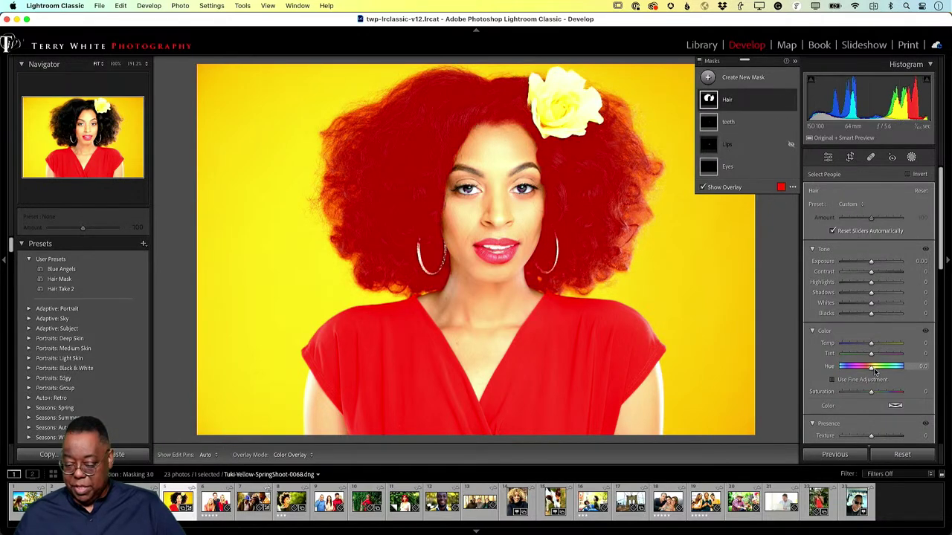
mouse_move(874, 370)
left_mouse_down()
mouse_move(856, 370)
mouse_move(874, 370)
left_mouse_up()
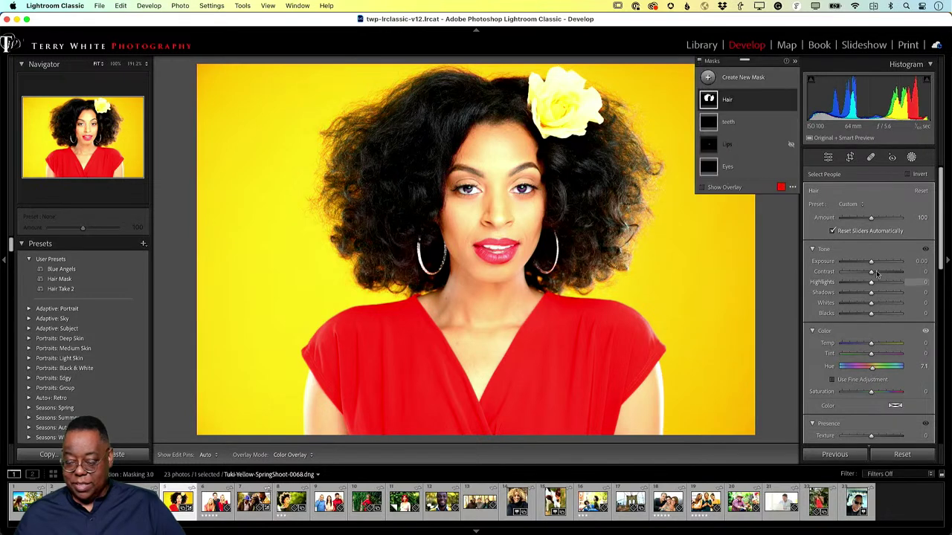
left_click_drag(870, 261, 869, 271)
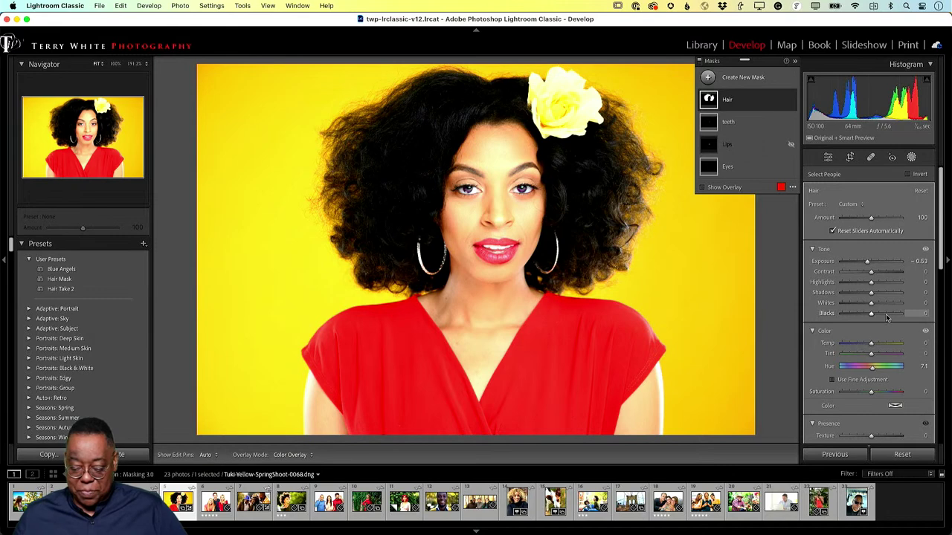
key("g")
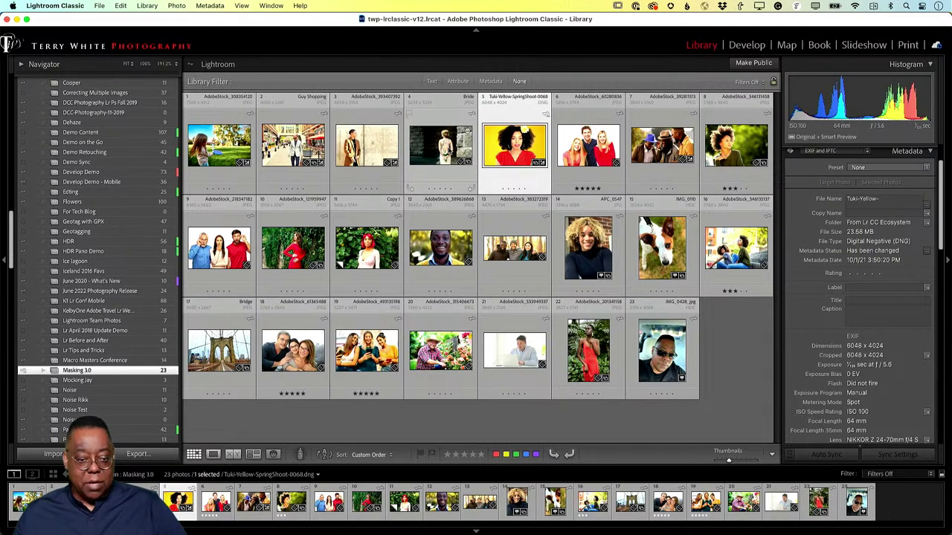
Open Bride.jpeg in Loupe view from the grid.
double_click(450, 152)
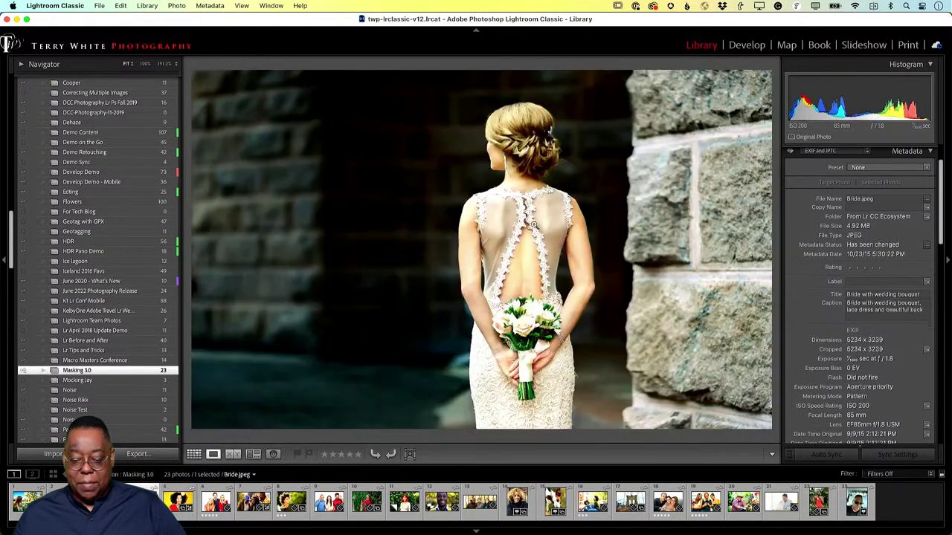
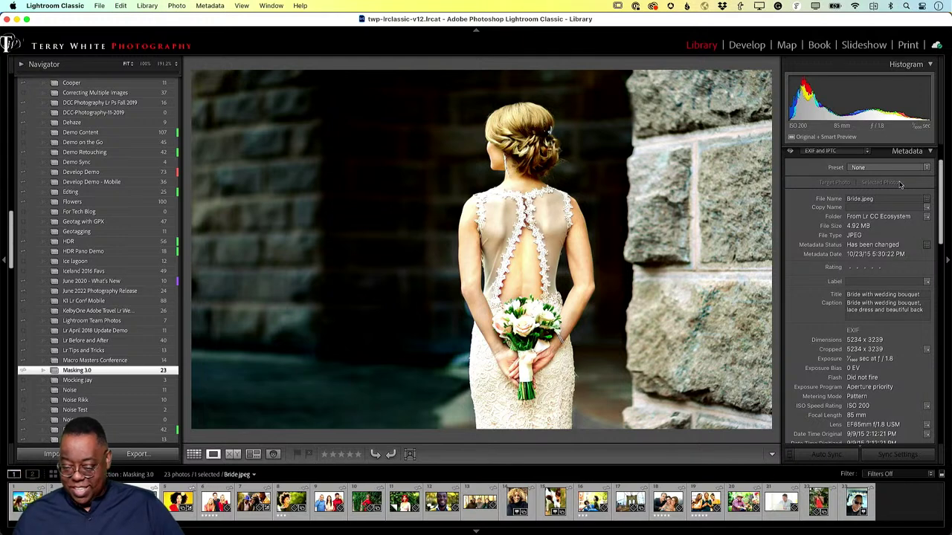
Open Bride.jpeg in the Develop module and bring up the Masking tool's new-mask choices.
left_click(751, 50)
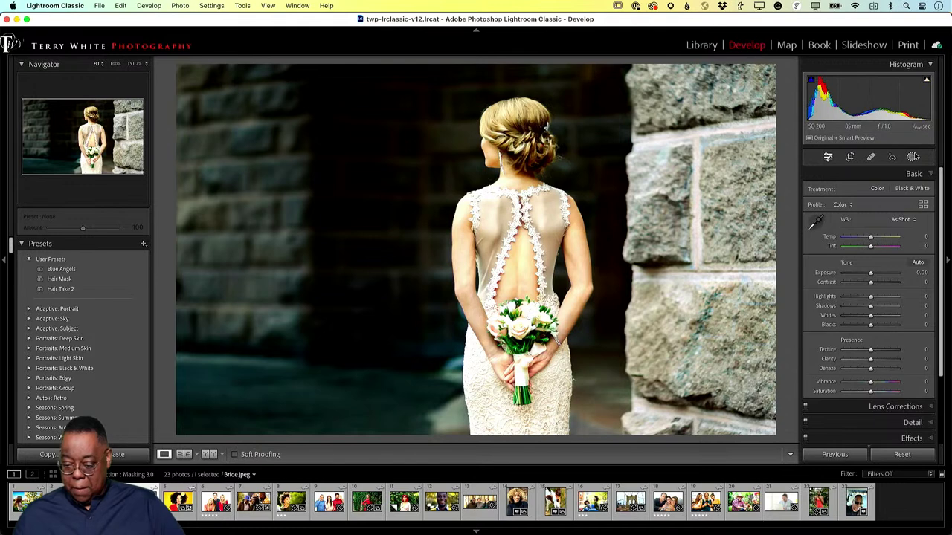
left_click(912, 157)
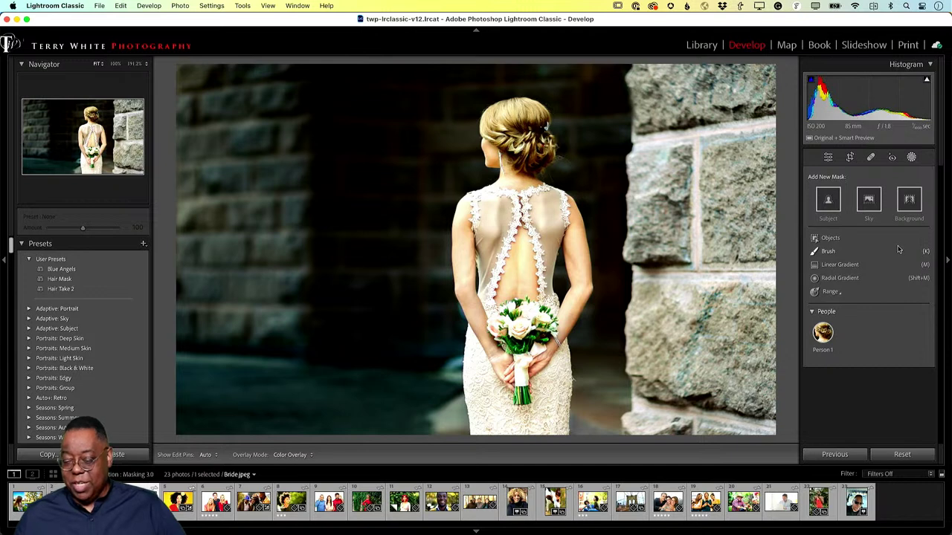
Drag a Linear Gradient in from the right over the stone wall and set its Exposure to -3.20.
left_click(852, 269)
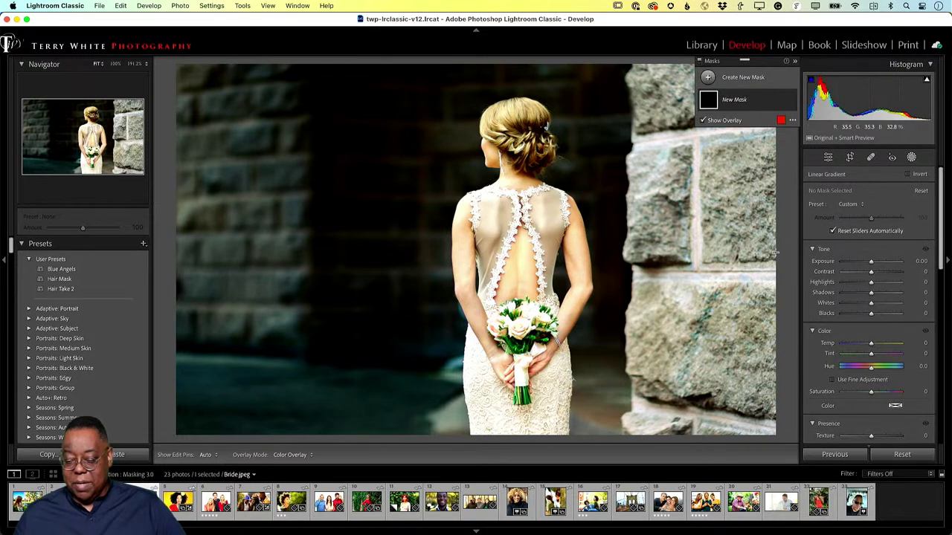
left_click_drag(774, 253, 310, 245)
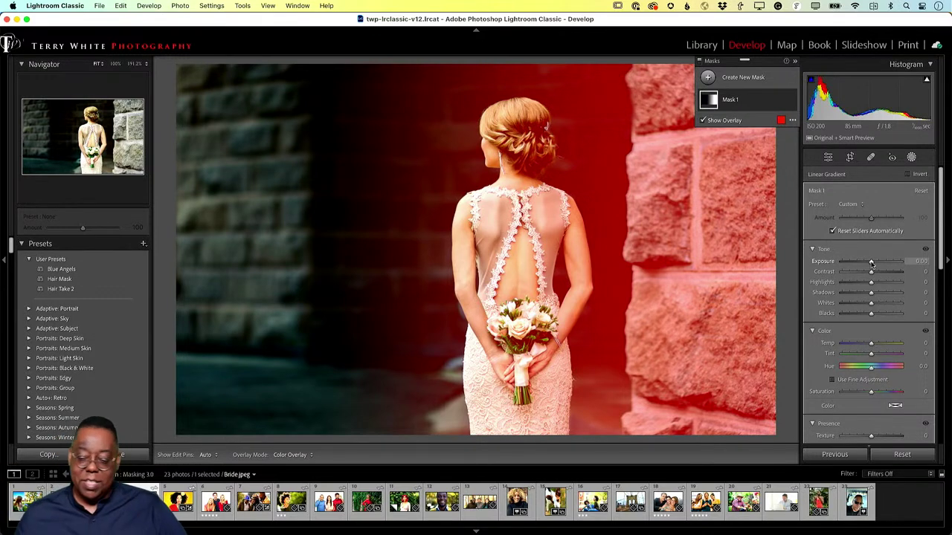
left_click_drag(871, 266, 830, 269)
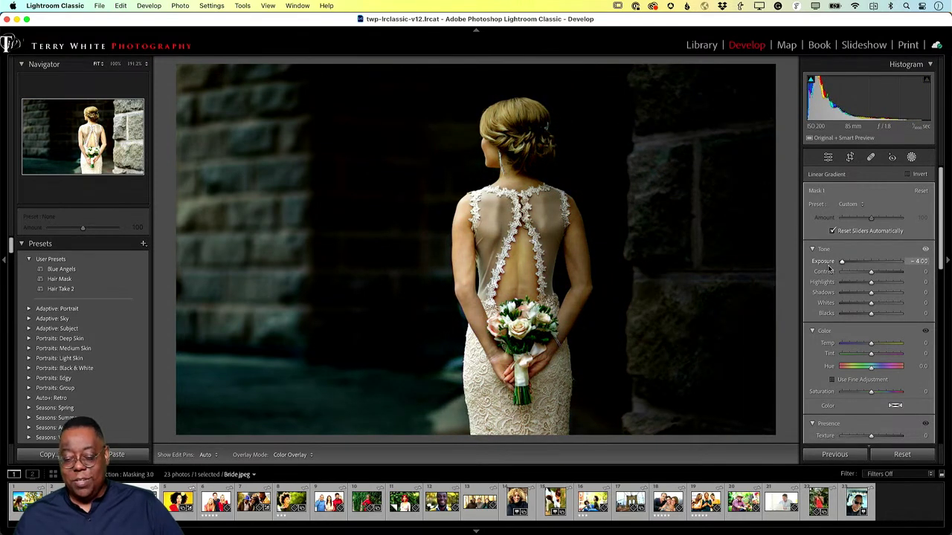
mouse_move(830, 269)
left_mouse_down()
mouse_move(881, 266)
mouse_move(834, 270)
mouse_move(848, 269)
left_mouse_up()
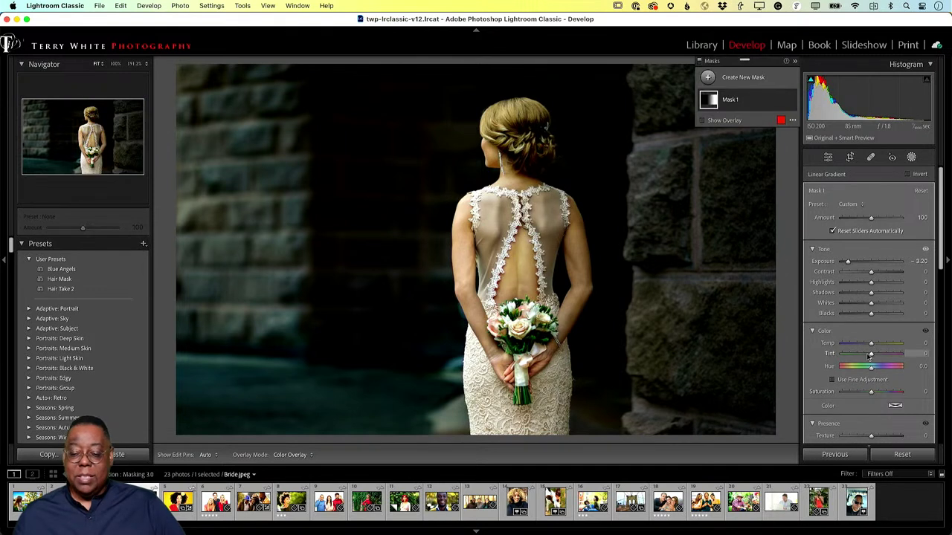
Rename Mask 1 to 'Wall'.
double_click(731, 101)
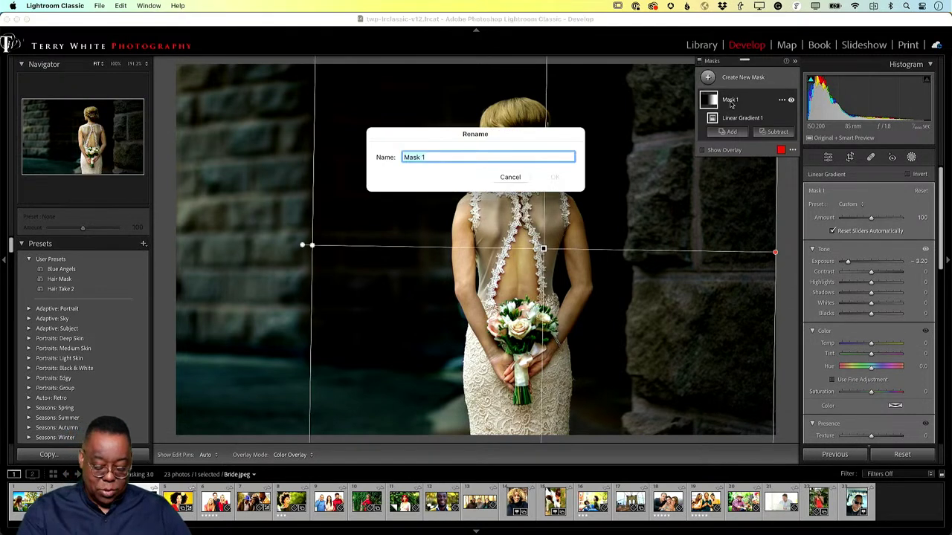
type("Wall")
key("Return")
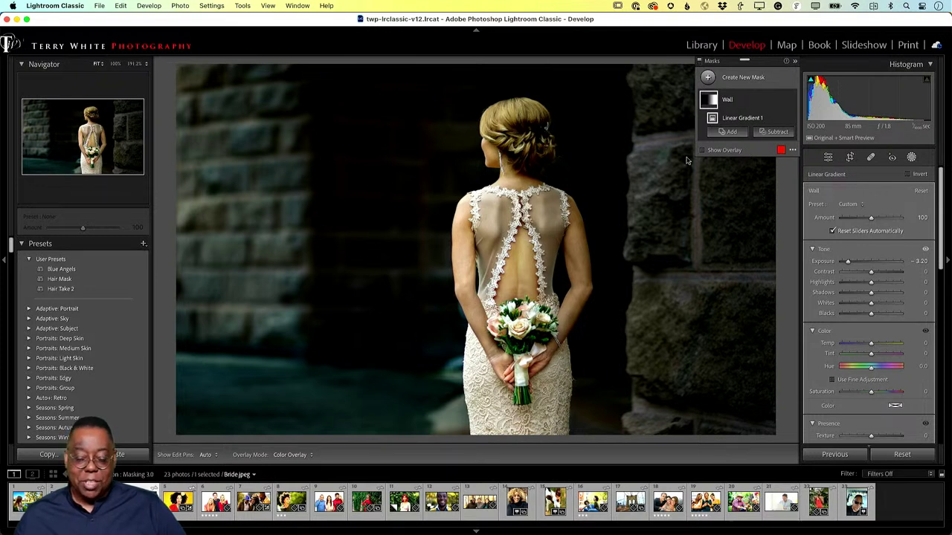
Expand the Wall mask's components and hold Alt to compare Intersect with Add and Subtract.
left_click(757, 100)
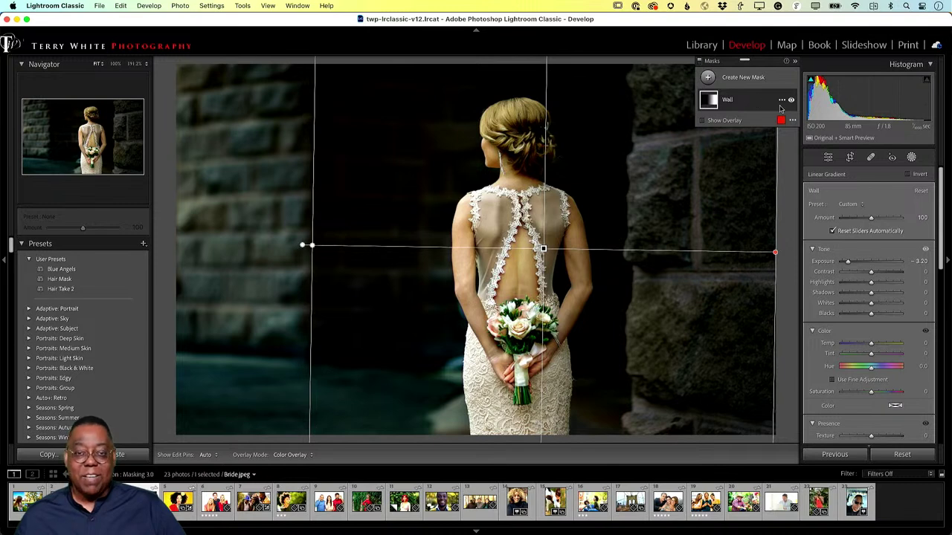
left_click(762, 103)
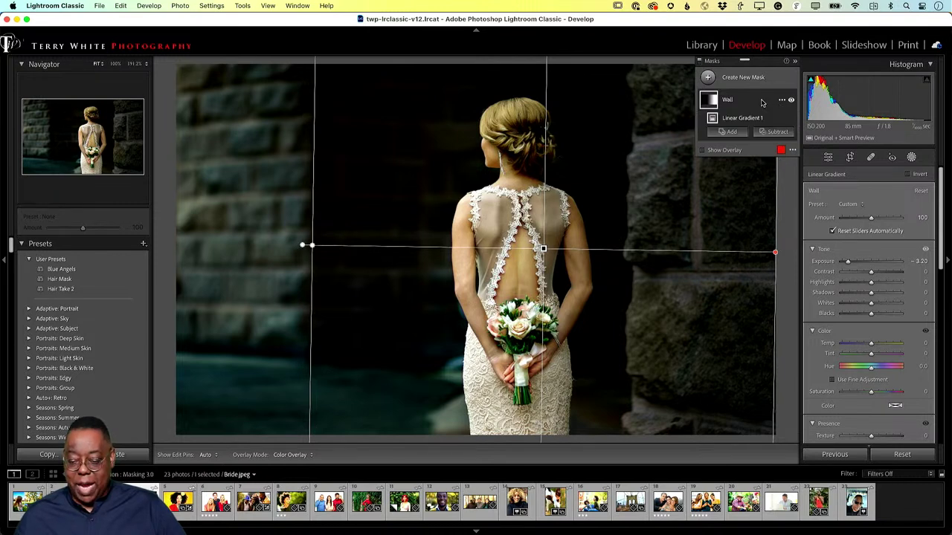
left_click(761, 103)
left_click(762, 103)
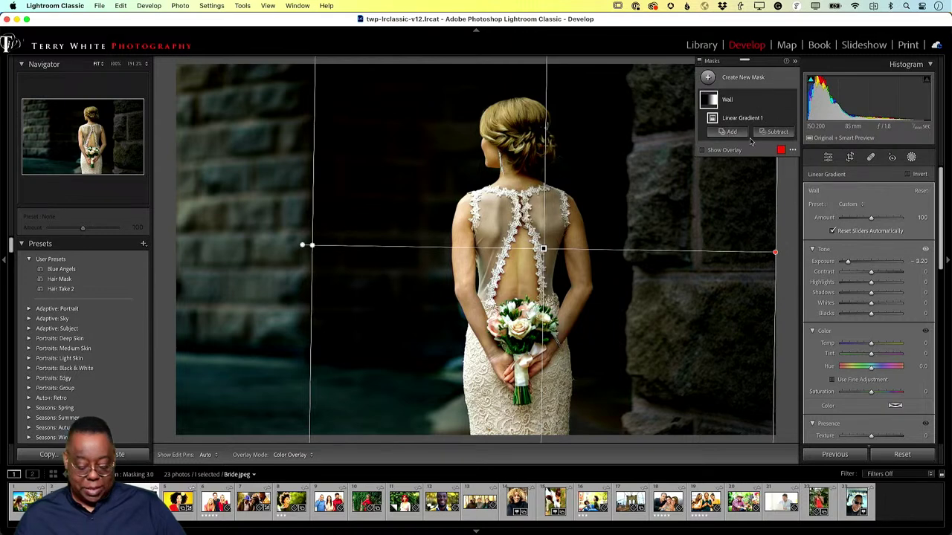
key("alt")
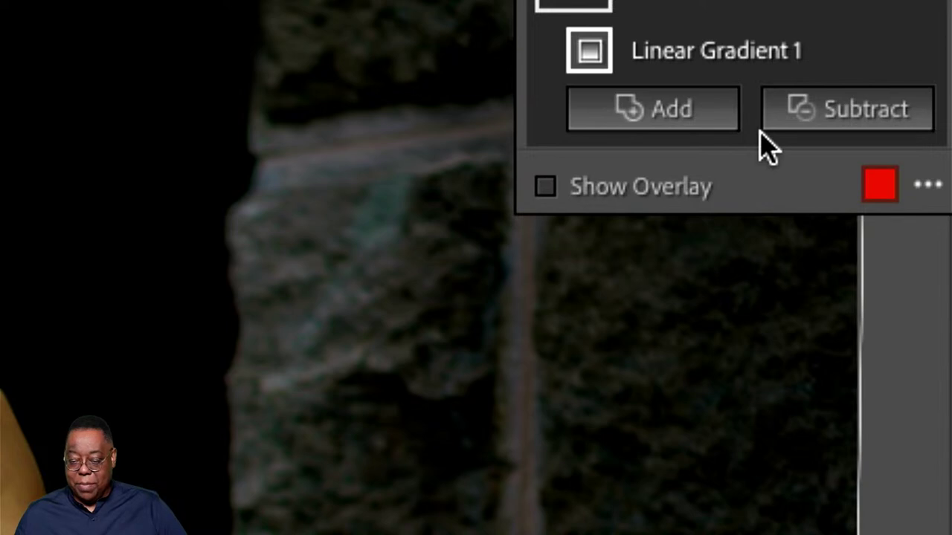
key("alt")
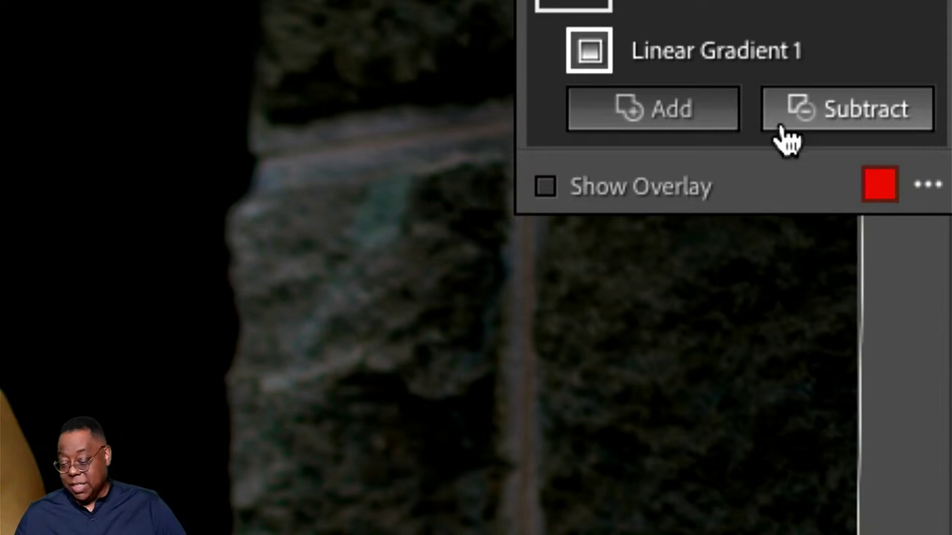
key("alt")
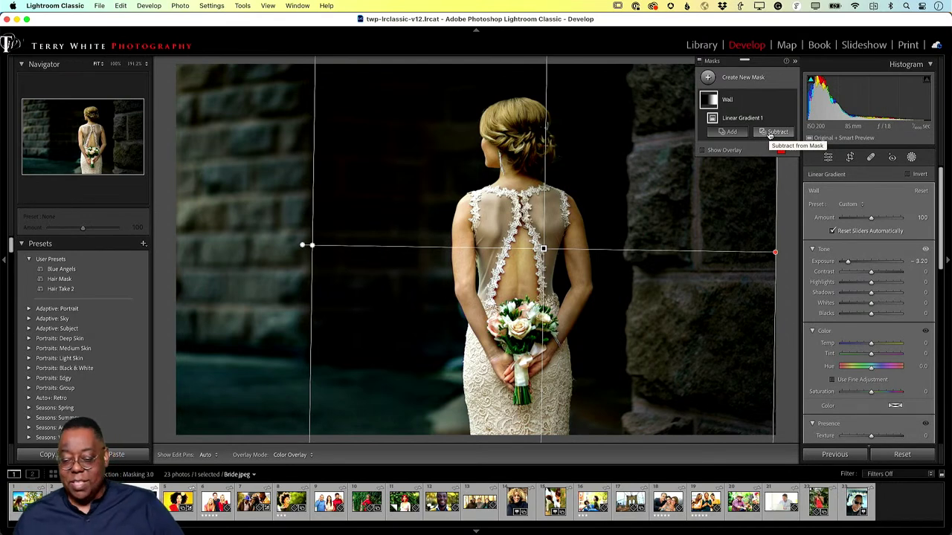
Subtract the bride from the Wall mask via Select Subject, deepen the Exposure, and return to the Library grid.
left_click(773, 131)
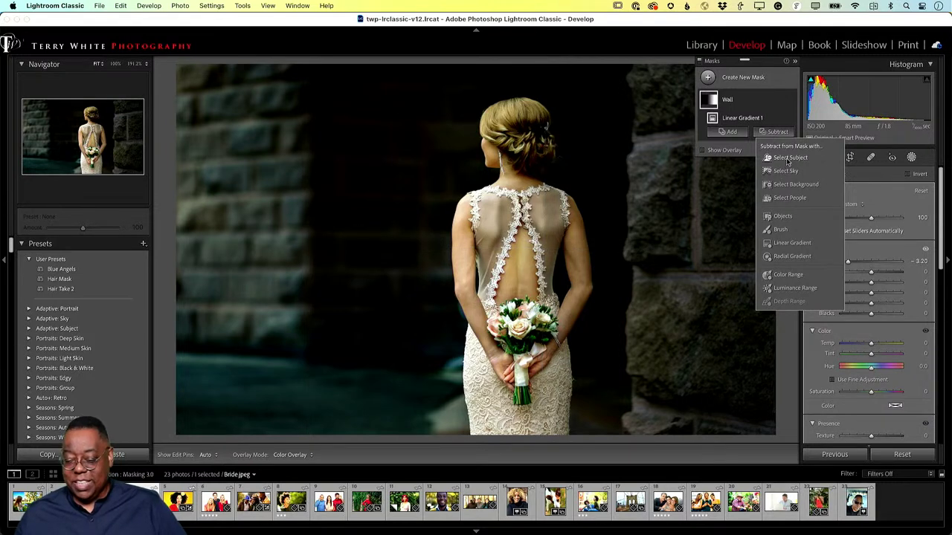
left_click(788, 158)
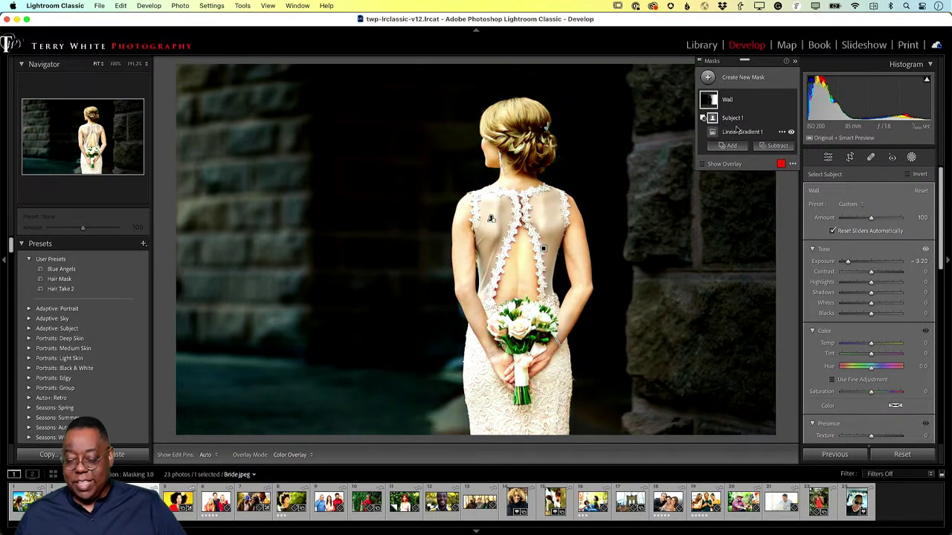
key("alt")
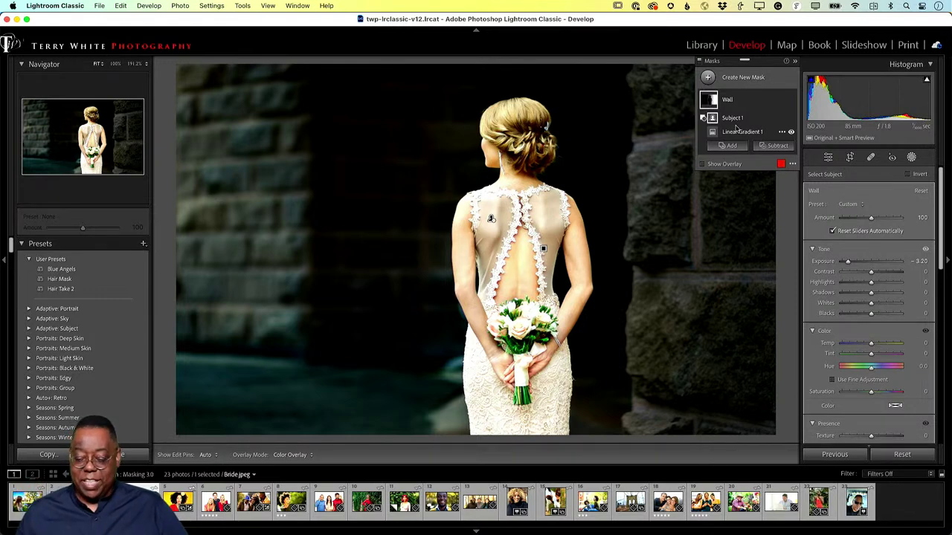
mouse_move(846, 264)
left_mouse_down()
mouse_move(881, 262)
mouse_move(841, 262)
mouse_move(874, 261)
mouse_move(842, 262)
mouse_move(867, 262)
mouse_move(844, 262)
mouse_move(852, 262)
left_mouse_up()
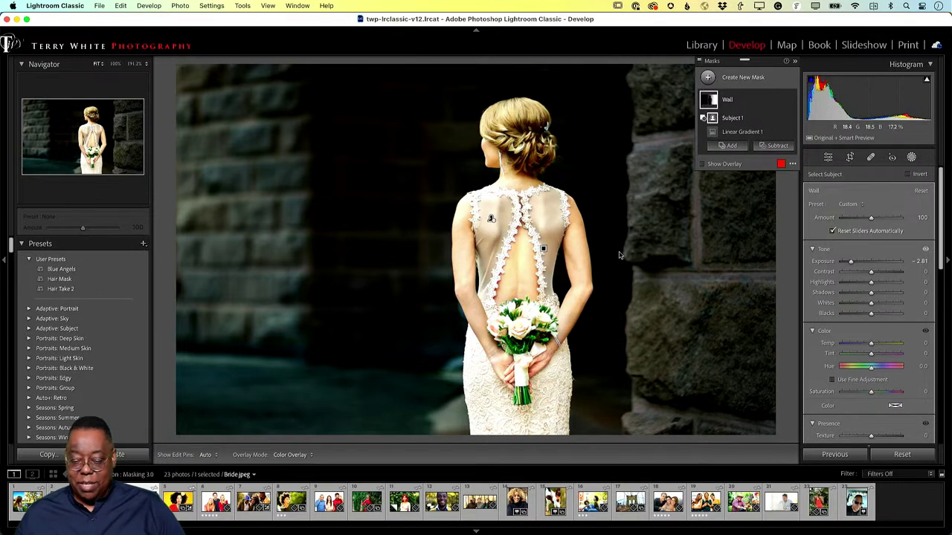
key("g")
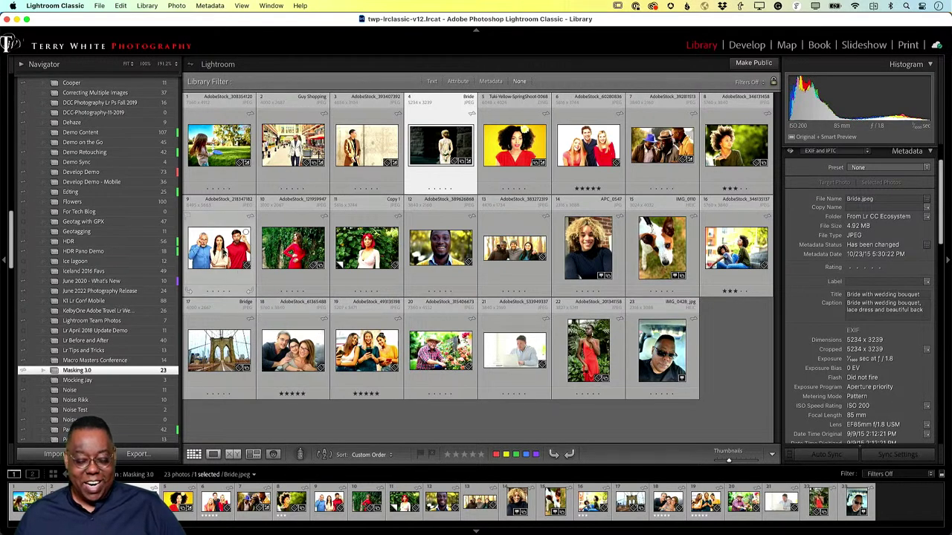
Open thumbnail 9, the three surprised people on white, in Loupe view.
double_click(220, 245)
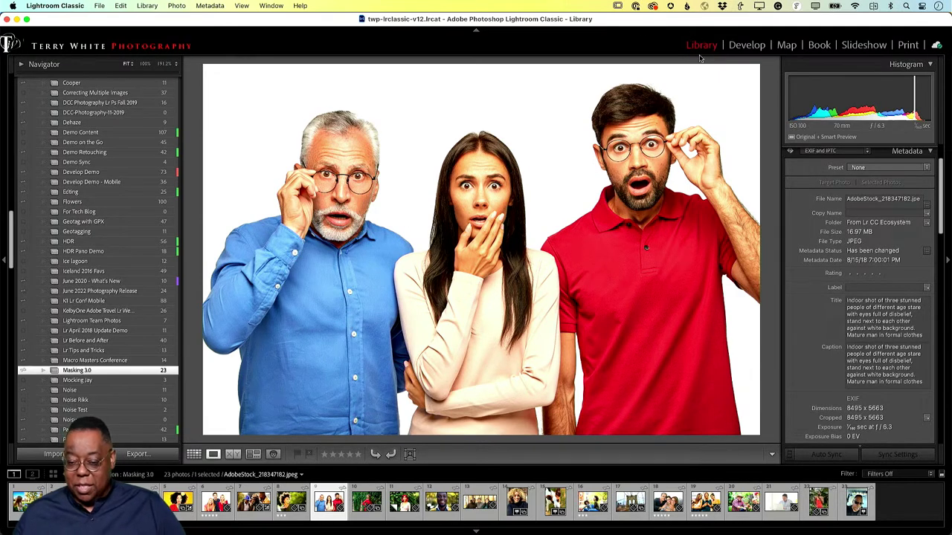
In Develop, darken the blue shirt with a sampled Color Range mask, then Delete All Masks.
left_click(746, 45)
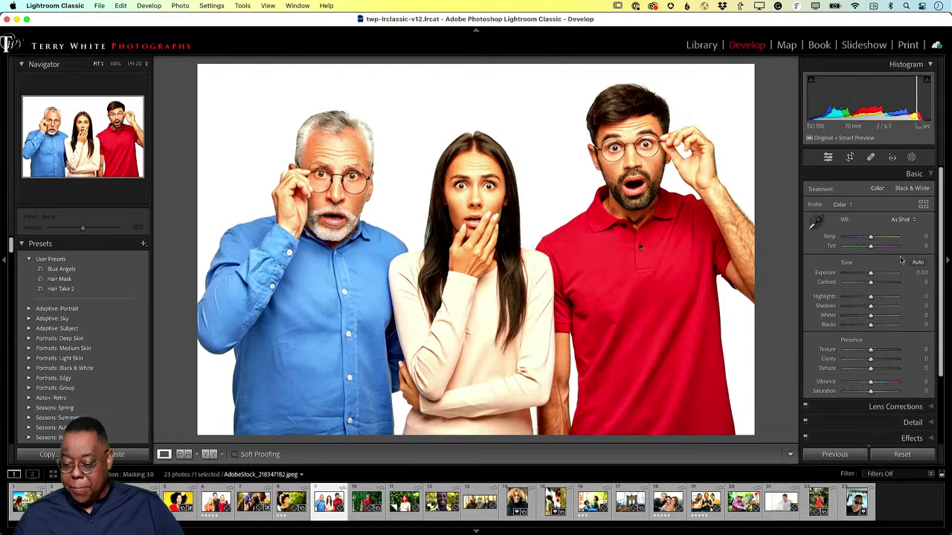
left_click(912, 157)
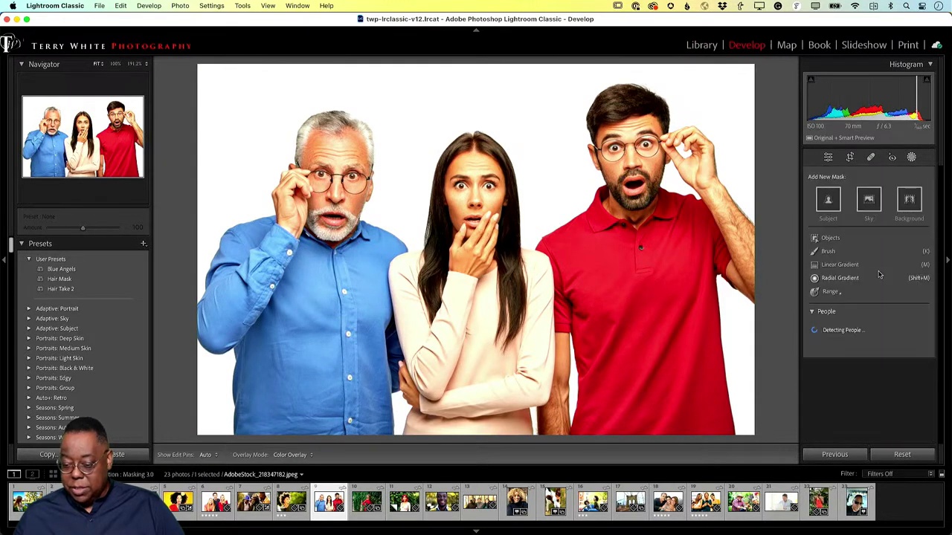
left_click(831, 293)
left_click(836, 311)
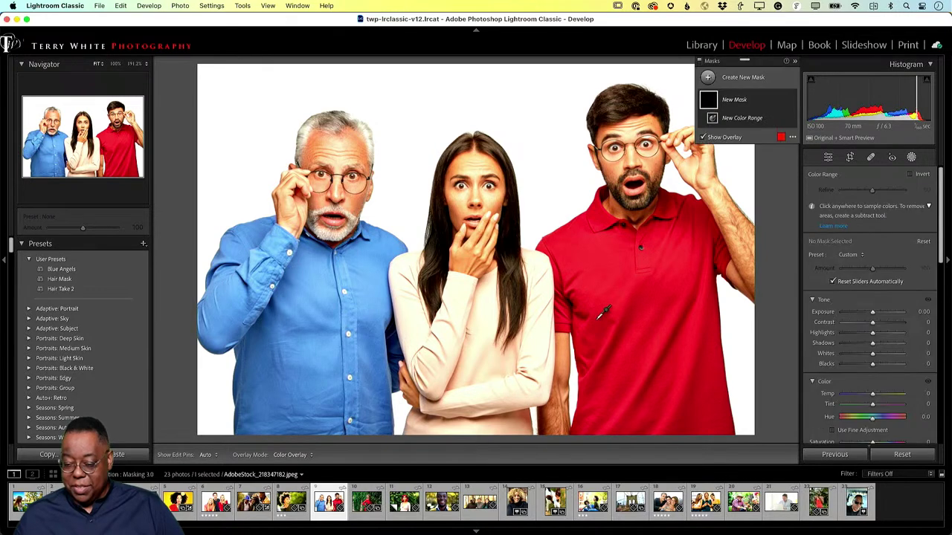
left_click_drag(302, 284, 322, 319)
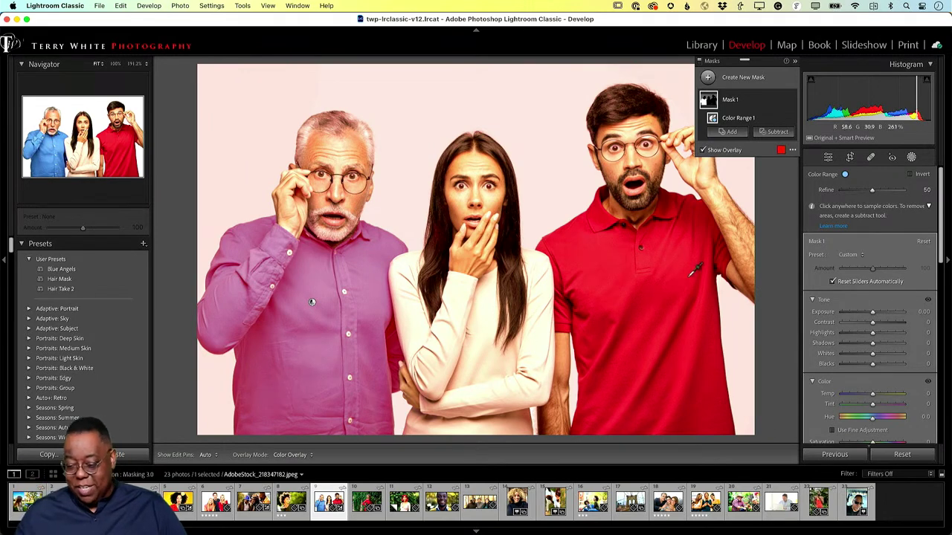
mouse_move(871, 312)
left_mouse_down()
mouse_move(812, 320)
mouse_move(948, 296)
mouse_move(845, 313)
mouse_move(885, 313)
mouse_move(874, 312)
left_mouse_up()
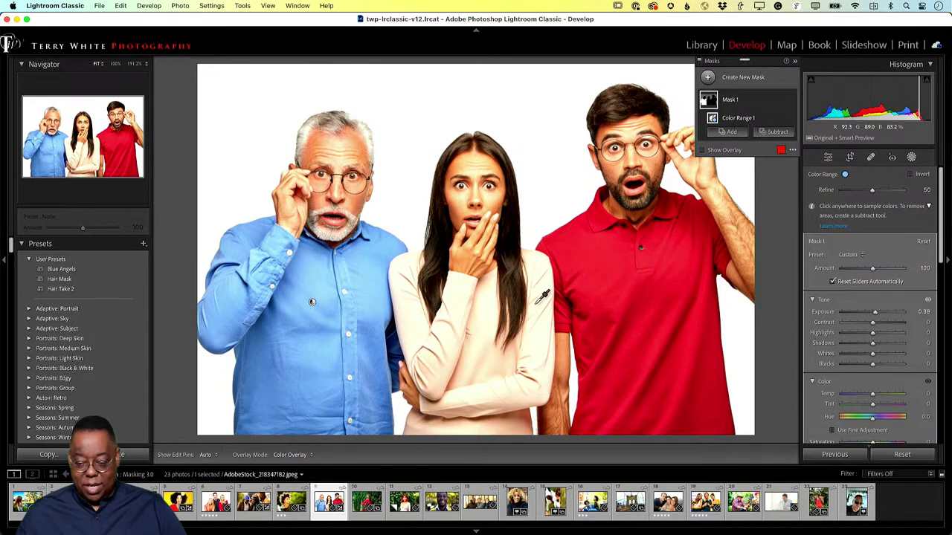
left_click(781, 100)
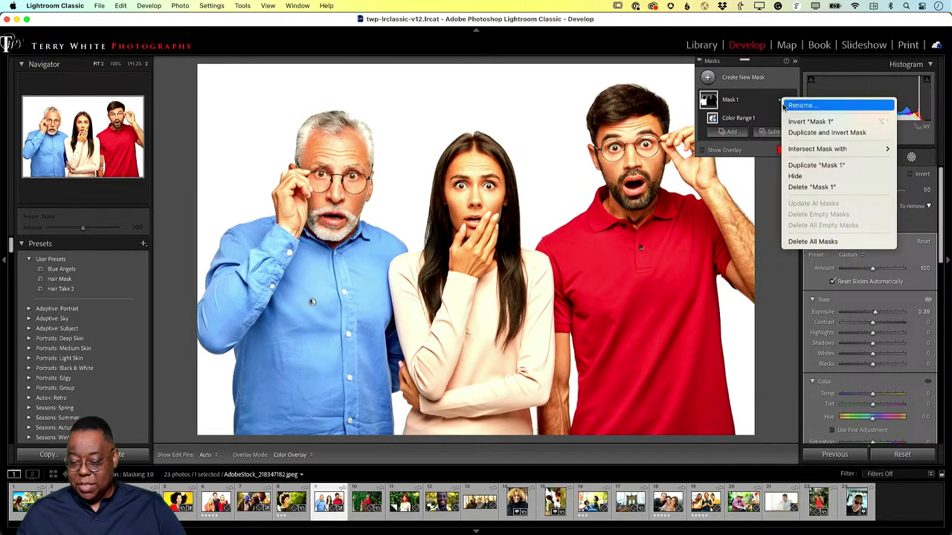
left_click(812, 242)
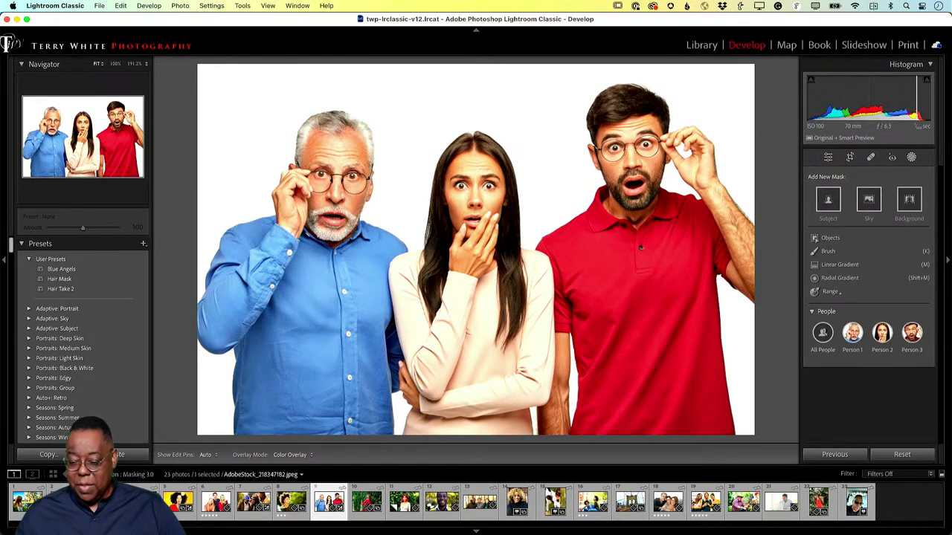
Create an Entire Person mask for Person 1, the older man in the blue shirt.
mouse_move(862, 363)
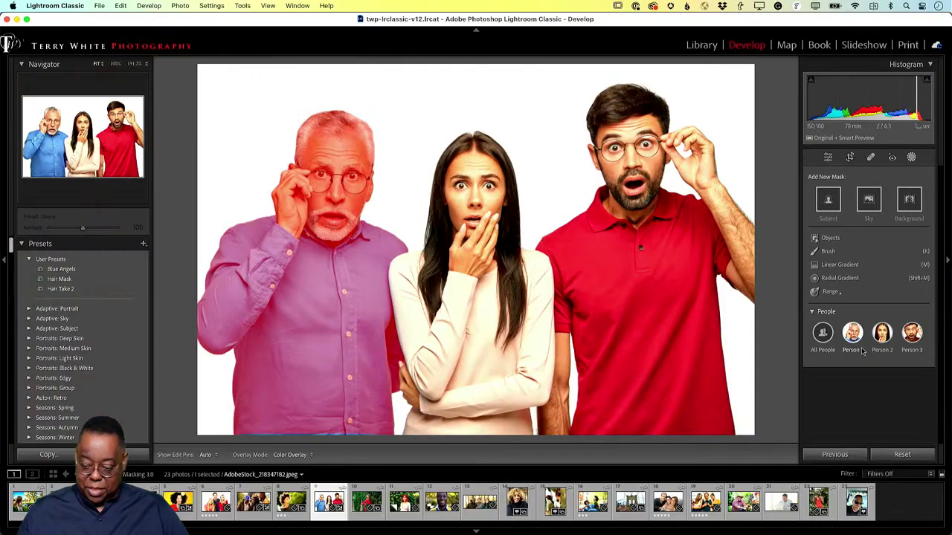
mouse_move(939, 323)
mouse_move(920, 355)
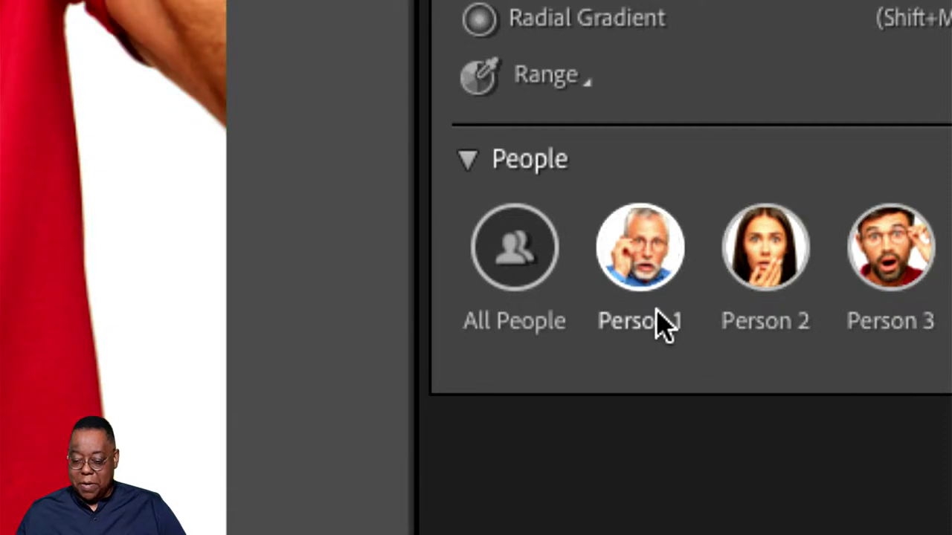
mouse_move(831, 298)
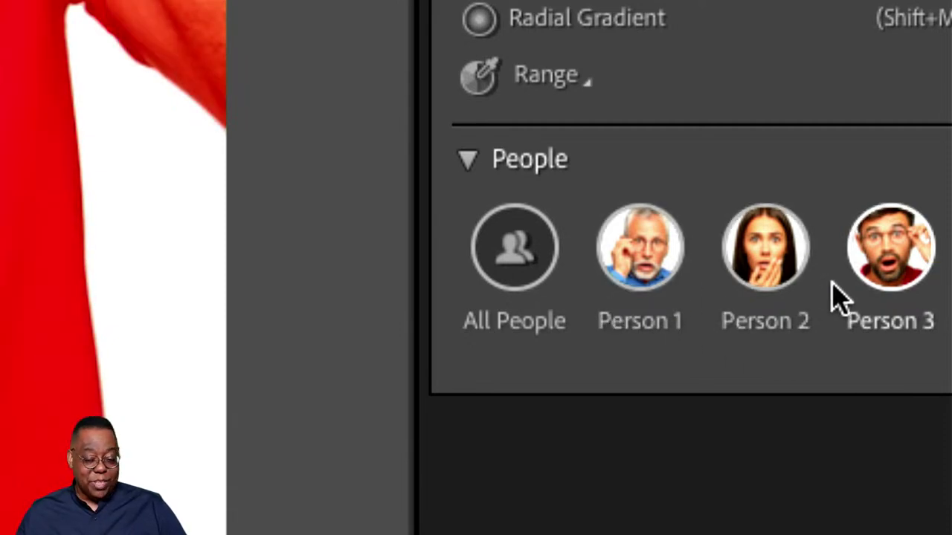
mouse_move(662, 271)
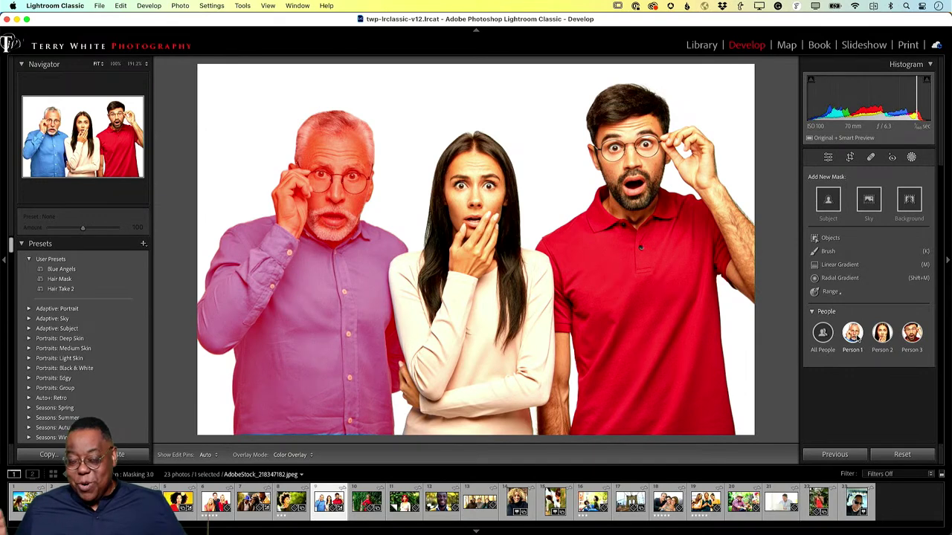
left_click(853, 335)
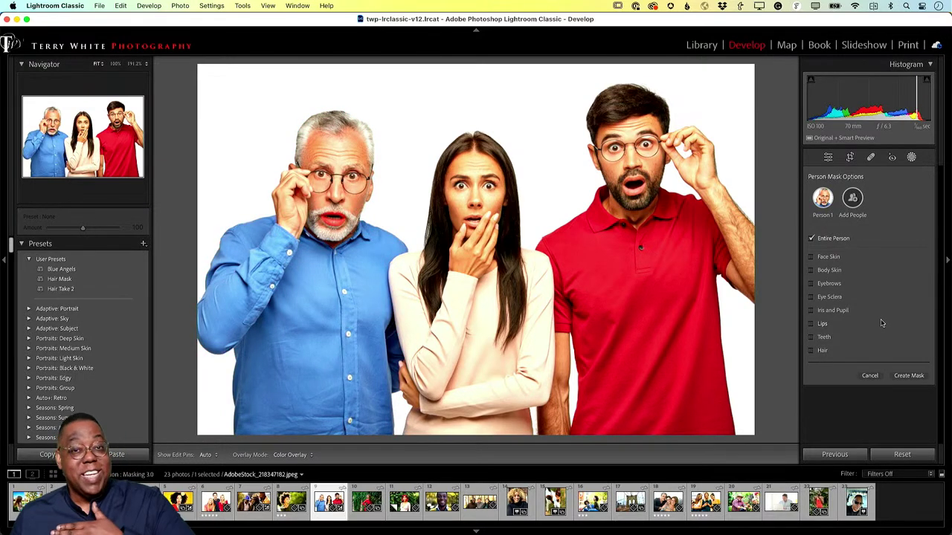
left_click(907, 377)
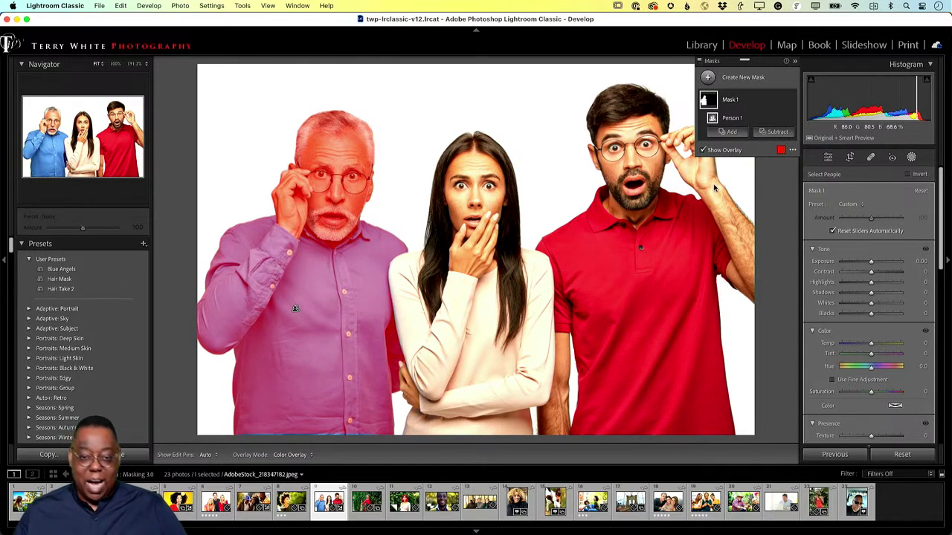
Rename the older man's Mask 1 to 'shirt'.
double_click(728, 103)
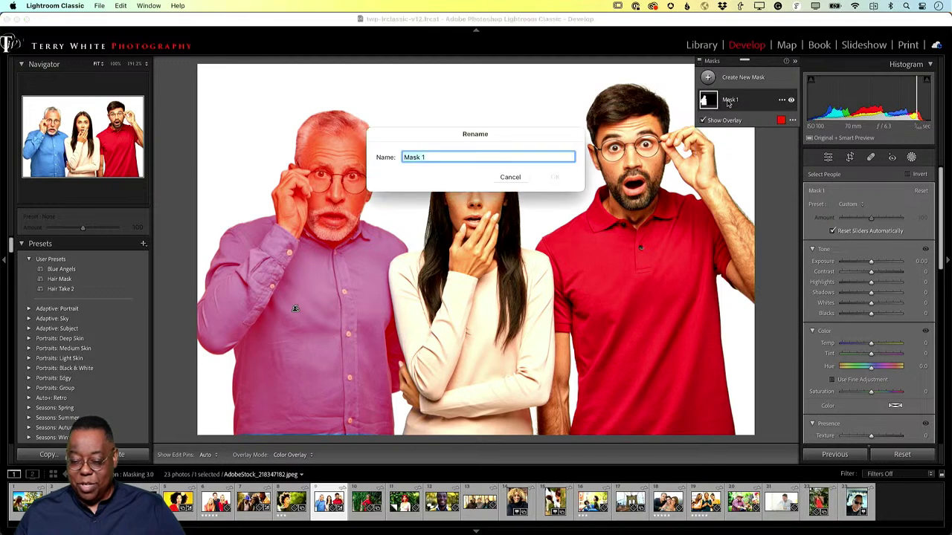
type("shirt")
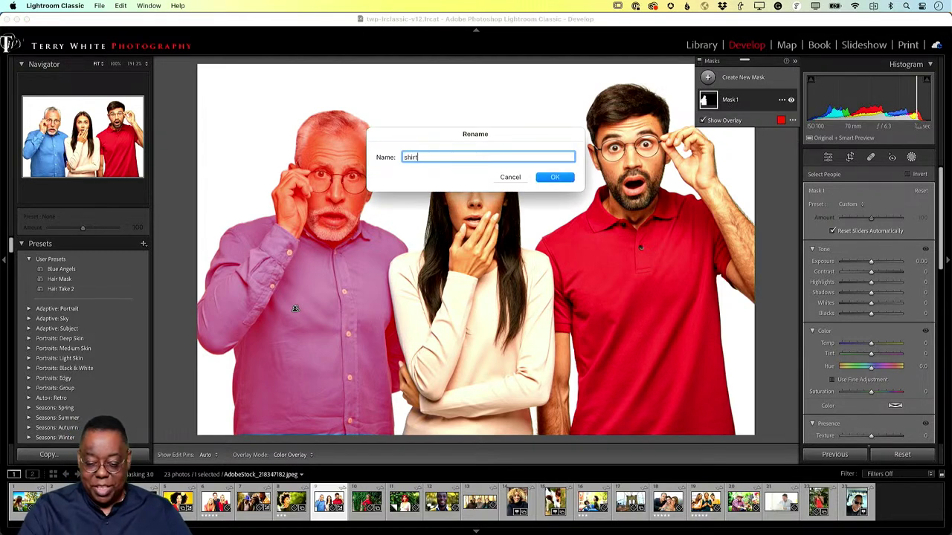
key("Return")
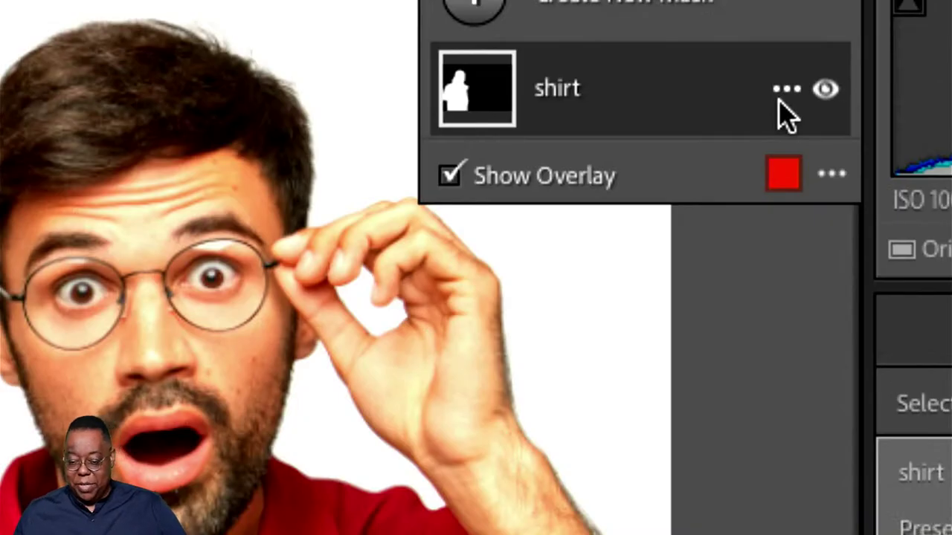
Use the shirt mask's options menu to Intersect Mask with Color Range.
left_click(784, 92)
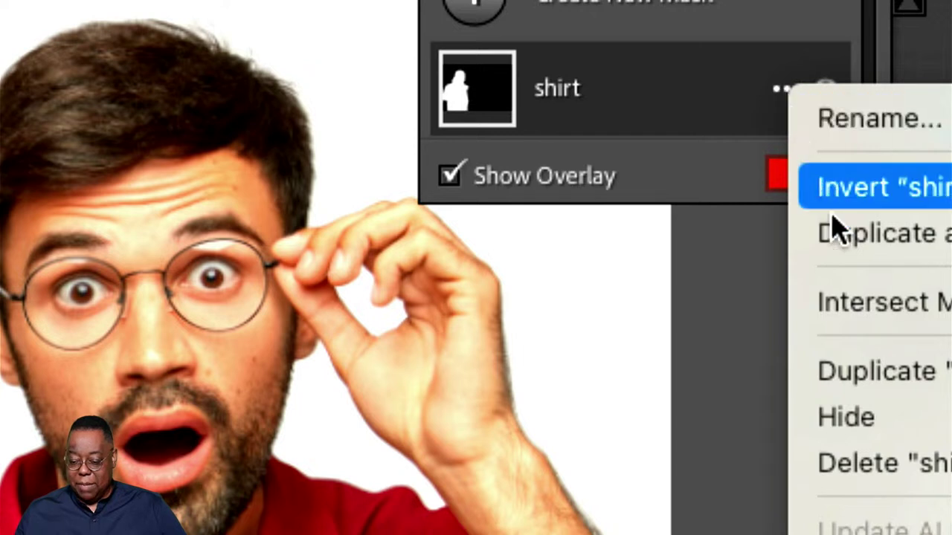
mouse_move(839, 294)
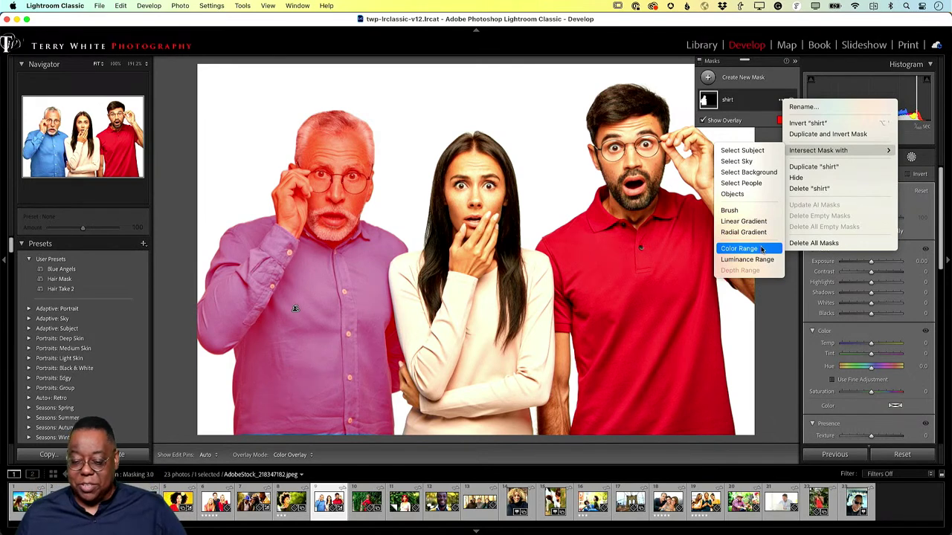
left_click(763, 249)
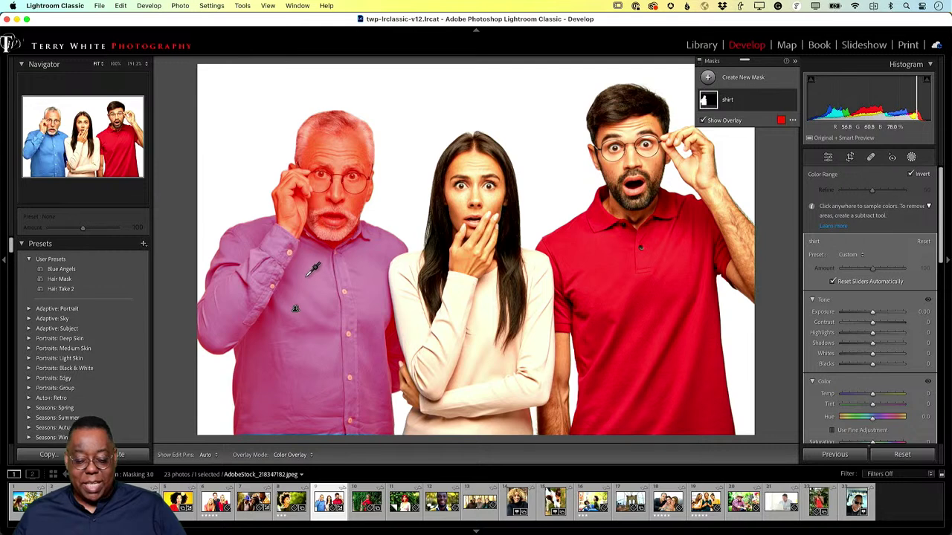
Sample the blue shirt for the Color Range and set Hue to -84.1, turning it green.
left_click_drag(304, 277, 322, 300)
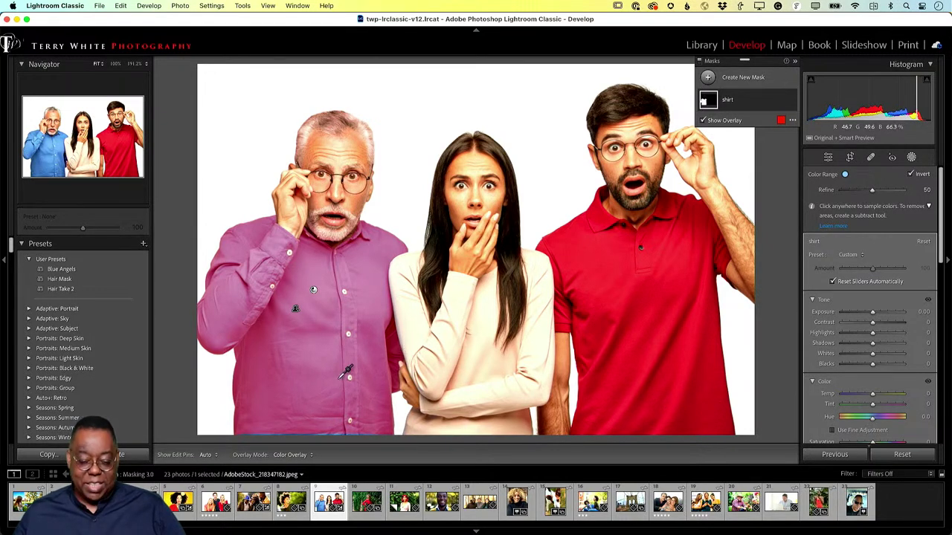
mouse_move(874, 419)
left_mouse_down()
mouse_move(844, 420)
mouse_move(896, 420)
mouse_move(846, 420)
mouse_move(896, 420)
mouse_move(848, 420)
mouse_move(882, 420)
mouse_move(857, 421)
left_mouse_up()
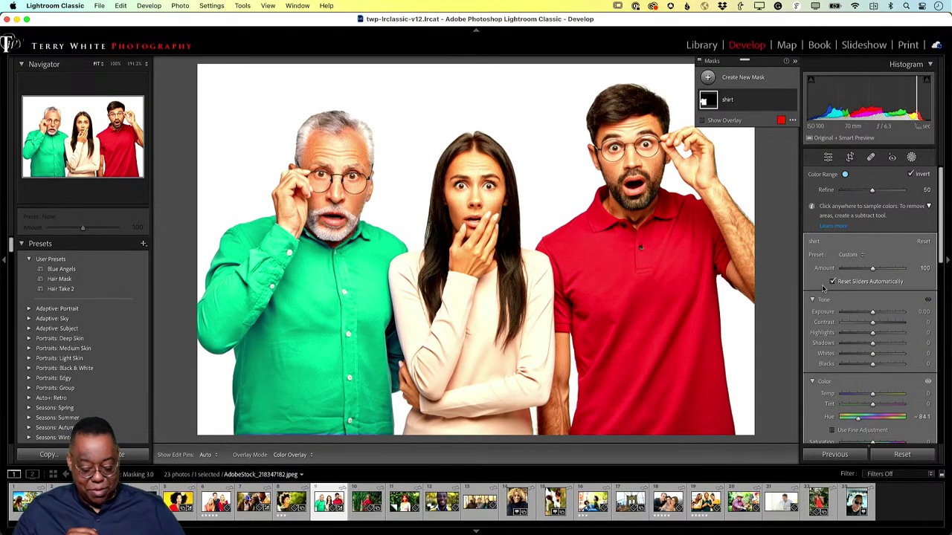
In Lightroom, open the three-people photo and show its masks, listing the green-shirt mask.
key("super+Tab")
key("super+Tab")
key("super+Tab")
key("super+Tab")
key("super+Tab")
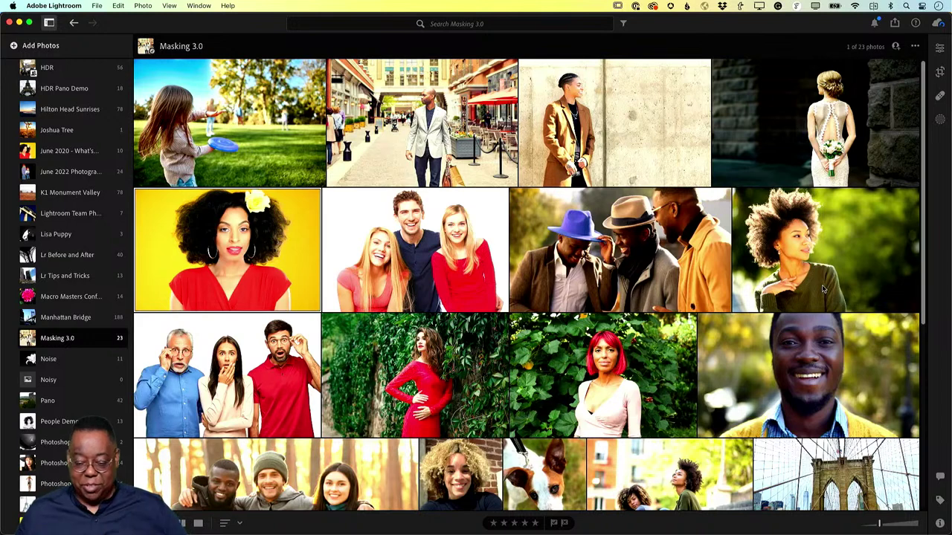
double_click(256, 408)
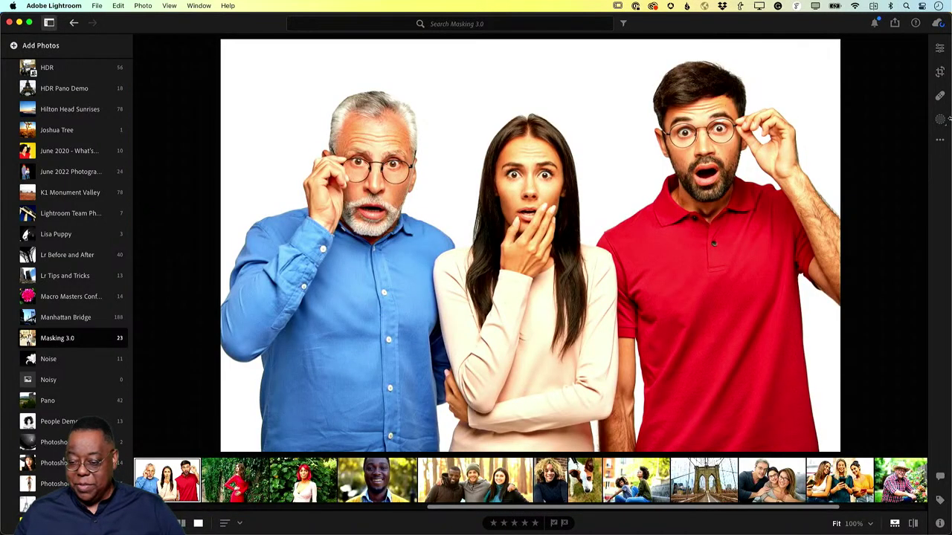
left_click(940, 121)
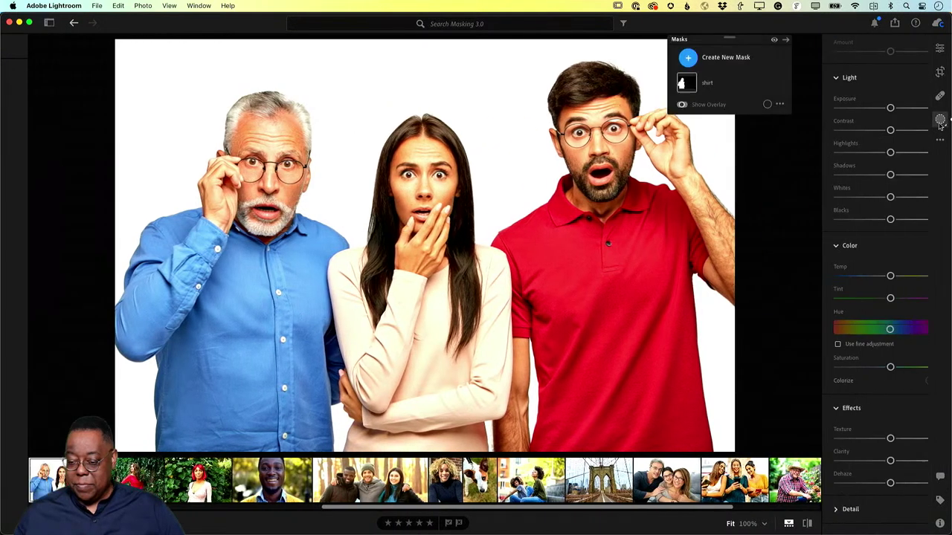
key("e")
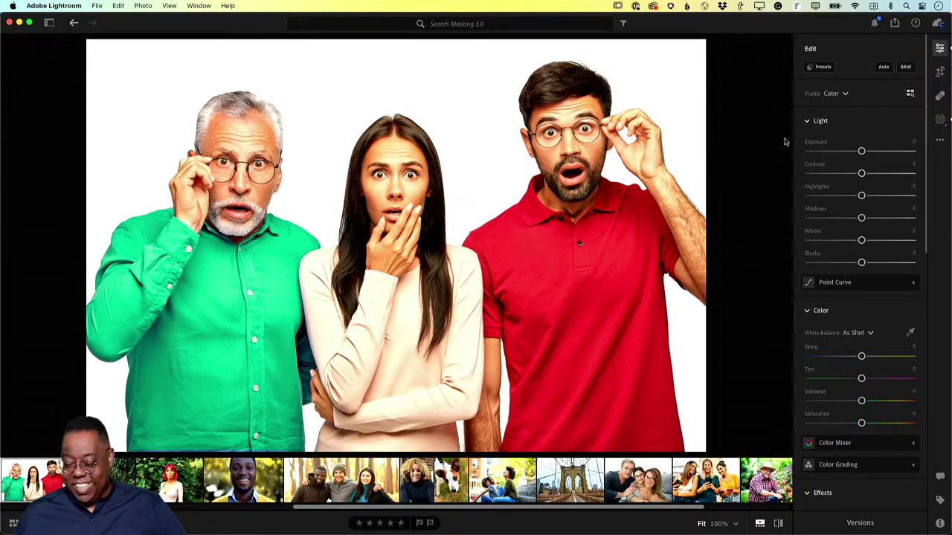
left_click(940, 120)
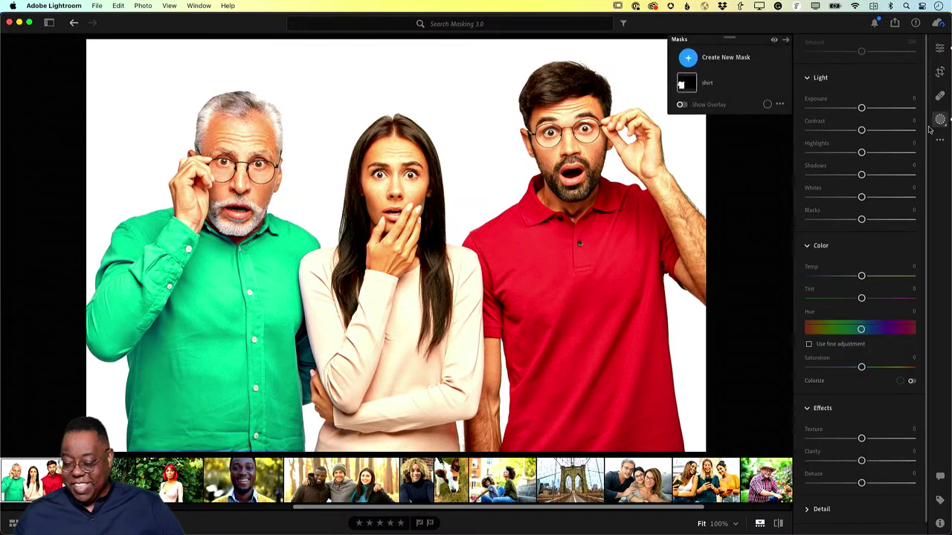
Create a People mask for Person 3, the man in the red shirt.
left_click(735, 58)
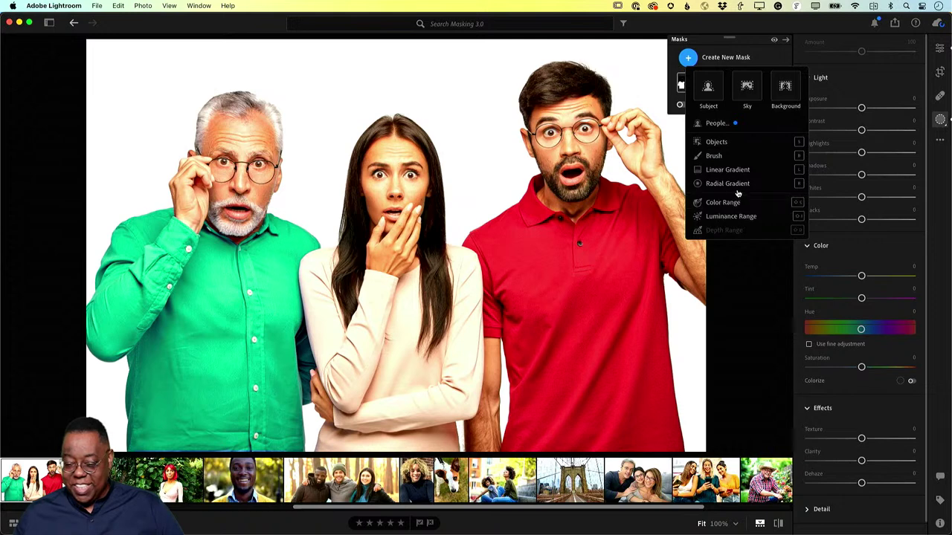
left_click(722, 123)
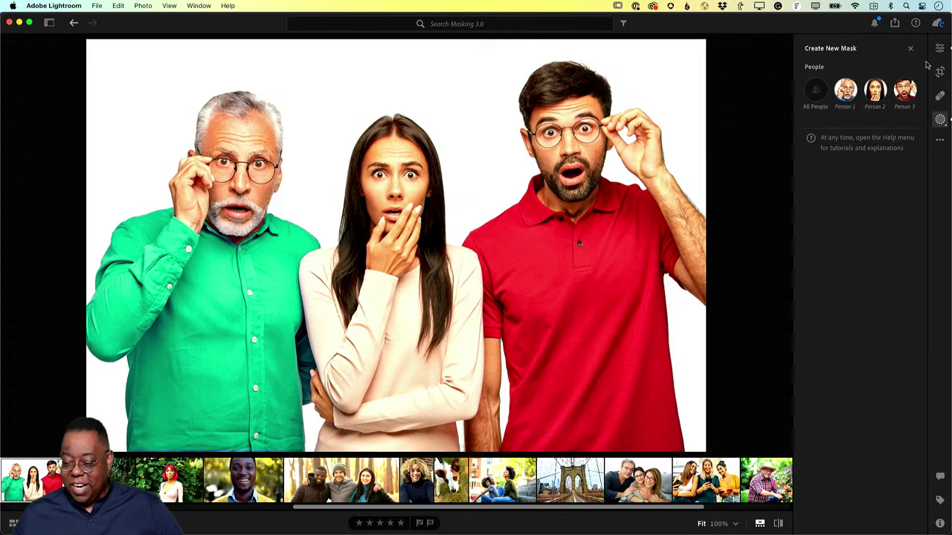
left_click(904, 89)
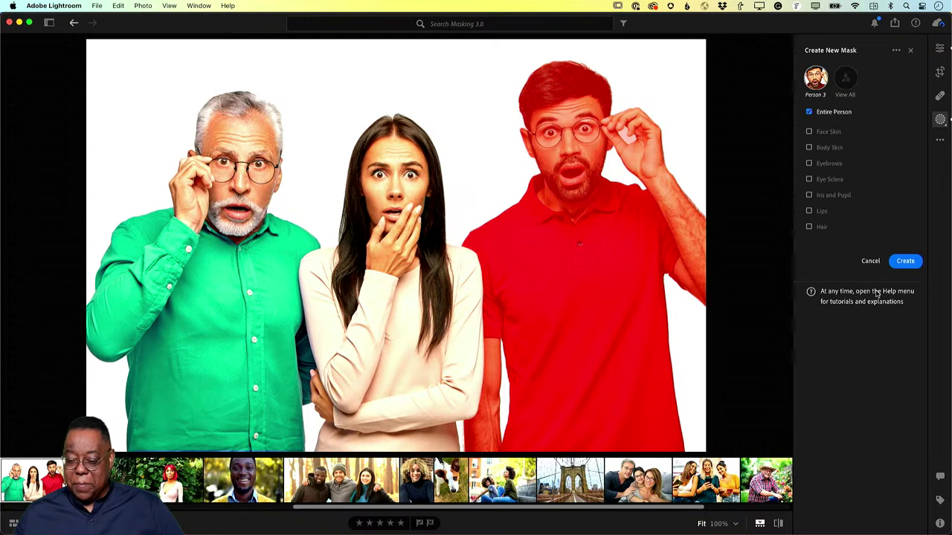
left_click(905, 261)
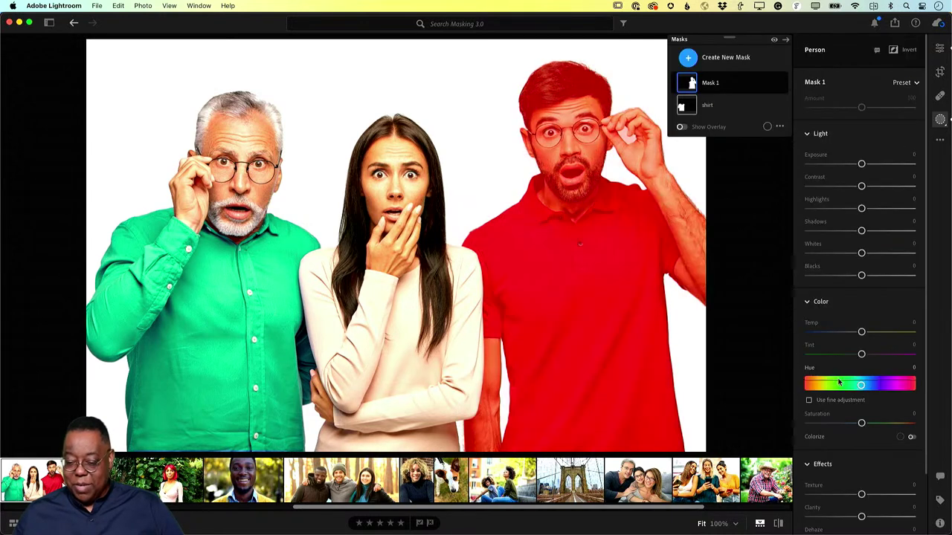
Look at Mask 1's options menu, close it unchanged, and return to Lightroom Classic.
left_click(770, 83)
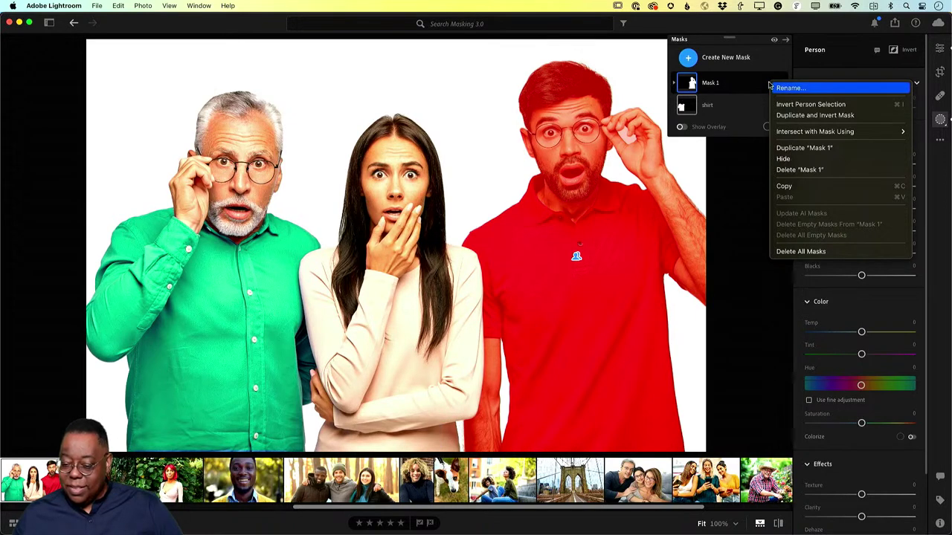
mouse_move(781, 134)
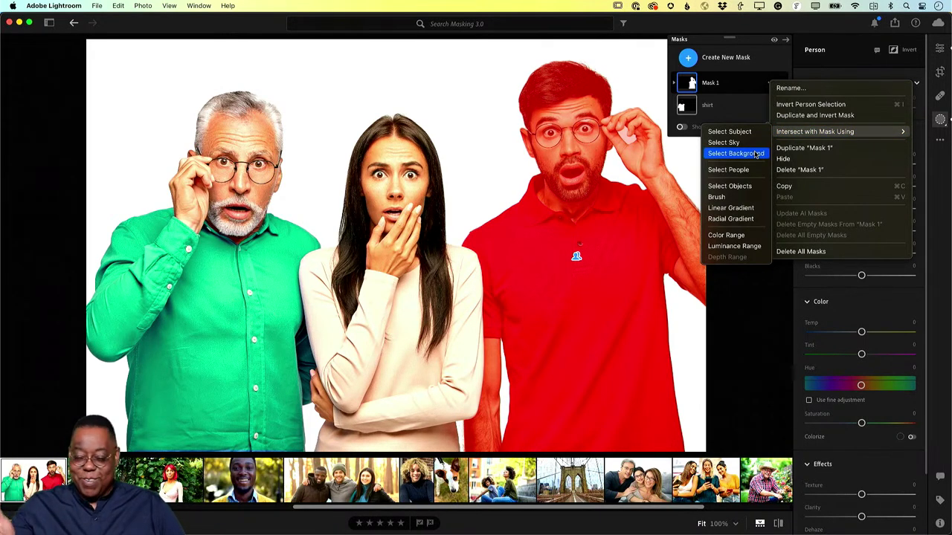
left_click(763, 32)
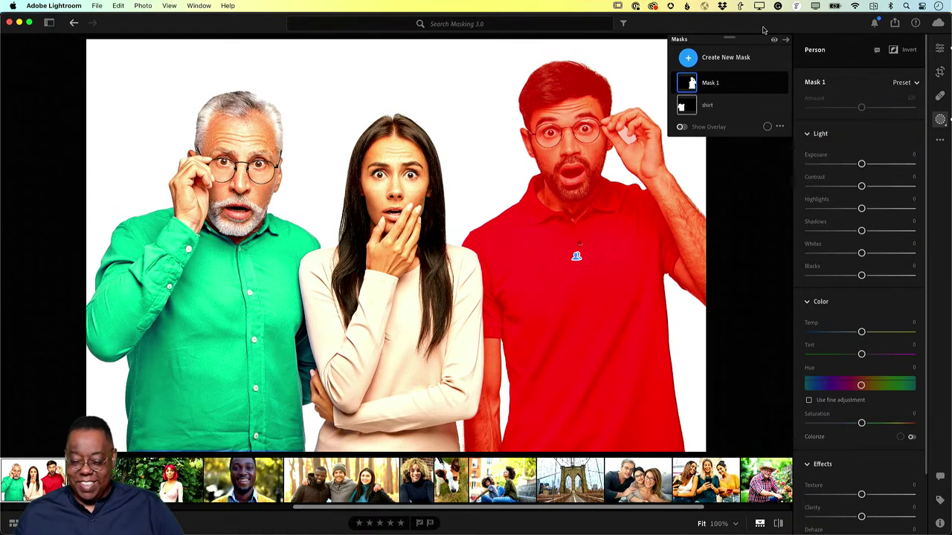
key("super+Tab")
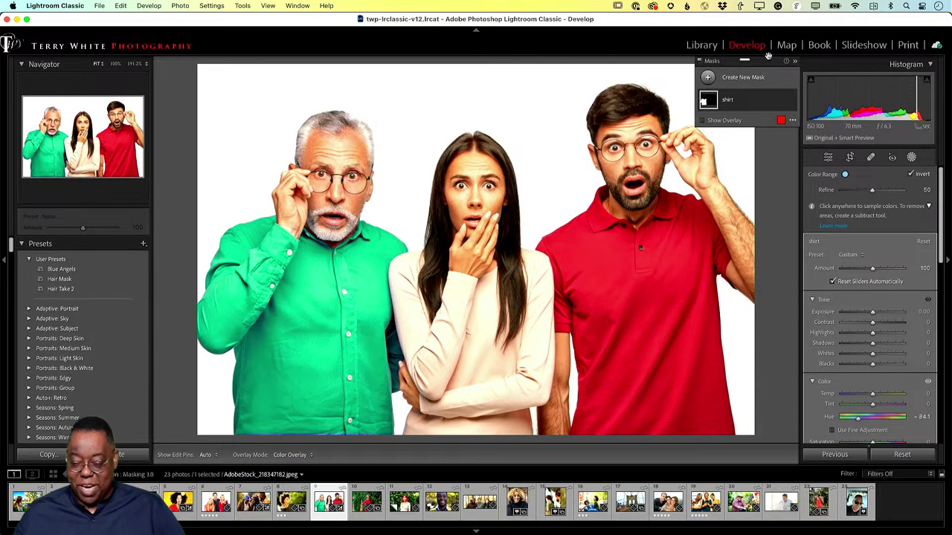
From the Library grid, open the woman-in-red-dress photo in the Develop module.
key("F5")
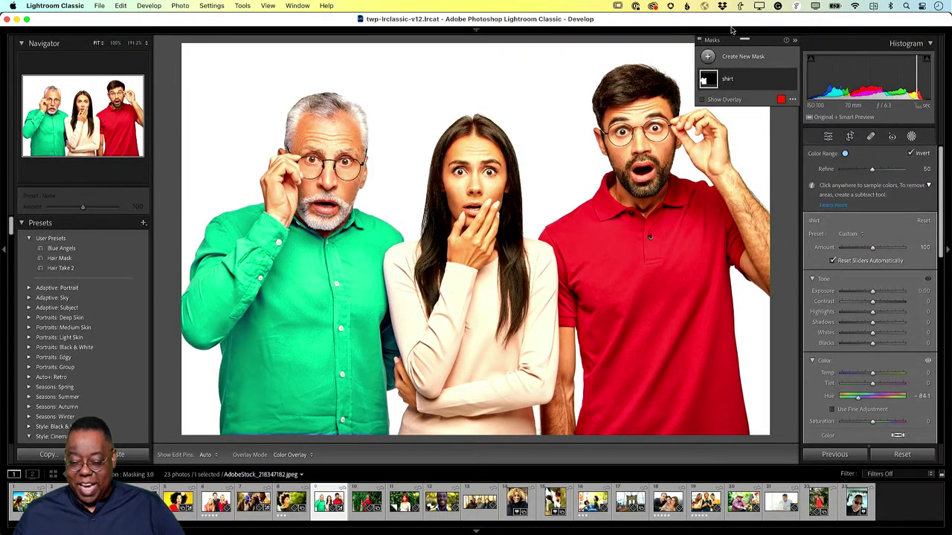
key("F5")
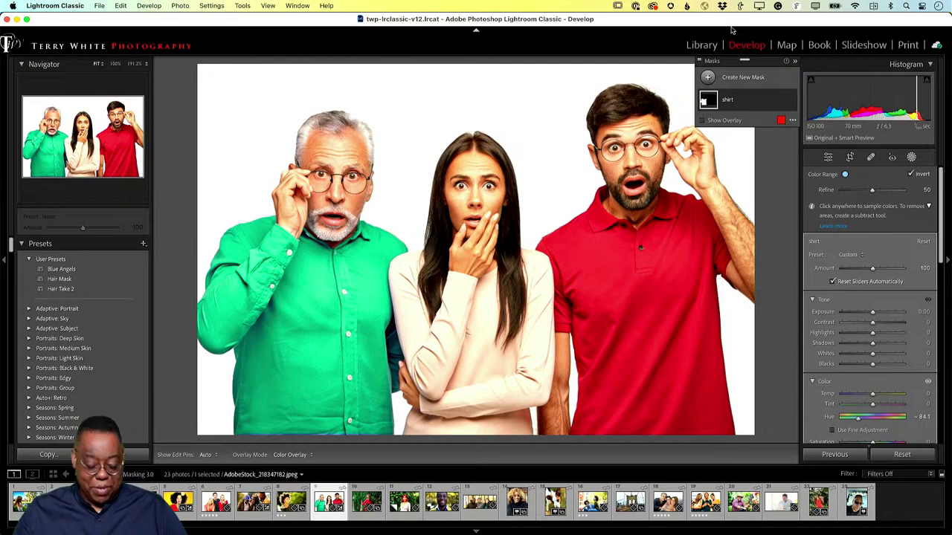
key("g")
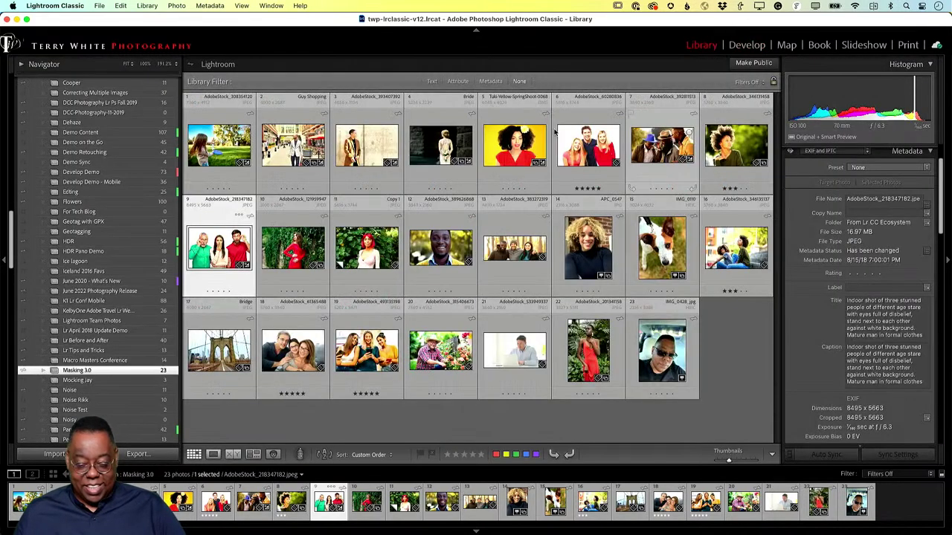
double_click(296, 242)
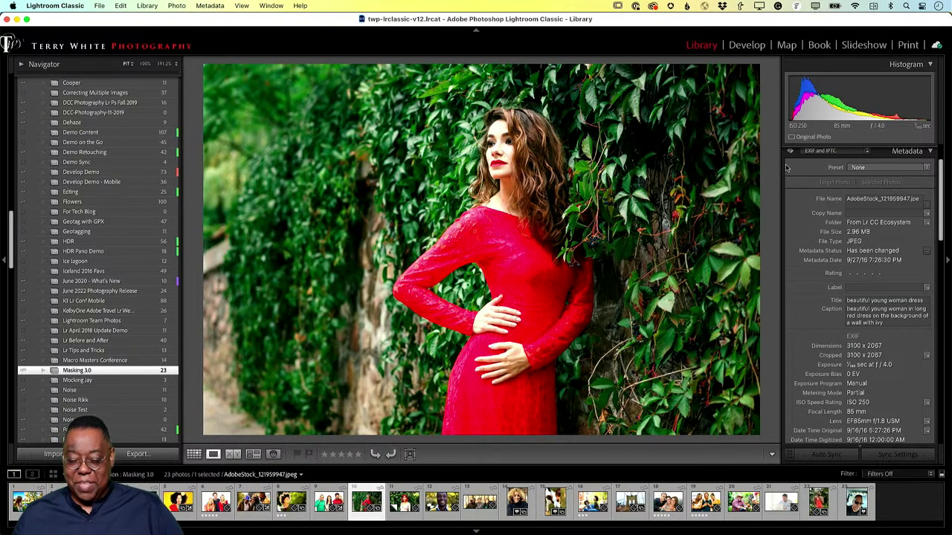
left_click(747, 45)
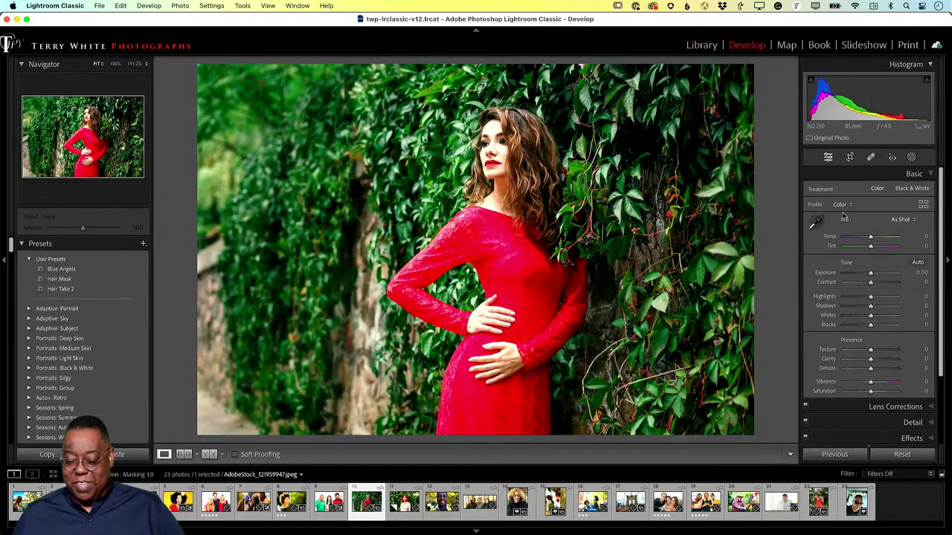
Start a brush mask at size 12, paint the left foliage, then undo the strokes.
left_click(913, 157)
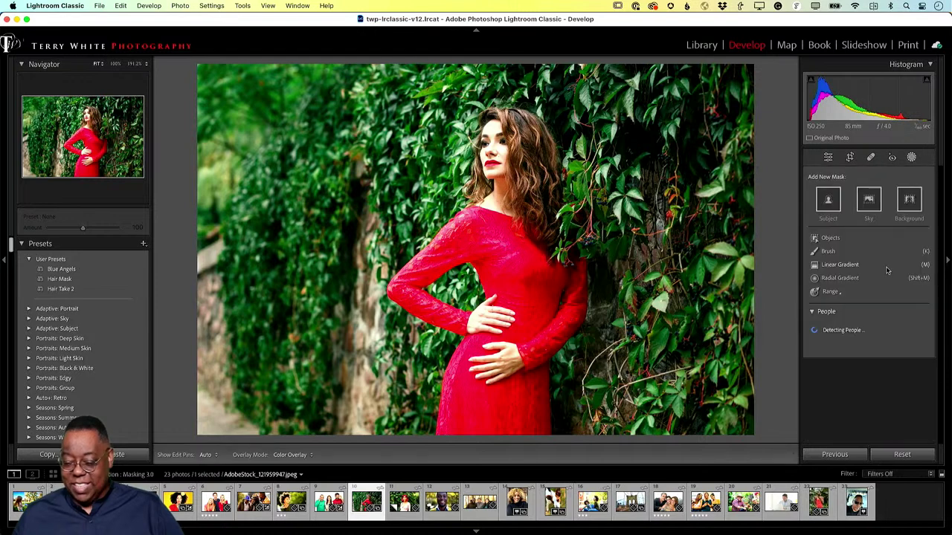
left_click(830, 253)
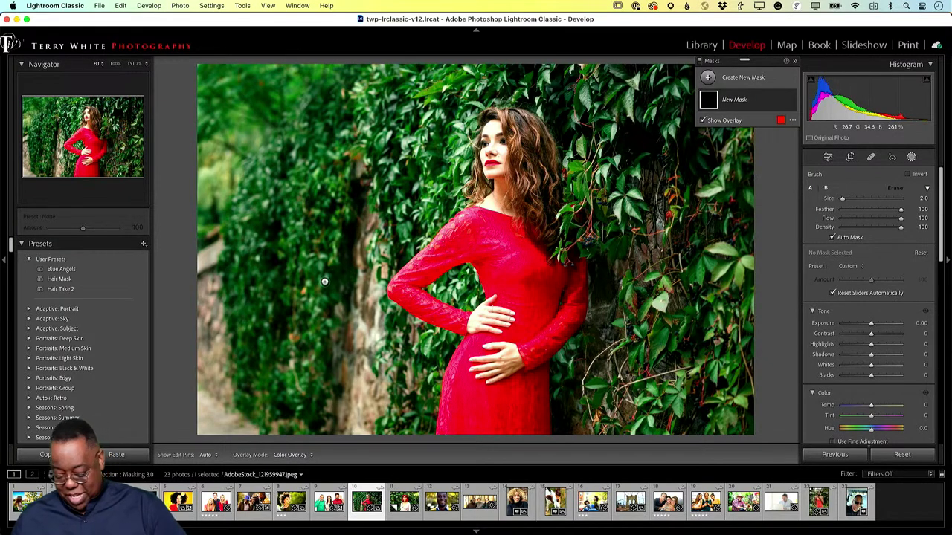
key("bracketright")
key("bracketright")
key("bracketright")
key("bracketright")
key("bracketright")
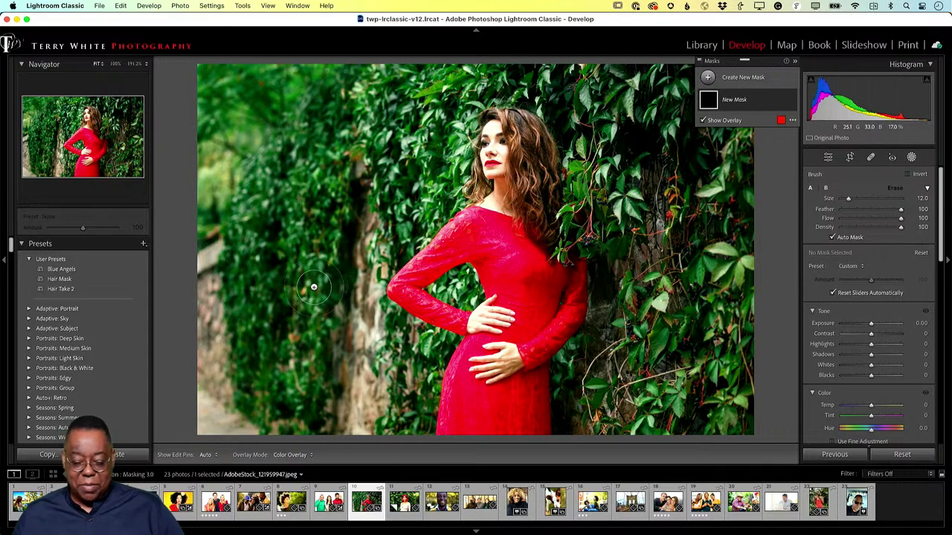
mouse_move(311, 286)
left_mouse_down()
mouse_move(307, 427)
mouse_move(326, 338)
mouse_move(325, 265)
left_mouse_up()
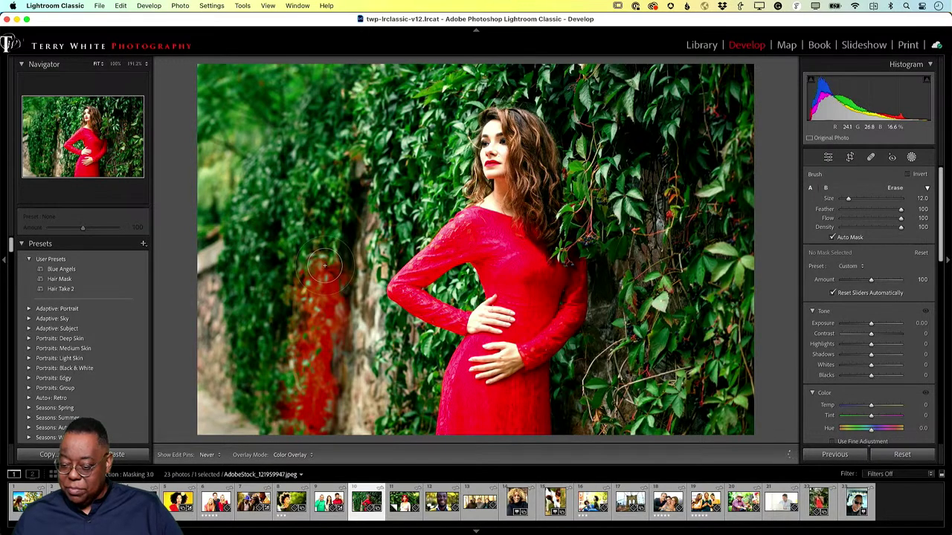
mouse_move(325, 265)
left_mouse_down()
mouse_move(314, 149)
mouse_move(313, 199)
left_mouse_up()
key("super+z")
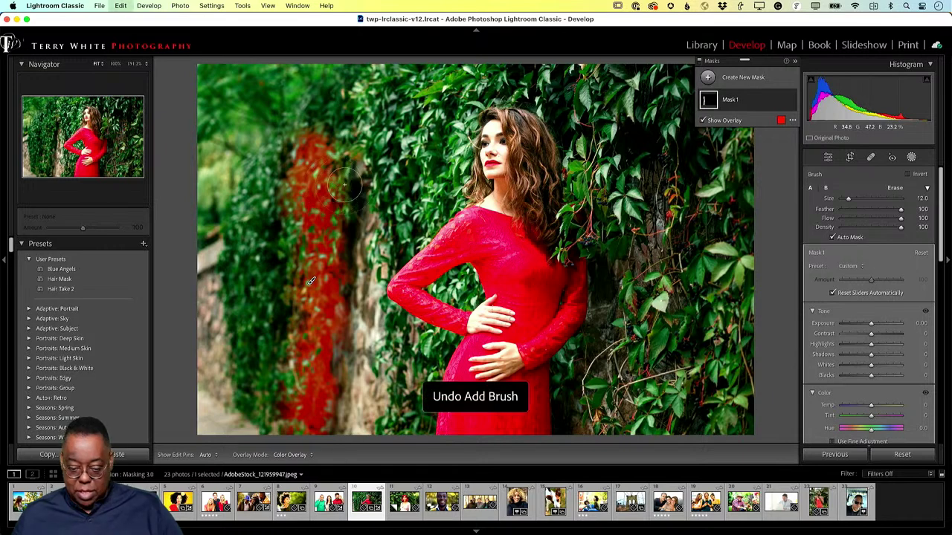
Restart a fresh, empty brush mask from the masking tools.
left_click(911, 159)
left_click(912, 158)
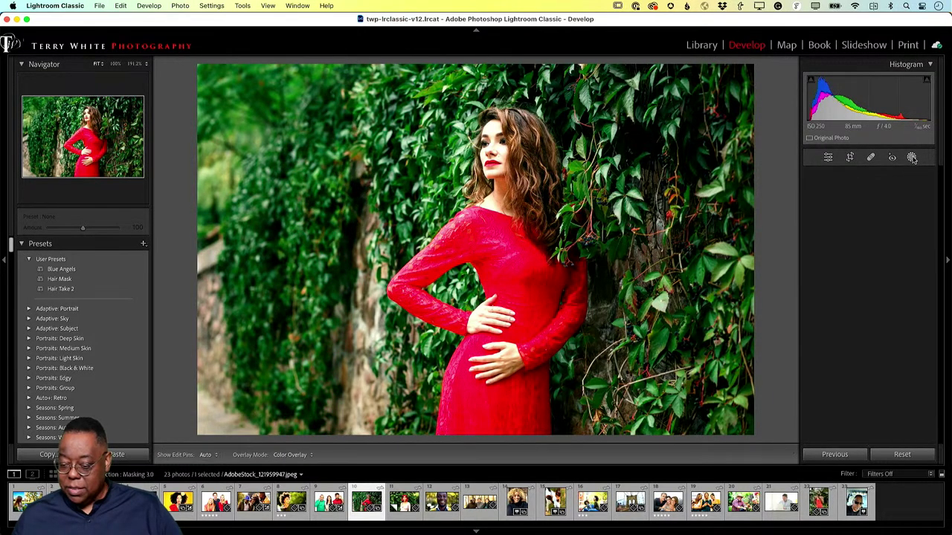
left_click(830, 253)
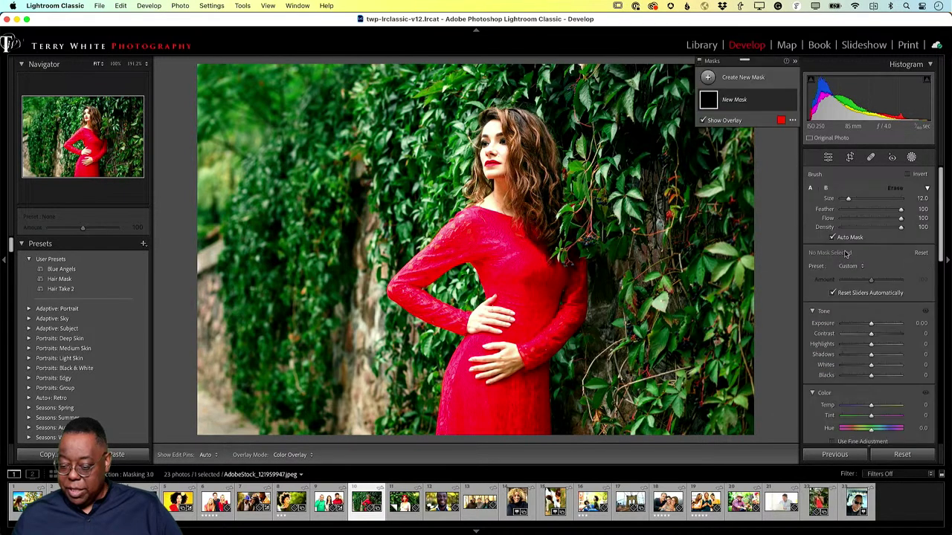
Brush Mask 1 over the ivy left, right and above the woman, then open its rename dialog.
mouse_move(308, 232)
left_mouse_down()
mouse_move(315, 403)
mouse_move(330, 294)
mouse_move(325, 252)
mouse_move(299, 345)
mouse_move(307, 437)
mouse_move(308, 408)
mouse_move(267, 421)
mouse_move(256, 392)
mouse_move(238, 401)
mouse_move(249, 304)
mouse_move(237, 224)
mouse_move(234, 254)
mouse_move(235, 214)
mouse_move(197, 225)
mouse_move(316, 165)
mouse_move(285, 185)
mouse_move(321, 132)
mouse_move(218, 199)
mouse_move(399, 54)
mouse_move(373, 96)
mouse_move(326, 133)
mouse_move(367, 152)
mouse_move(369, 183)
mouse_move(262, 259)
mouse_move(294, 326)
mouse_move(377, 170)
mouse_move(398, 197)
mouse_move(419, 172)
mouse_move(405, 153)
mouse_move(408, 89)
mouse_move(488, 58)
mouse_move(440, 129)
mouse_move(438, 192)
mouse_move(458, 111)
mouse_move(446, 199)
mouse_move(390, 258)
mouse_move(363, 313)
mouse_move(407, 402)
mouse_move(411, 444)
mouse_move(394, 419)
mouse_move(439, 361)
mouse_move(441, 344)
mouse_move(417, 328)
left_mouse_up()
mouse_move(458, 305)
left_mouse_down()
mouse_move(461, 264)
mouse_move(476, 319)
left_mouse_up()
mouse_move(588, 207)
left_mouse_down()
mouse_move(565, 246)
mouse_move(572, 119)
mouse_move(557, 90)
mouse_move(515, 82)
mouse_move(508, 88)
mouse_move(521, 90)
mouse_move(750, 72)
mouse_move(518, 70)
mouse_move(667, 119)
mouse_move(667, 190)
mouse_move(587, 97)
mouse_move(582, 127)
mouse_move(632, 232)
mouse_move(619, 305)
mouse_move(582, 398)
mouse_move(570, 365)
mouse_move(600, 424)
mouse_move(689, 331)
mouse_move(734, 451)
mouse_move(723, 102)
mouse_move(788, 180)
mouse_move(777, 142)
mouse_move(771, 279)
mouse_move(731, 324)
mouse_move(717, 117)
mouse_move(693, 287)
mouse_move(649, 235)
mouse_move(656, 331)
mouse_move(637, 380)
mouse_move(651, 338)
mouse_move(728, 400)
mouse_move(727, 390)
mouse_move(610, 436)
mouse_move(589, 439)
mouse_move(565, 426)
mouse_move(597, 304)
mouse_move(616, 234)
left_mouse_up()
mouse_move(286, 290)
left_mouse_down()
mouse_move(277, 402)
mouse_move(251, 385)
mouse_move(250, 399)
left_mouse_up()
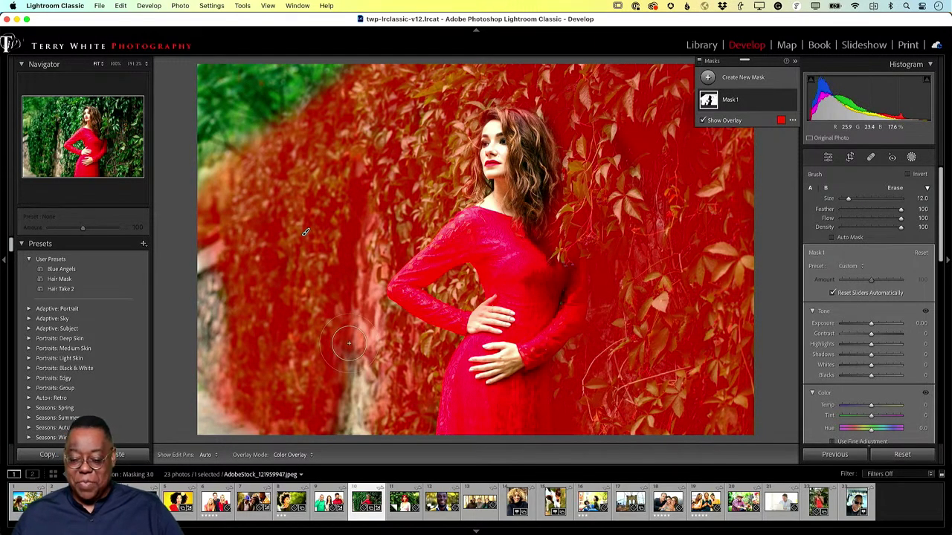
mouse_move(600, 145)
left_mouse_down()
mouse_move(659, 119)
mouse_move(737, 118)
mouse_move(750, 136)
mouse_move(719, 144)
mouse_move(673, 242)
left_mouse_up()
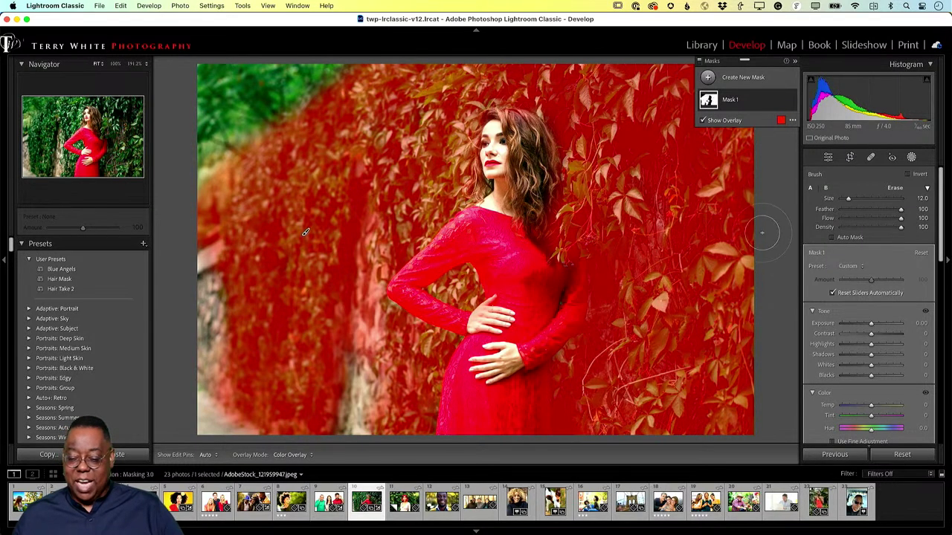
double_click(728, 100)
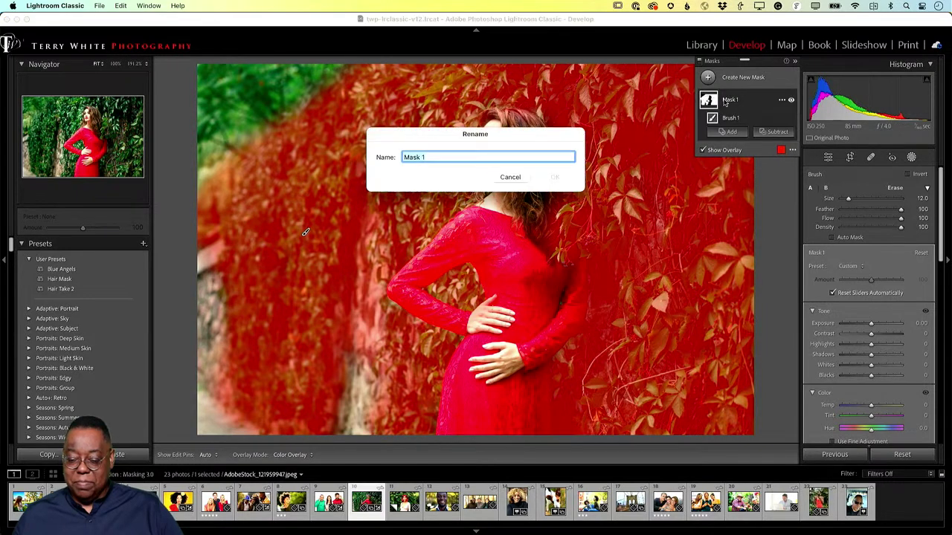
Rename the mask 'vines' and intersect it with a Color Range mask.
type("vines")
key("Return")
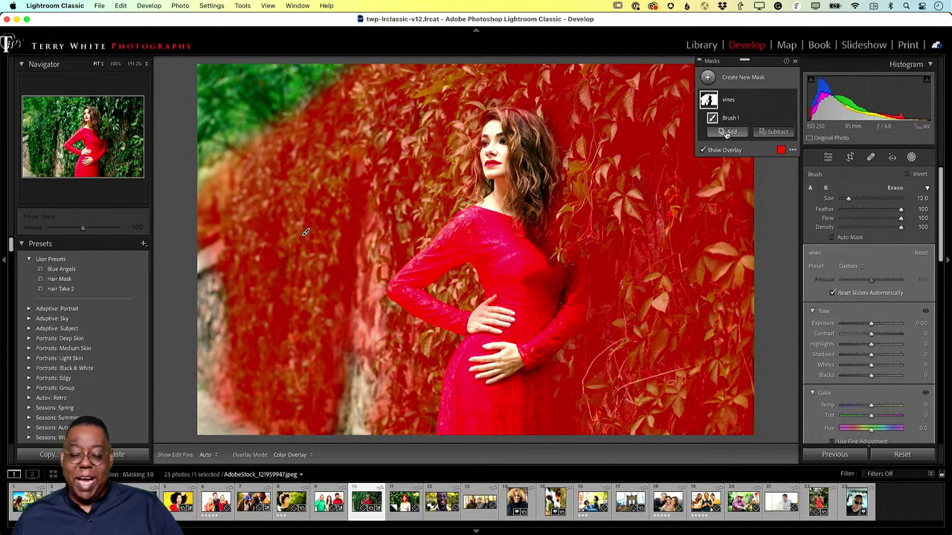
left_click(781, 101)
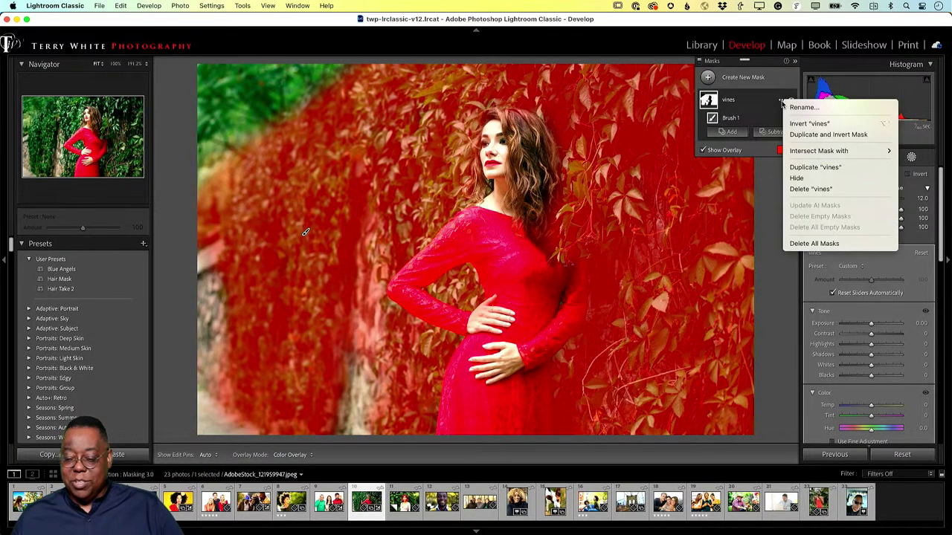
mouse_move(792, 154)
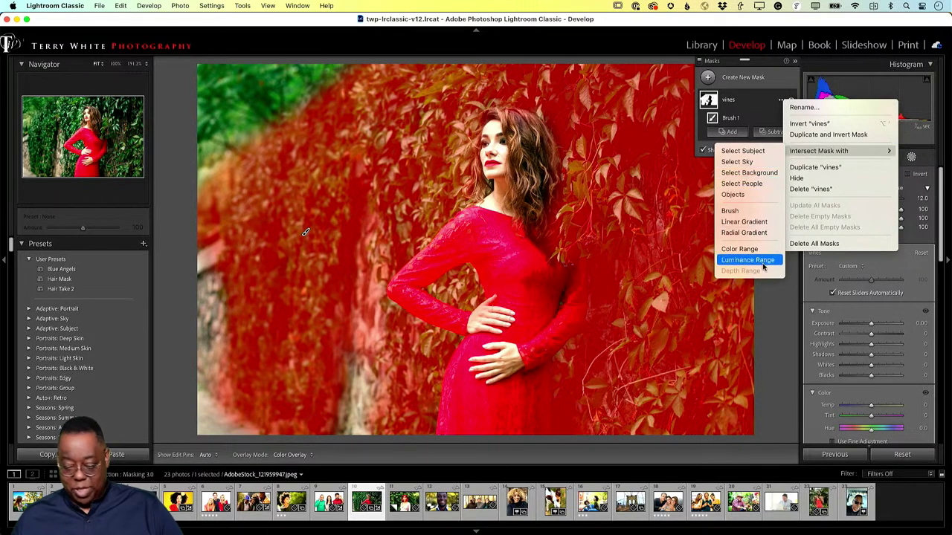
left_click(747, 249)
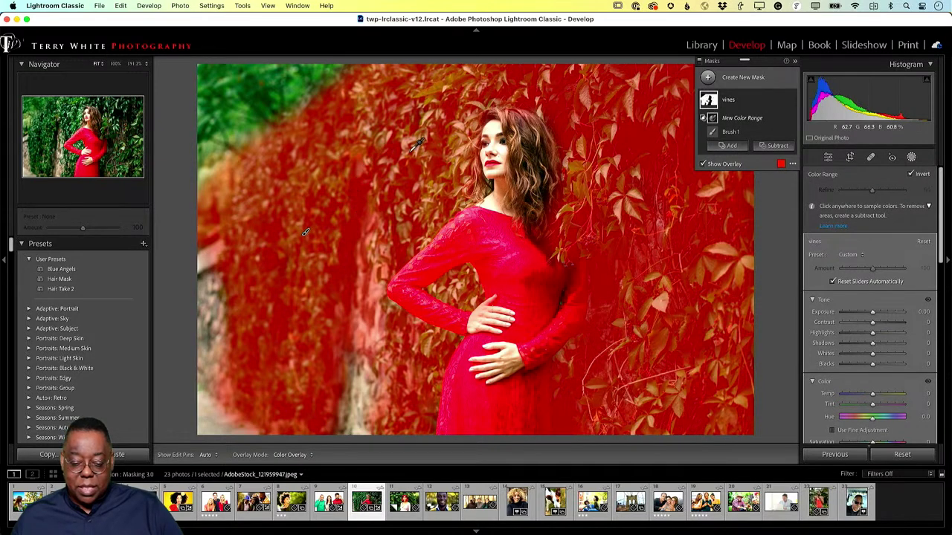
Sample two vine colours for the range and drag Hue to about -127.7.
left_click(431, 98)
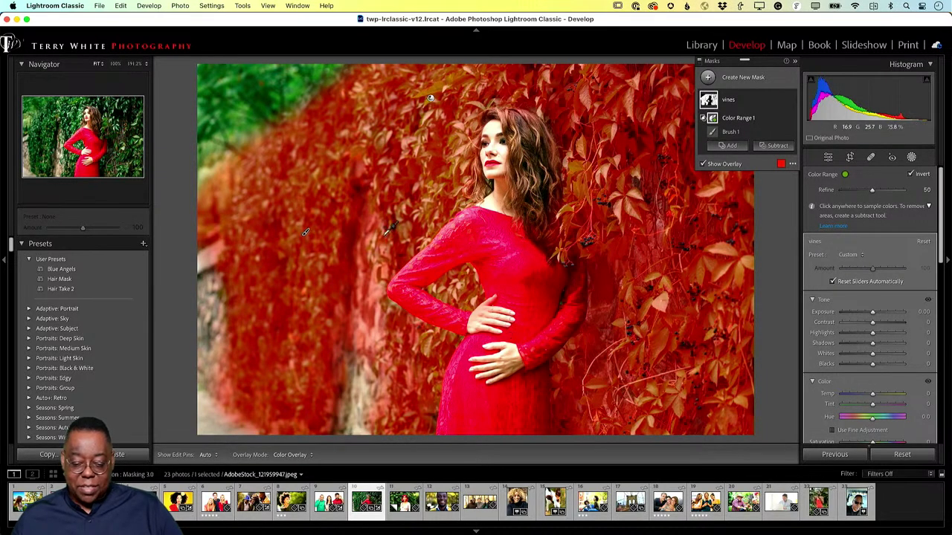
left_click(331, 235, "shift")
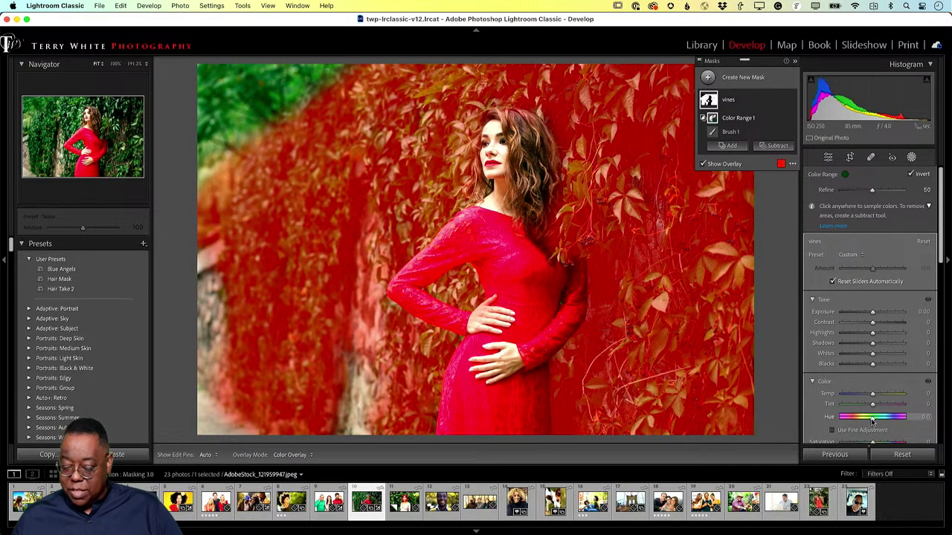
left_click_drag(873, 418, 842, 421)
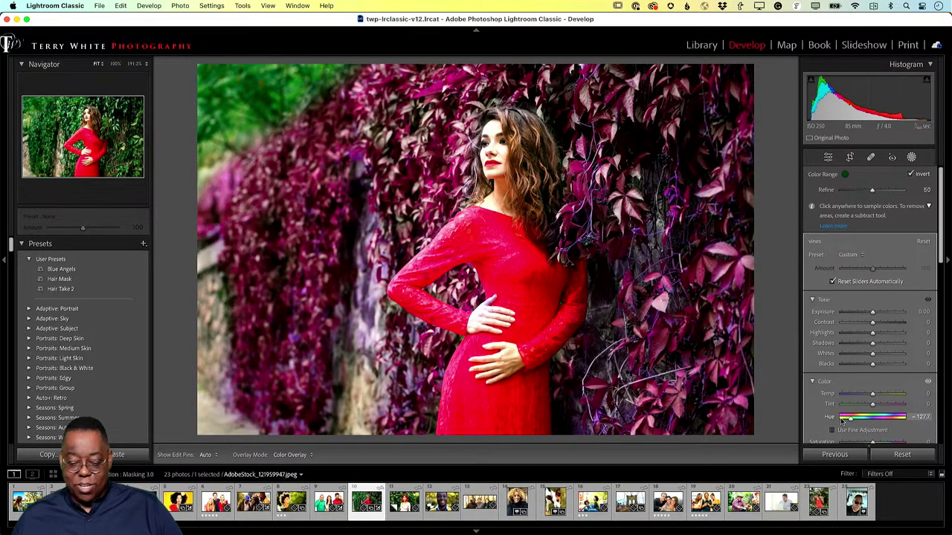
Fine-tune the vines mask Hue to about -121.9, then return to the Library grid.
left_click_drag(842, 421, 844, 420)
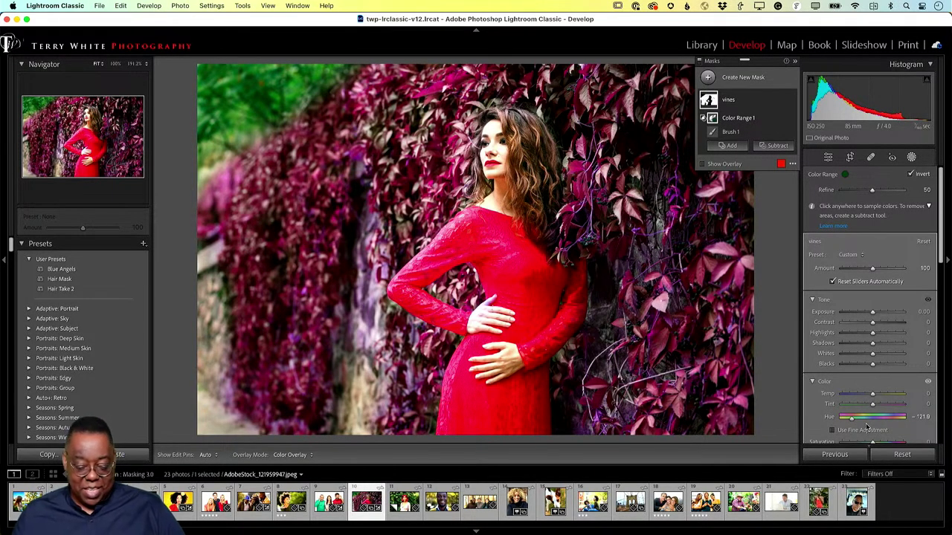
key("g")
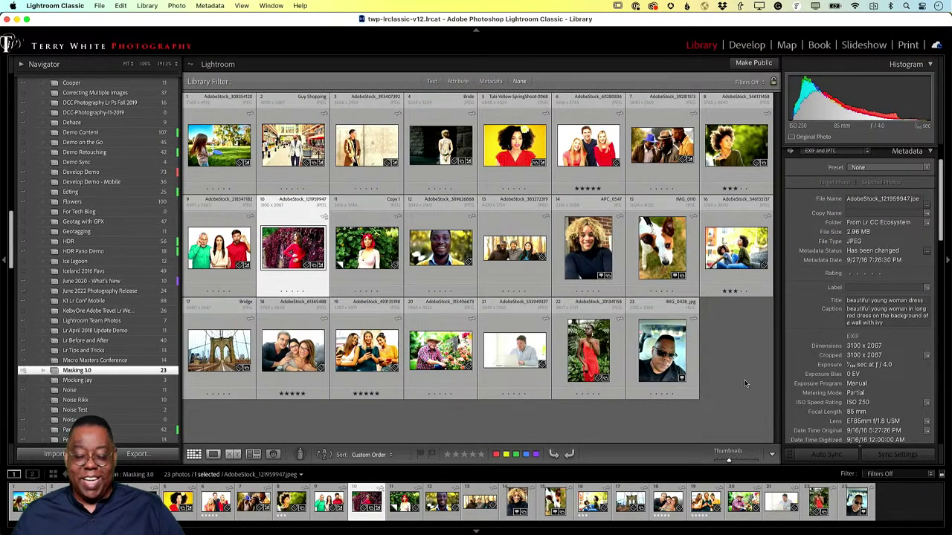
Switch to Photoshop and bring up the soccerball.jpeg document.
key("super+Tab")
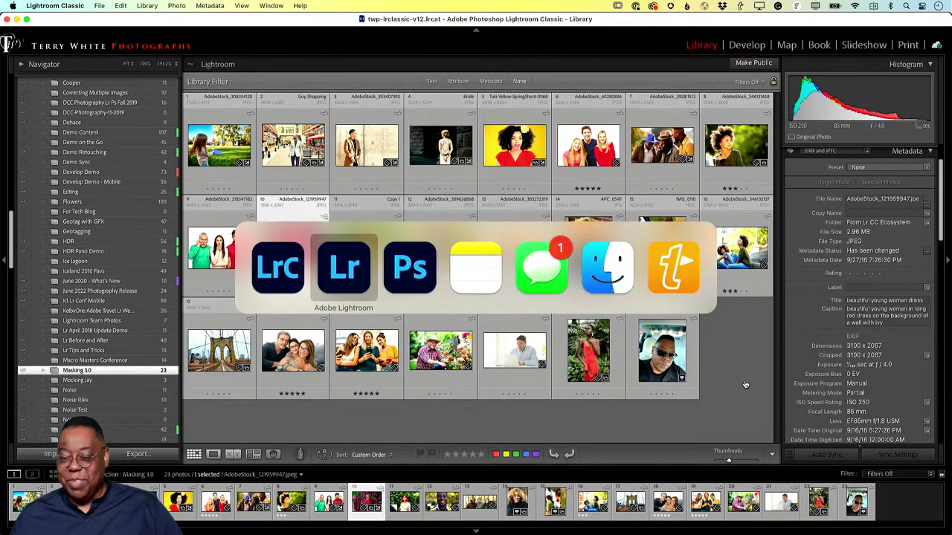
key("super+Tab")
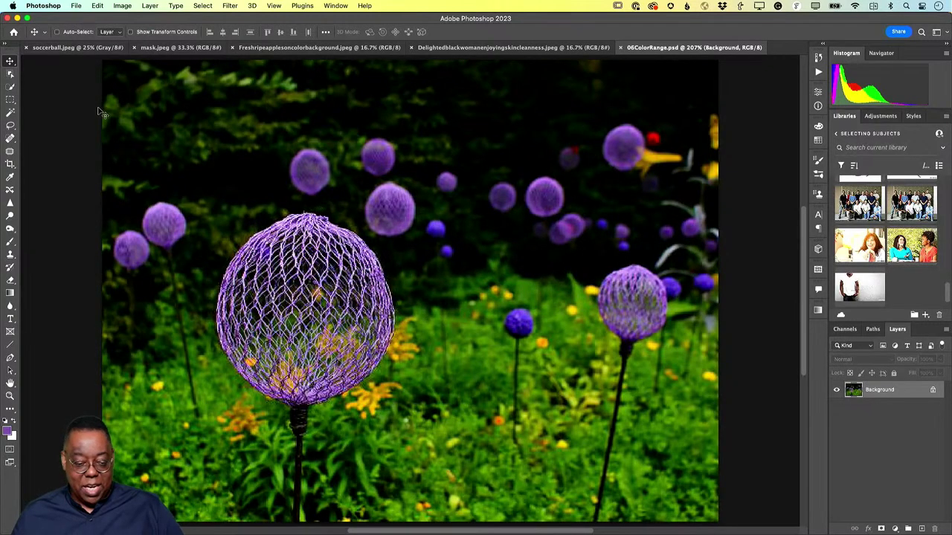
left_click(79, 48)
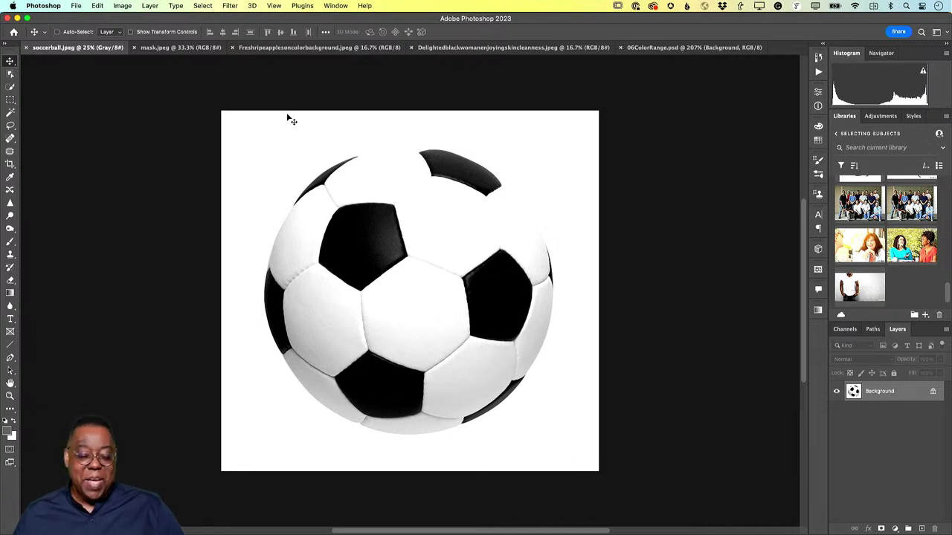
left_click(11, 114)
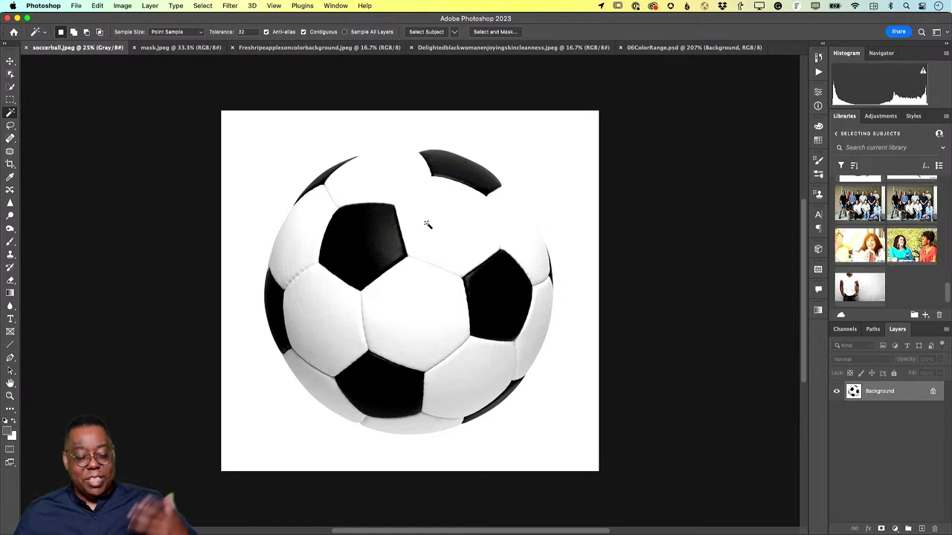
left_click(363, 241)
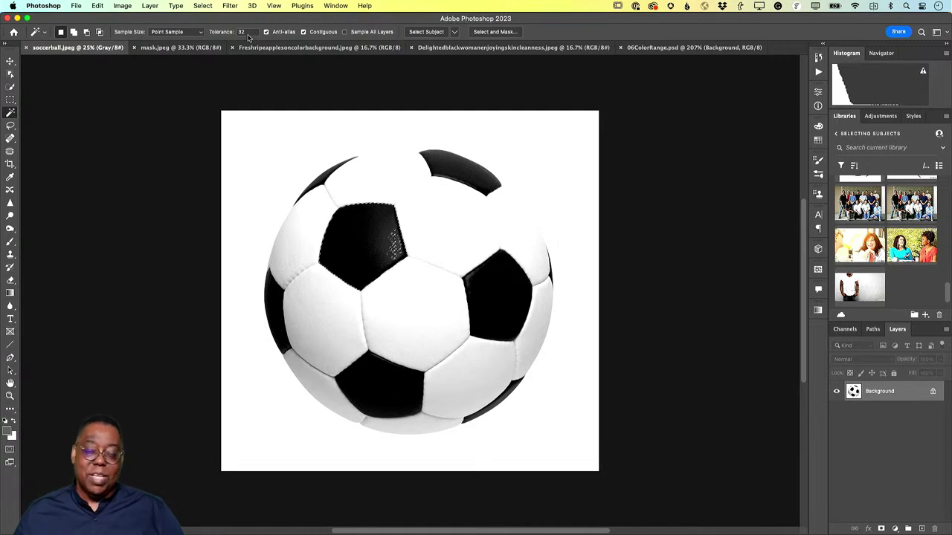
left_click(438, 219)
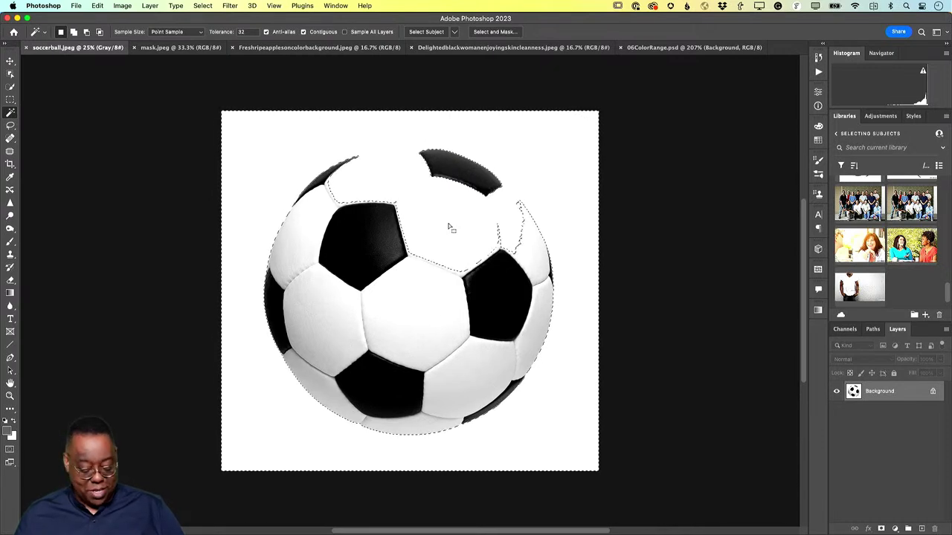
key("super+d")
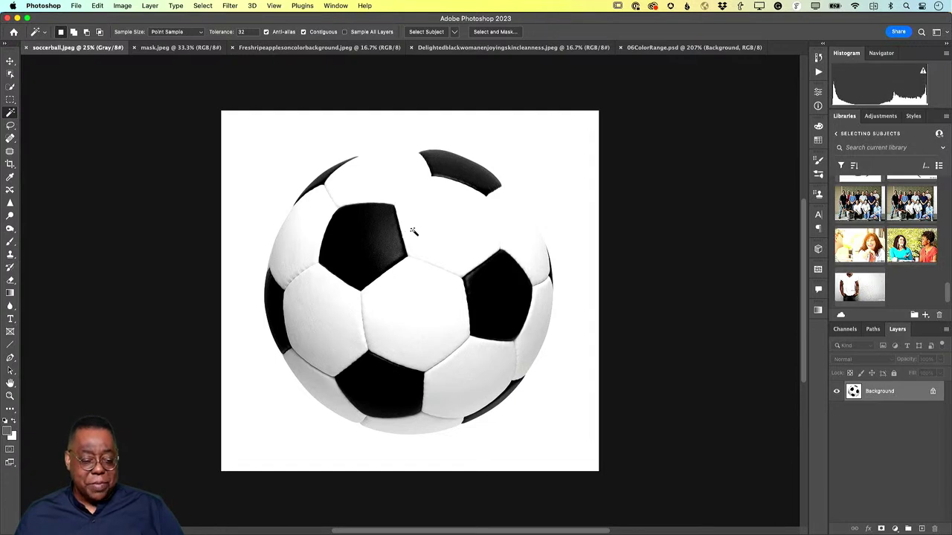
right_click(11, 100)
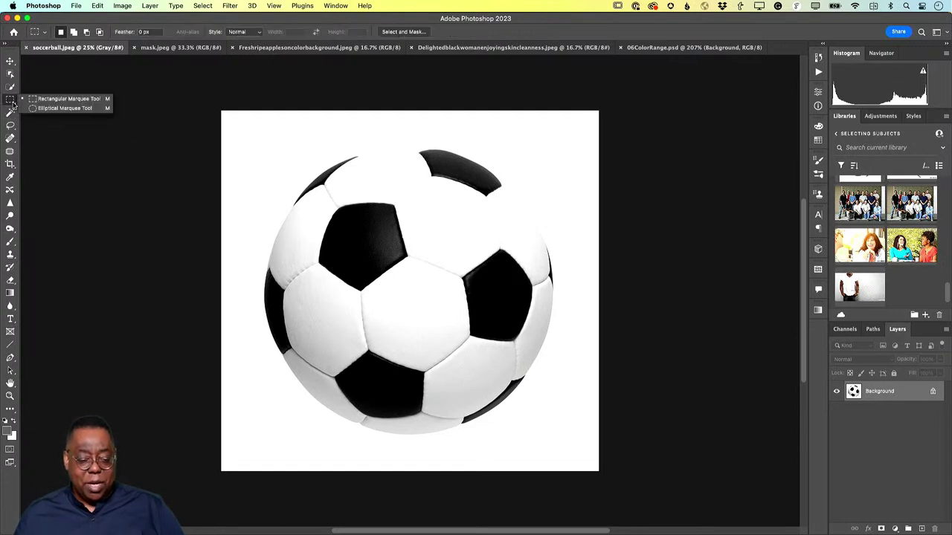
left_click(45, 111)
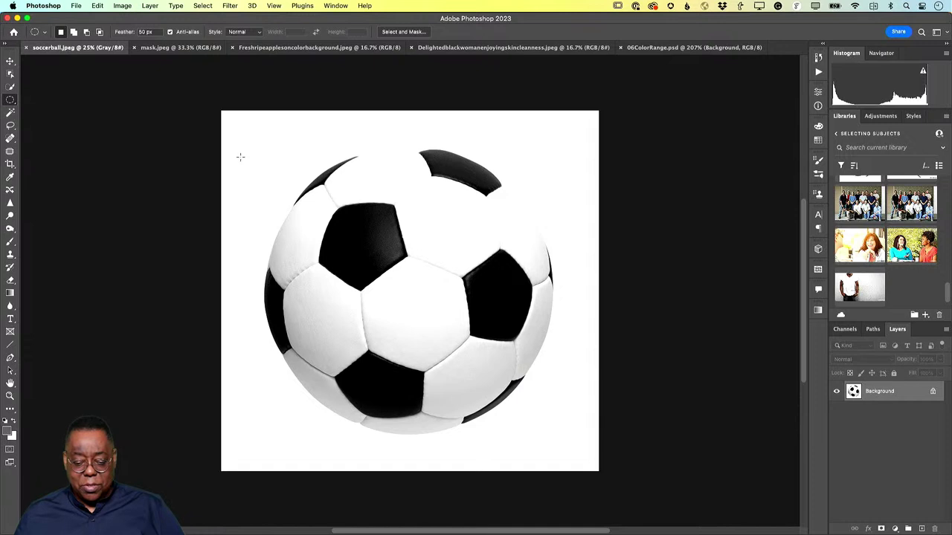
left_click_drag(253, 129, 541, 443)
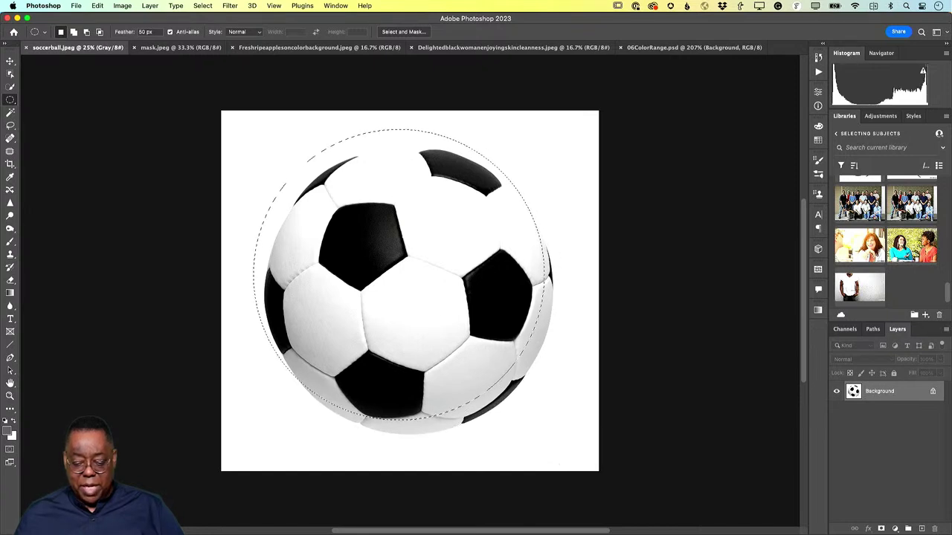
left_click_drag(382, 289, 393, 303)
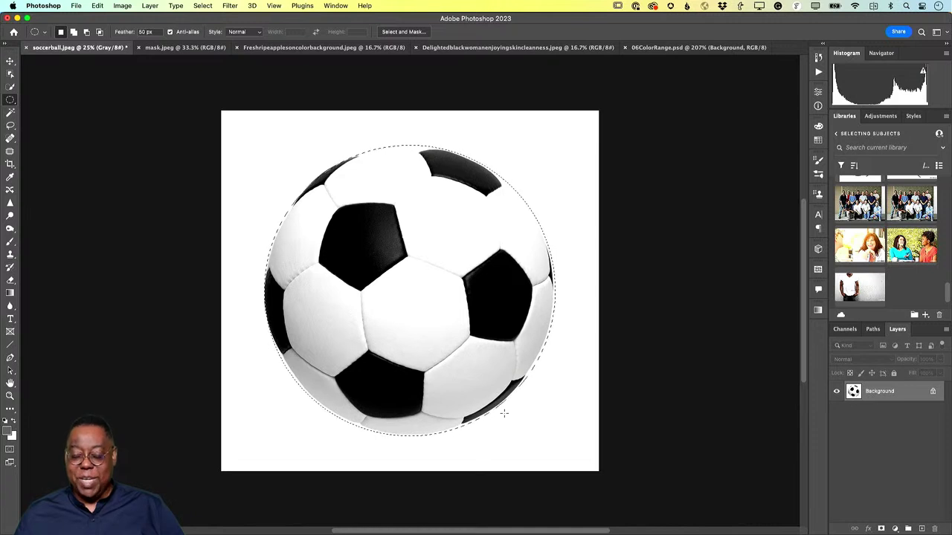
left_click(506, 419)
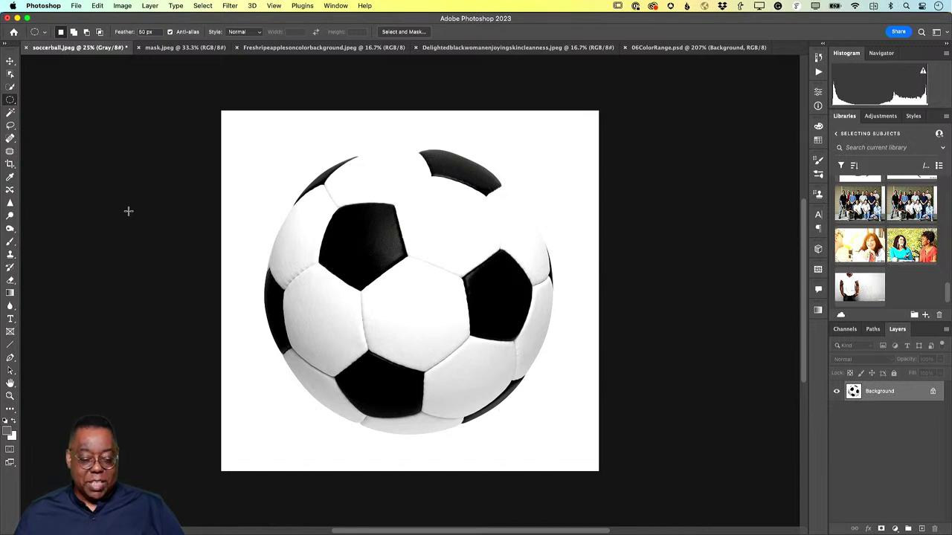
With Quick Selection at size 200, add the ball's top, centre, left, upper and lower panels.
left_click(10, 88)
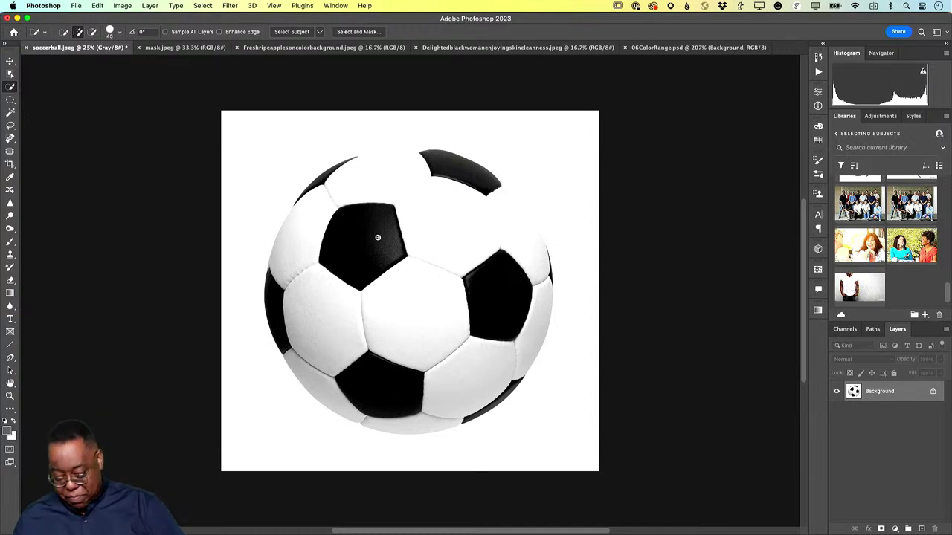
scroll(378, 237, "right", 1)
scroll(378, 237, "down", 2)
key("bracketright")
key("bracketright")
key("bracketright")
key("bracketright")
key("bracketright")
key("bracketright")
key("bracketright")
key("bracketright")
key("bracketright")
key("bracketright")
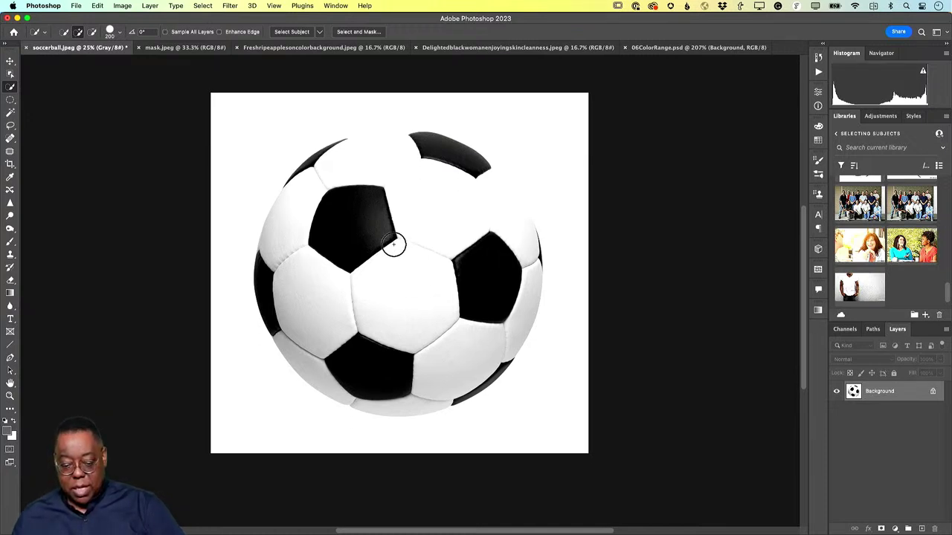
left_click(439, 216)
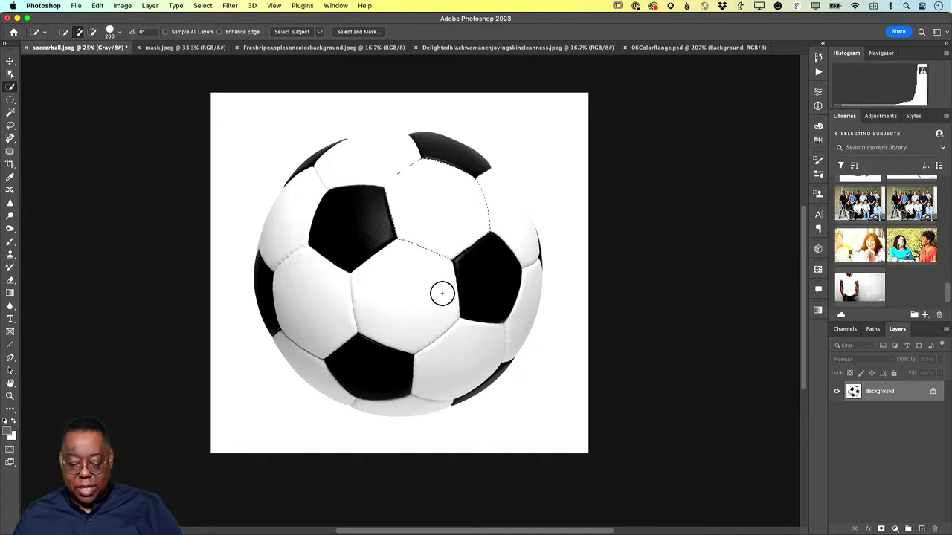
left_click(421, 292)
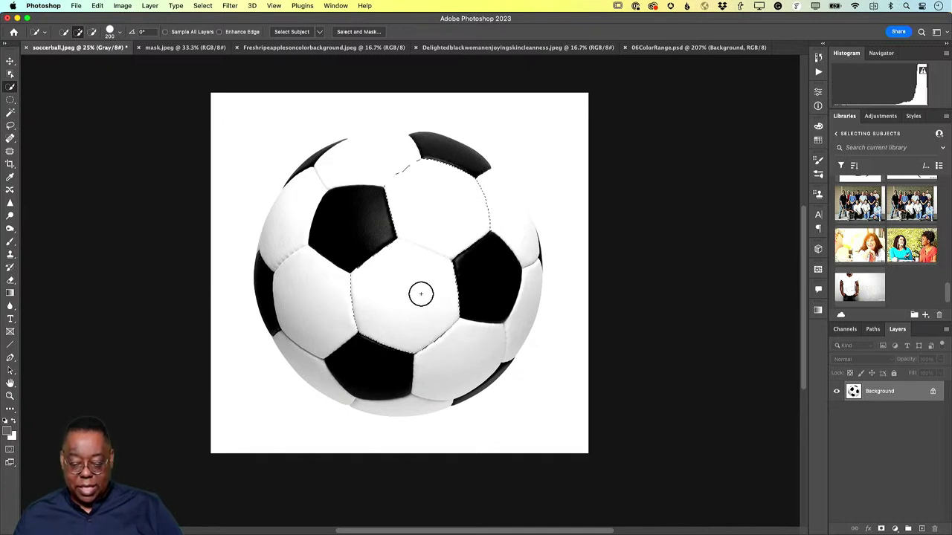
left_click(320, 312)
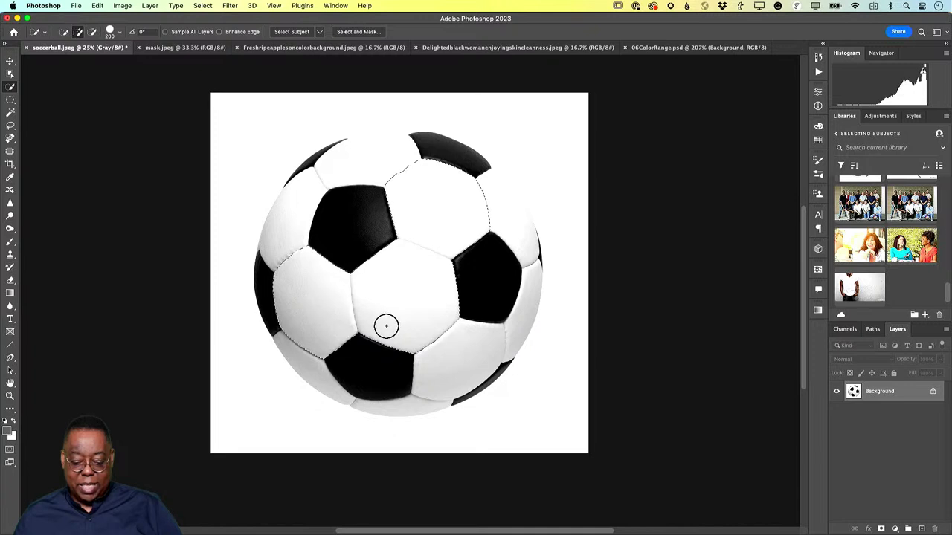
left_click_drag(400, 204, 325, 187)
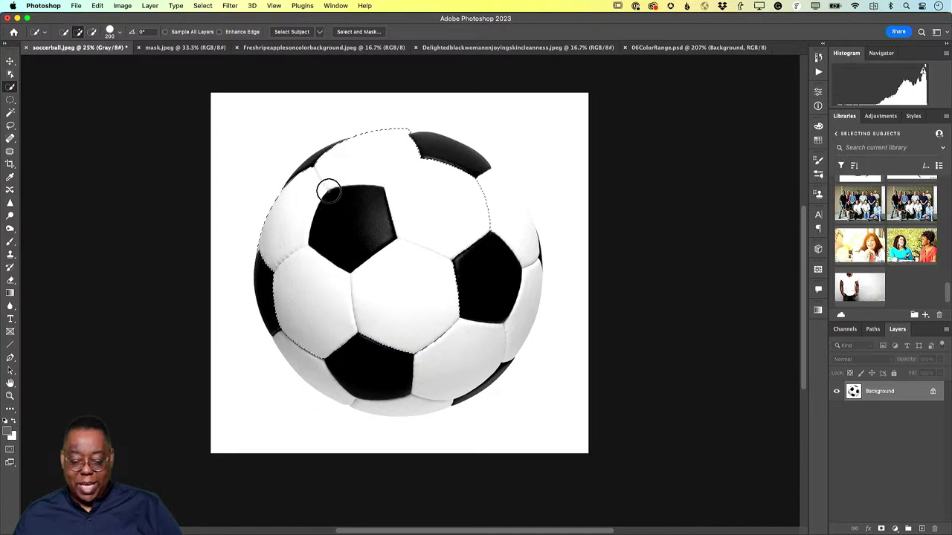
mouse_move(321, 272)
left_mouse_down()
mouse_move(322, 355)
mouse_move(367, 376)
mouse_move(446, 362)
mouse_move(510, 310)
mouse_move(489, 368)
mouse_move(492, 256)
mouse_move(512, 247)
mouse_move(530, 258)
mouse_move(435, 154)
mouse_move(385, 173)
mouse_move(324, 170)
mouse_move(285, 273)
left_mouse_up()
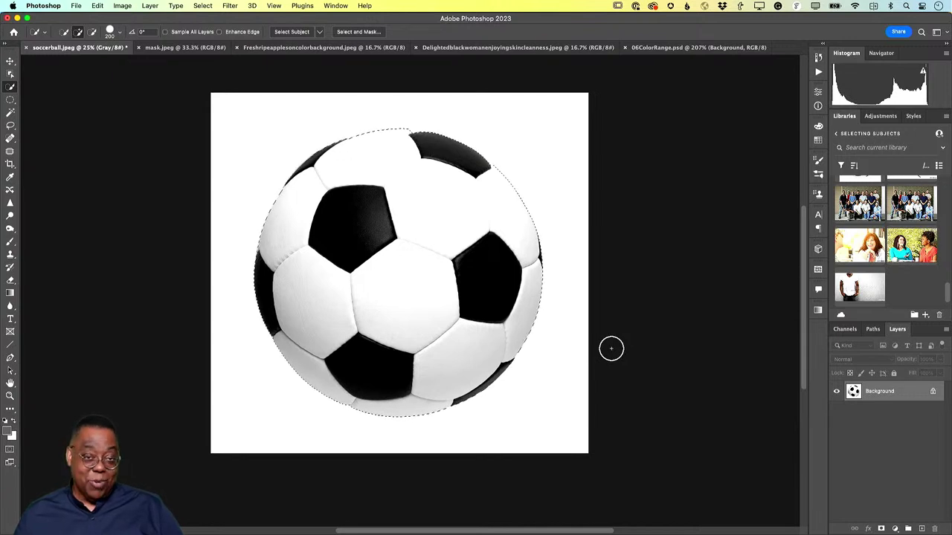
Object-select the ball by clicking it, then by a rectangle around it, deselecting each time.
key("super+d")
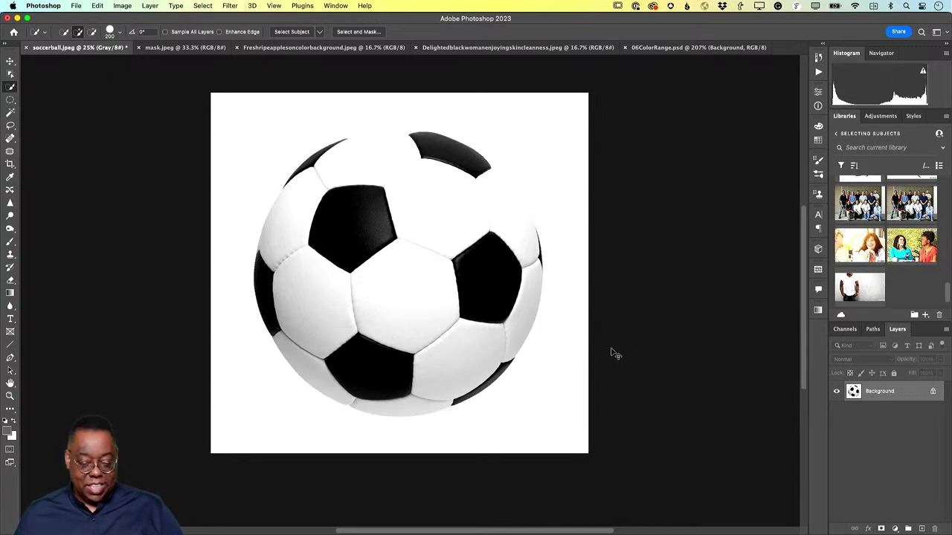
left_click(10, 74)
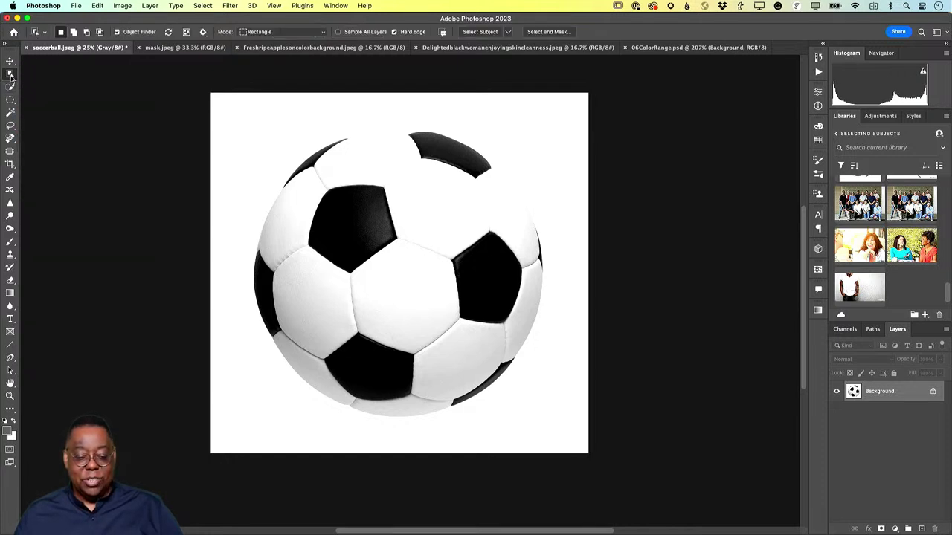
left_click(447, 297)
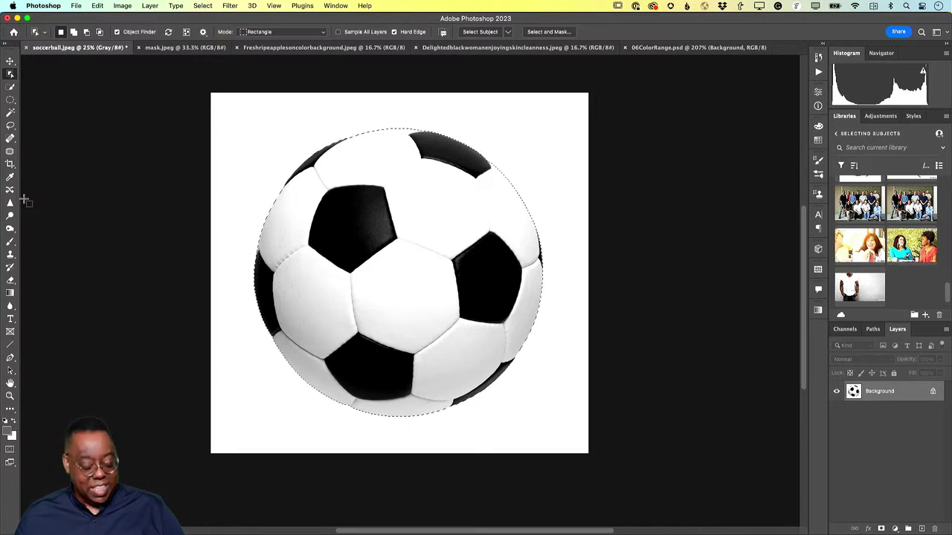
key("super+d")
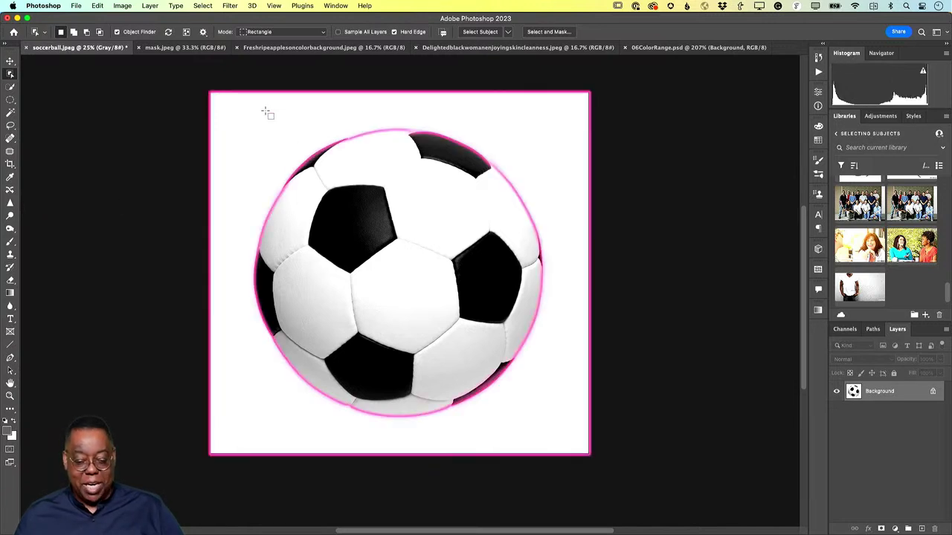
left_click_drag(241, 104, 556, 434)
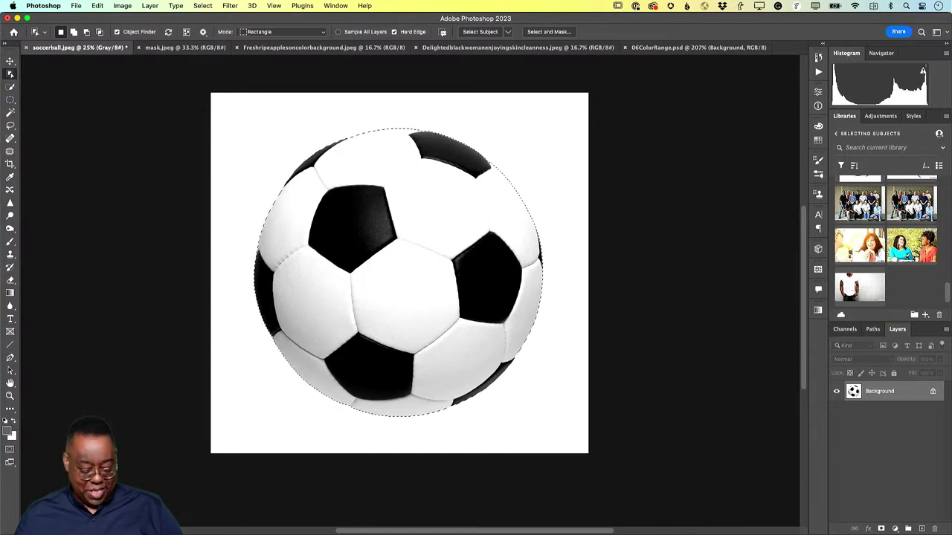
key("super+d")
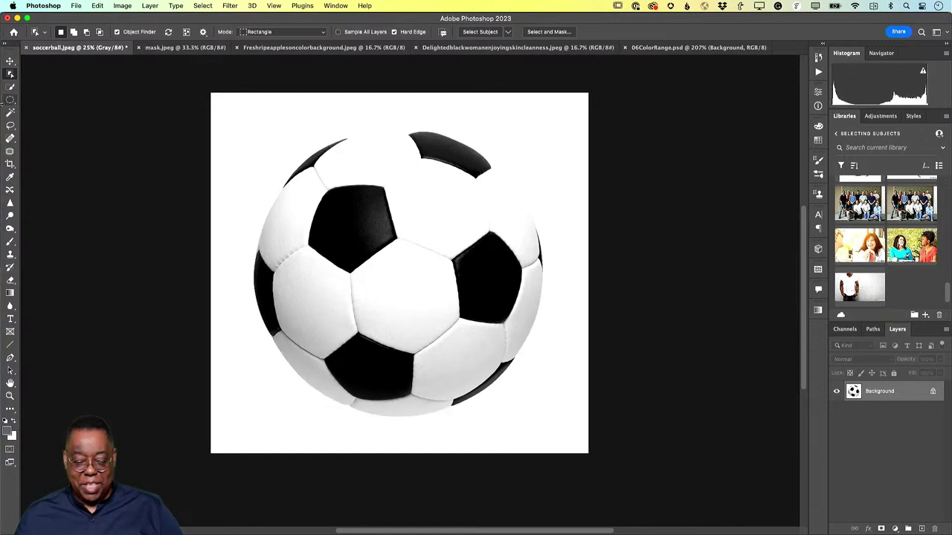
In mask.jpeg, paint a Quick Selection over the black eye mask.
left_click(169, 49)
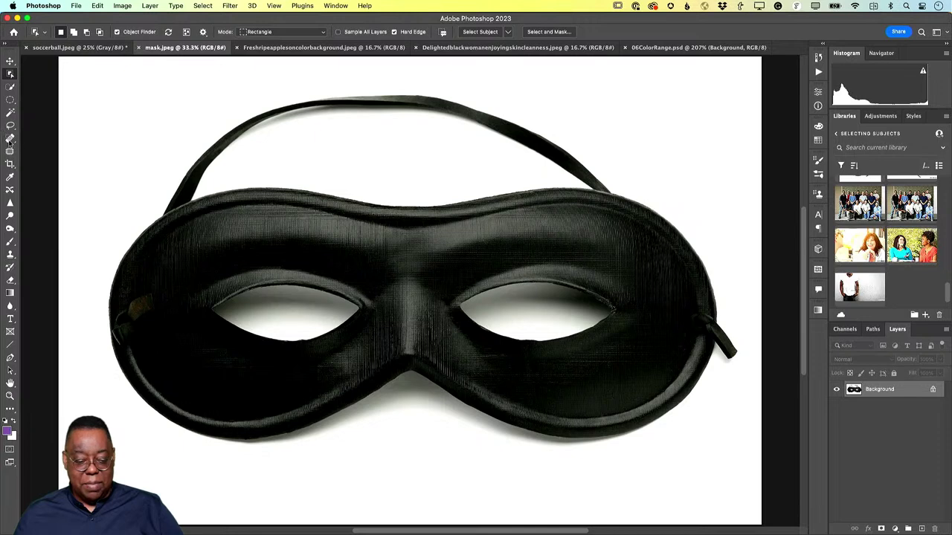
left_click(10, 87)
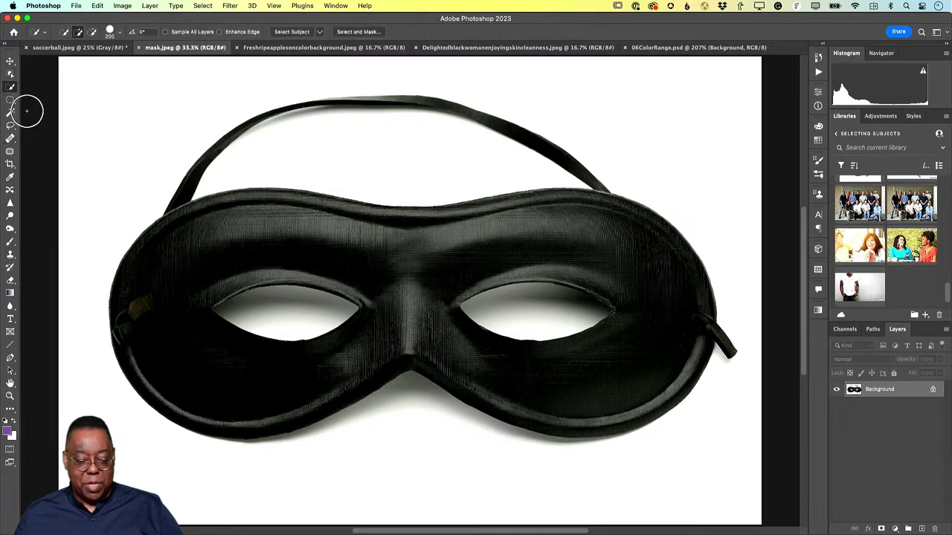
mouse_move(222, 251)
left_mouse_down()
mouse_move(286, 245)
mouse_move(369, 271)
mouse_move(381, 303)
mouse_move(418, 303)
mouse_move(433, 269)
mouse_move(425, 271)
mouse_move(546, 240)
mouse_move(591, 242)
mouse_move(619, 264)
mouse_move(634, 297)
mouse_move(601, 315)
mouse_move(533, 320)
mouse_move(575, 332)
left_mouse_up()
Subtract the eye hole from the mask selection, then bring up the green apples photo.
key("alt")
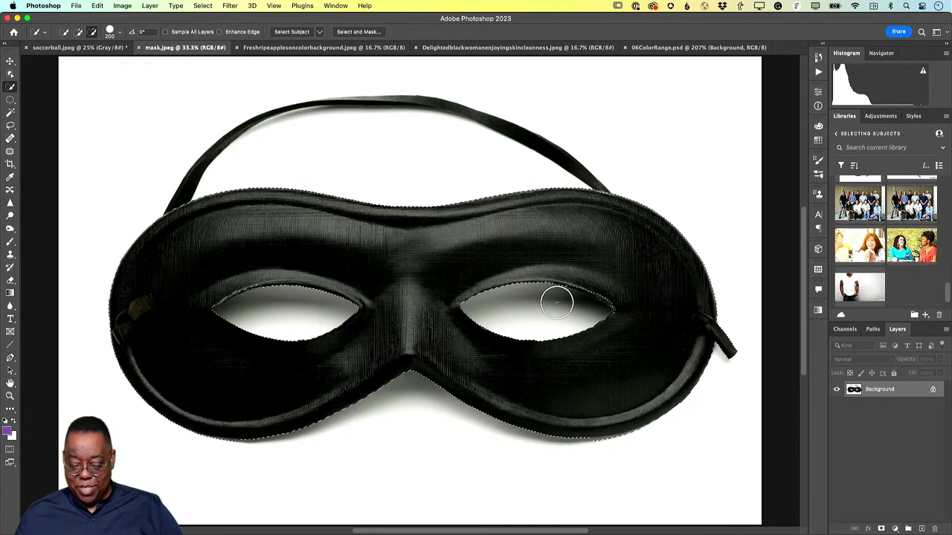
left_click_drag(587, 273, 571, 265)
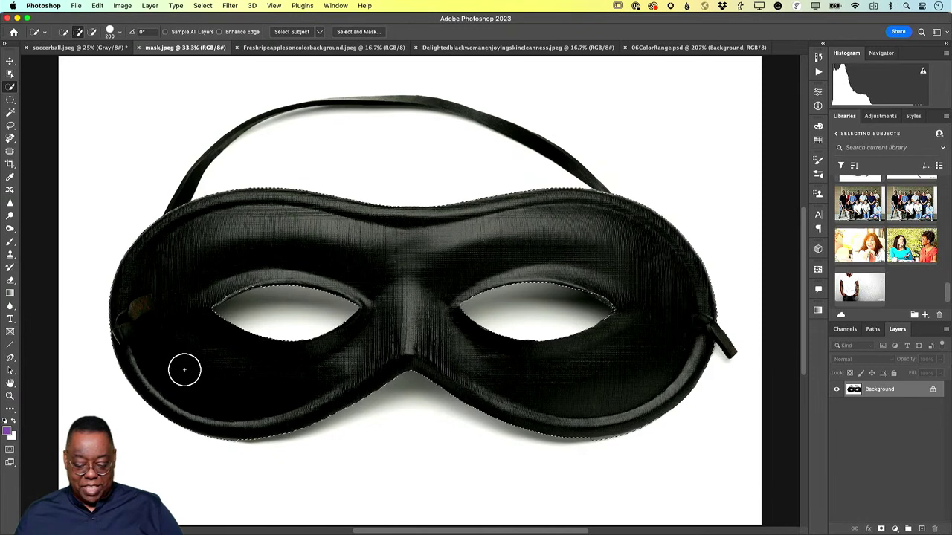
key("alt")
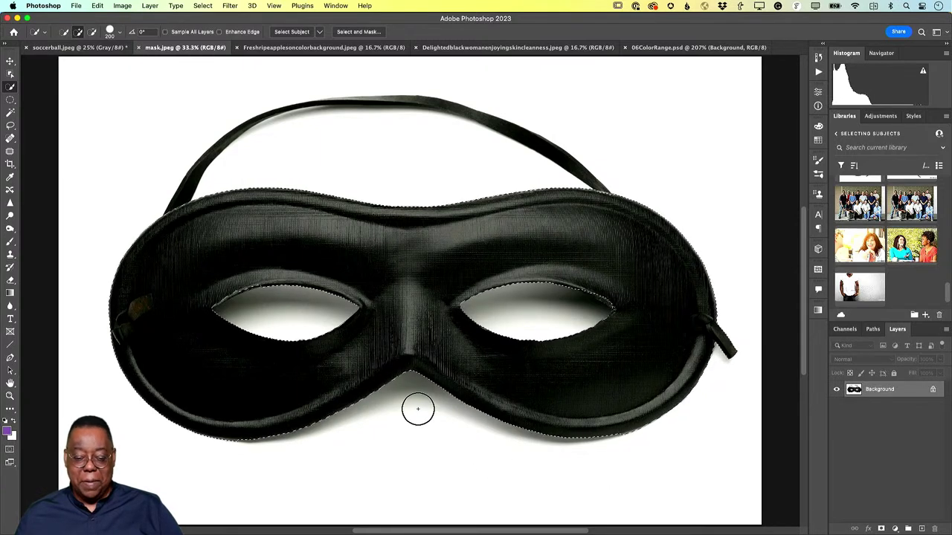
left_click(262, 48)
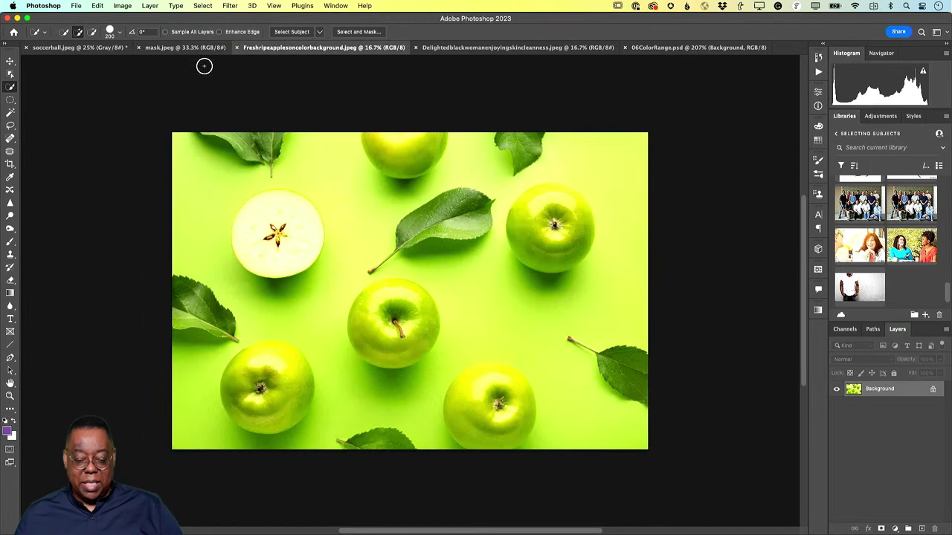
left_click(11, 74)
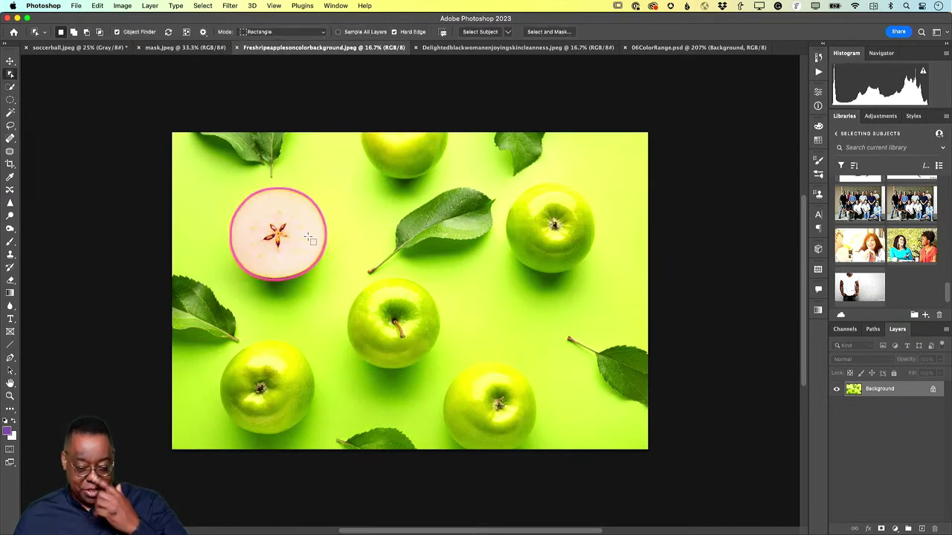
left_click(443, 225)
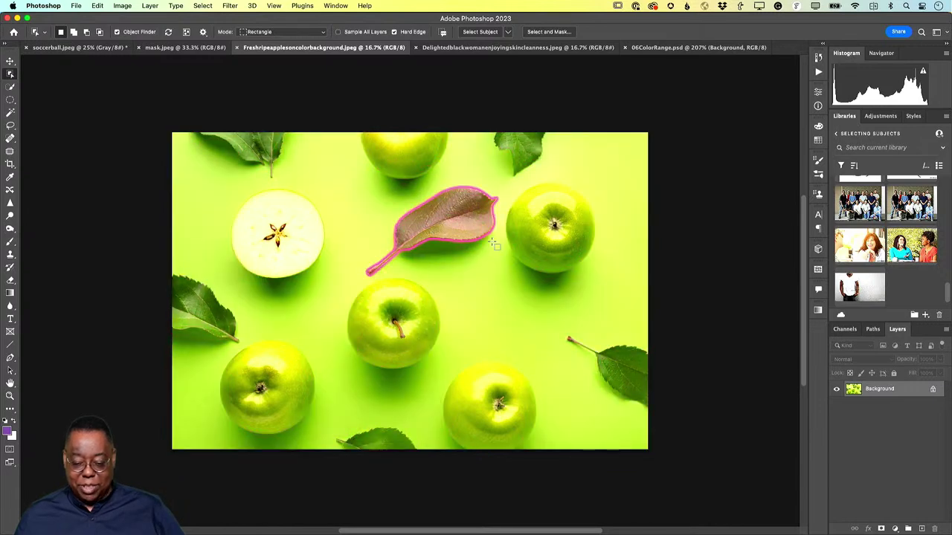
left_click(577, 231, "shift")
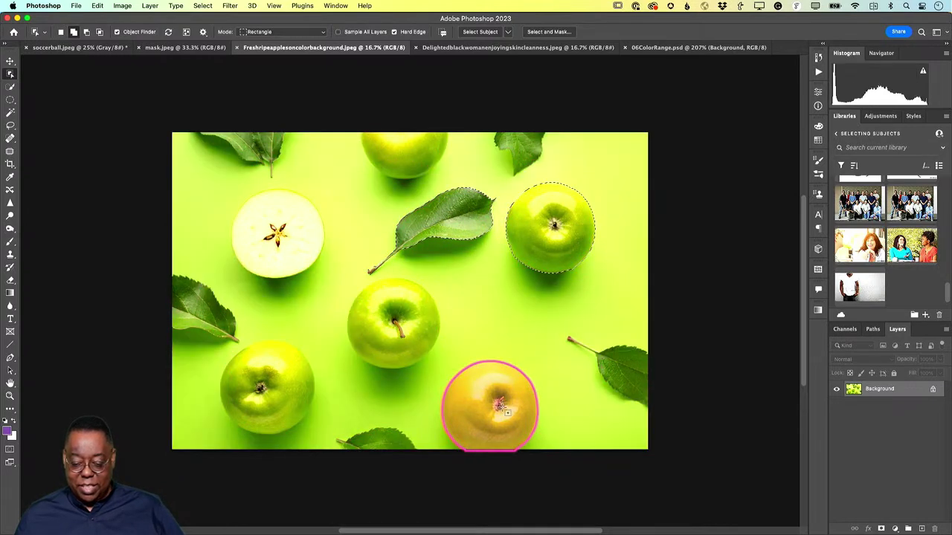
left_click(507, 414, "shift")
left_click(396, 354, "shift")
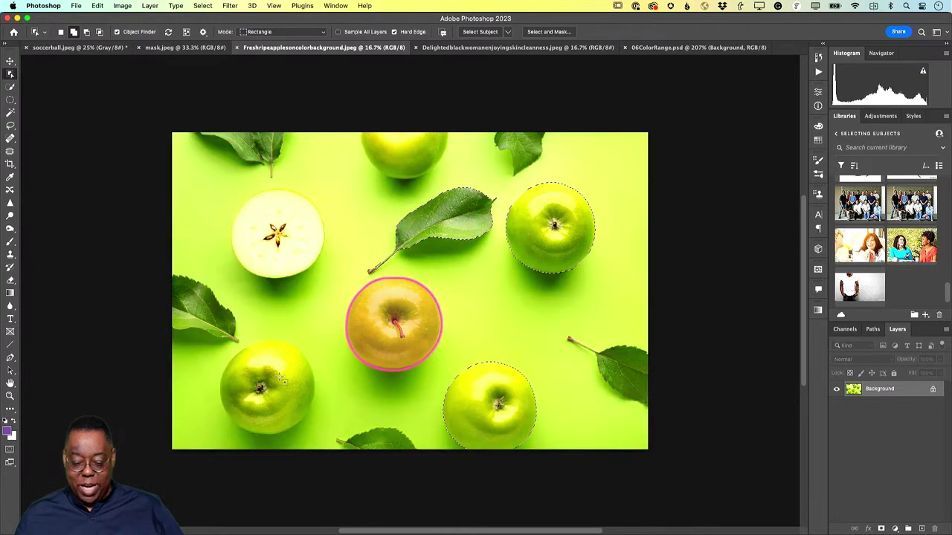
left_click(259, 392, "shift")
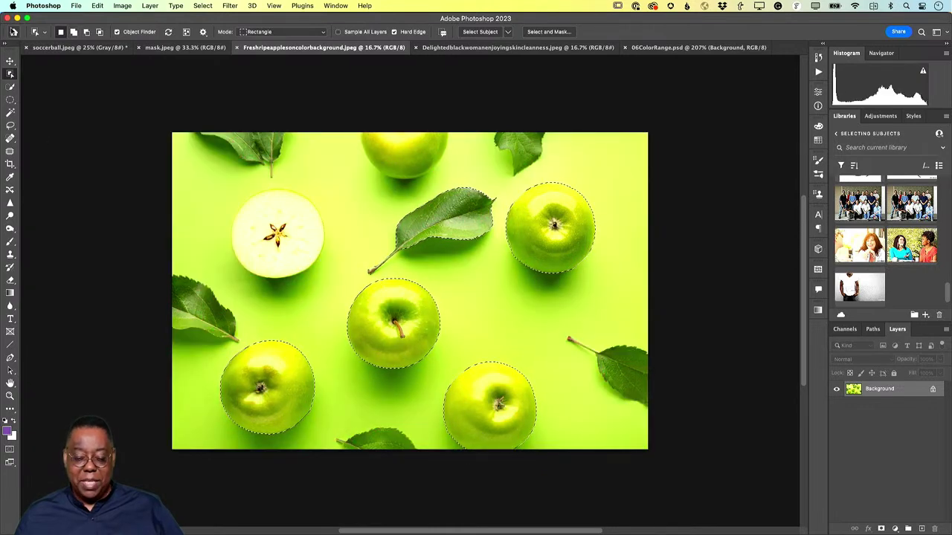
key("super+d")
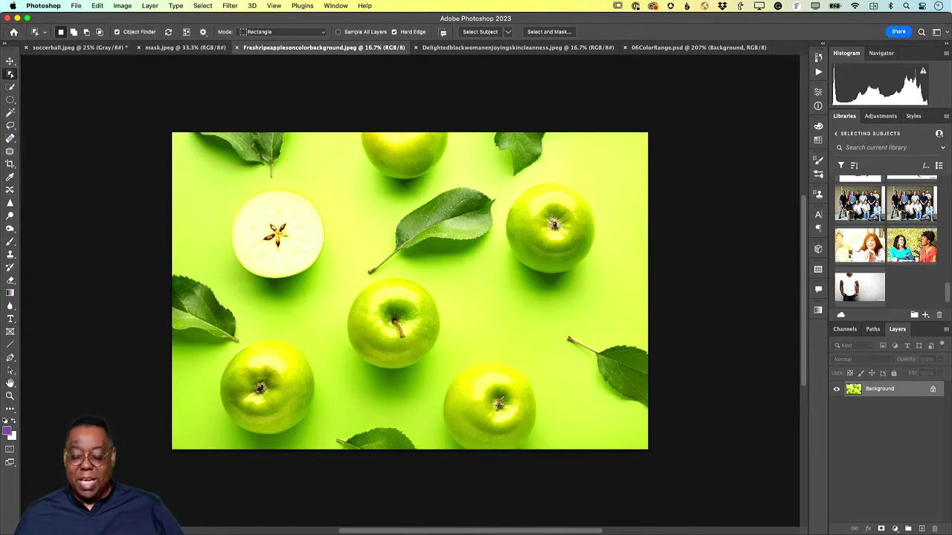
Run Mask All Objects on the apples photo's Background layer.
right_click(888, 394)
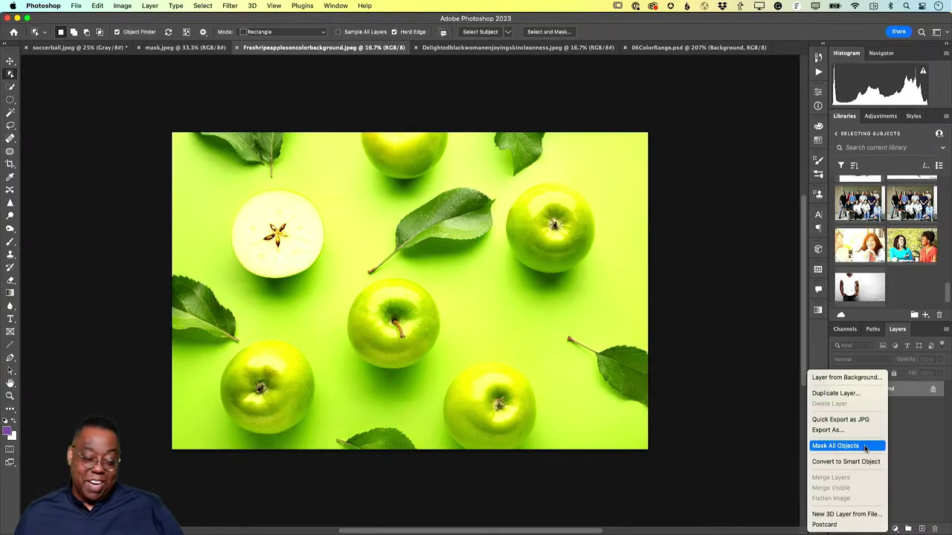
left_click(865, 446)
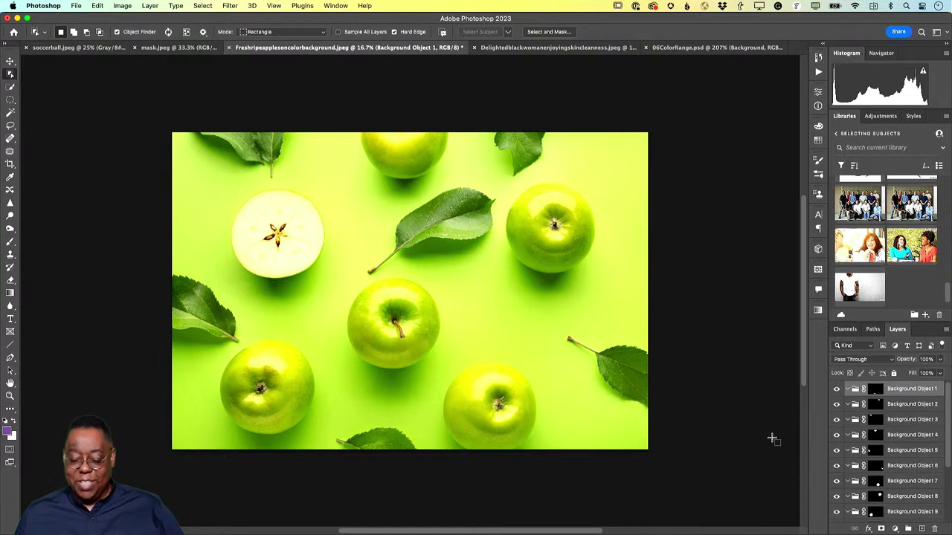
scroll(905, 459, "down", 3)
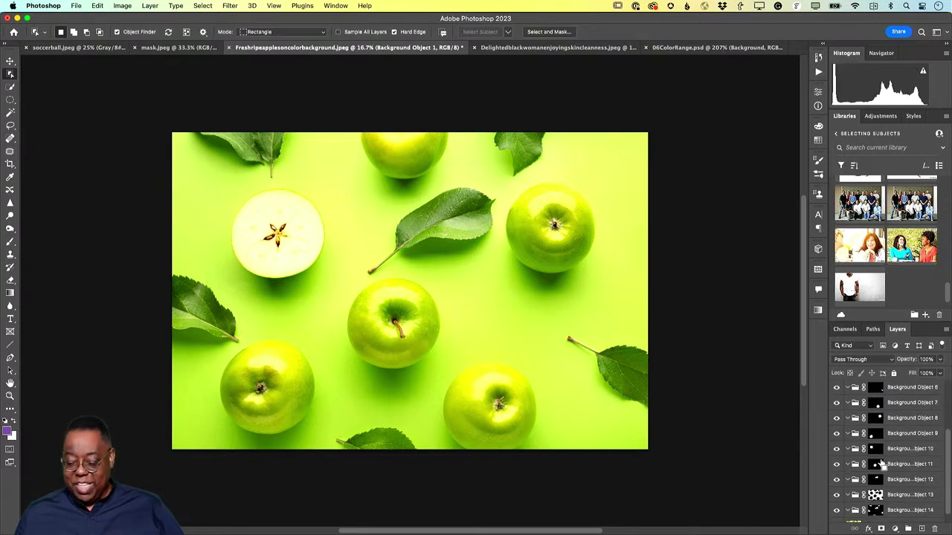
Preview the centre, sliced, top-right and bottom apple masks as selections, then deselect.
left_click(879, 449, "super")
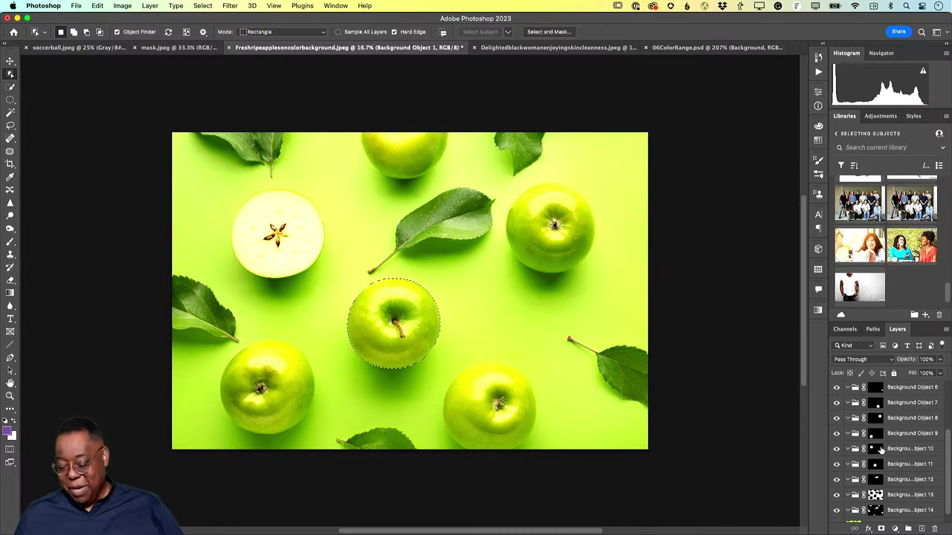
left_click(879, 434, "super")
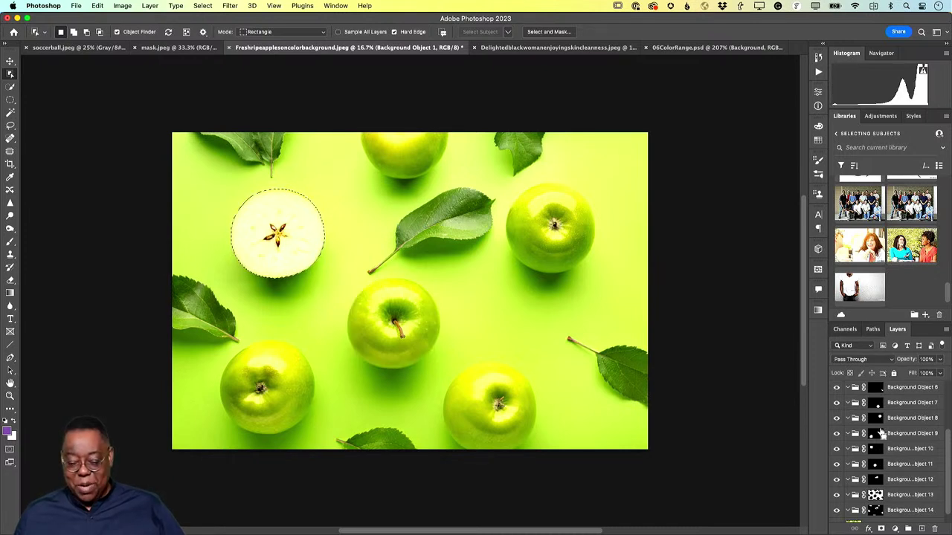
left_click(878, 419, "super")
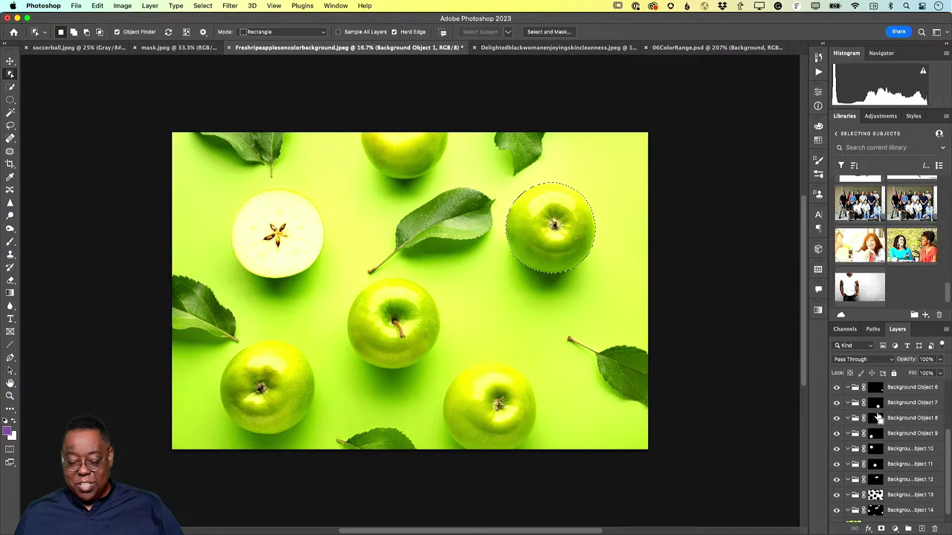
left_click(878, 403, "super")
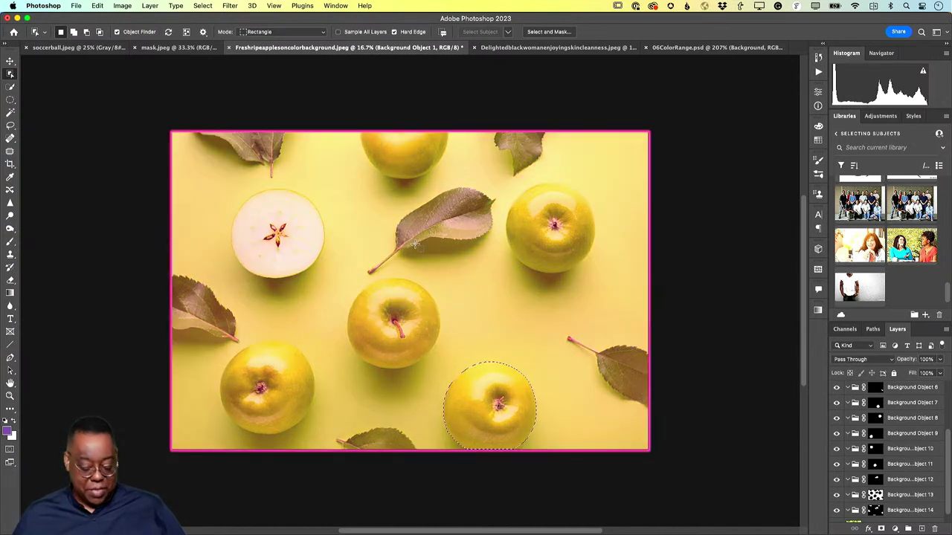
key("super+d")
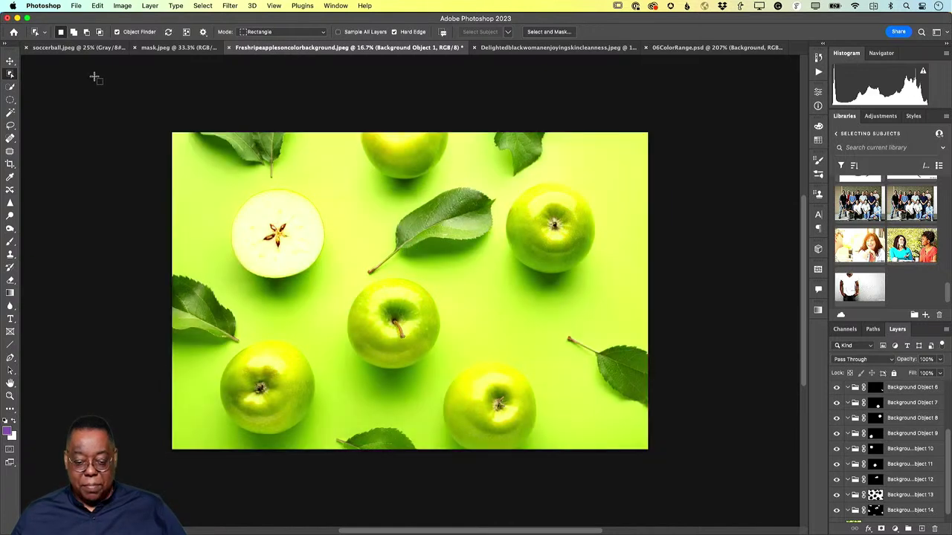
Select the smiling woman with an Object Selection rectangle, deselect, and switch to 06ColorRange.psd.
left_click(11, 61)
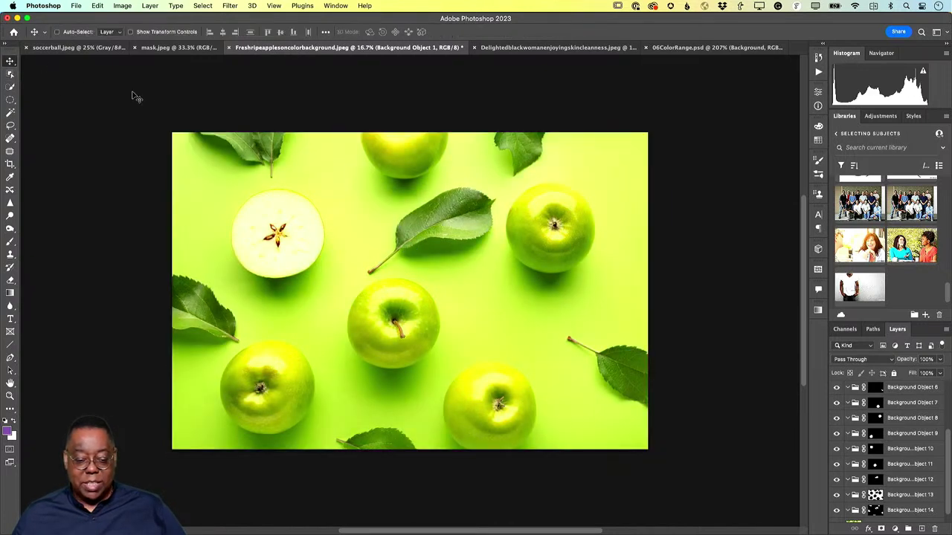
left_click(503, 50)
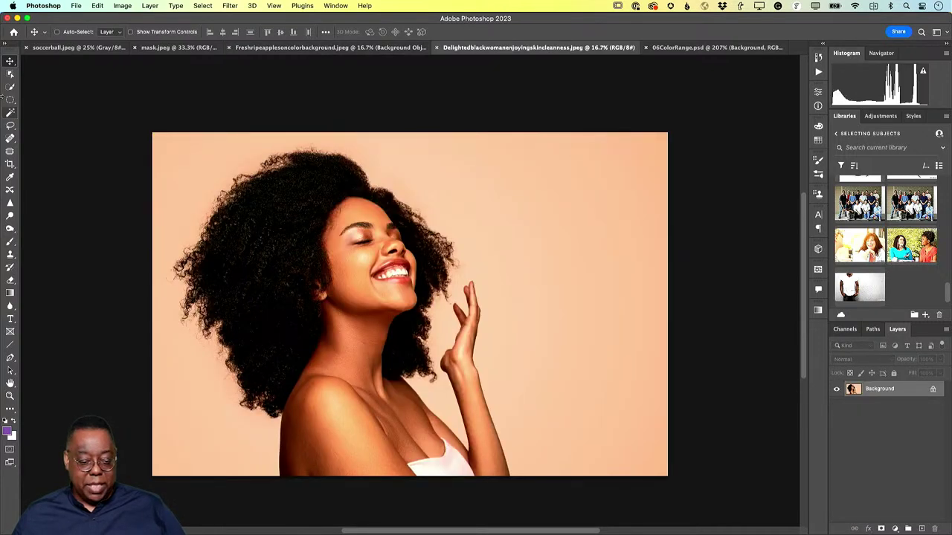
left_click(10, 75)
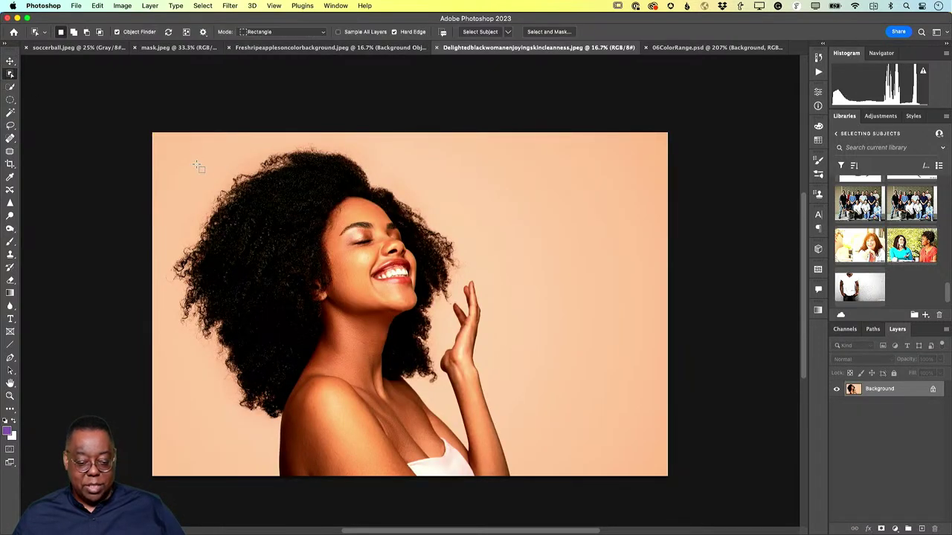
left_click_drag(155, 137, 522, 528)
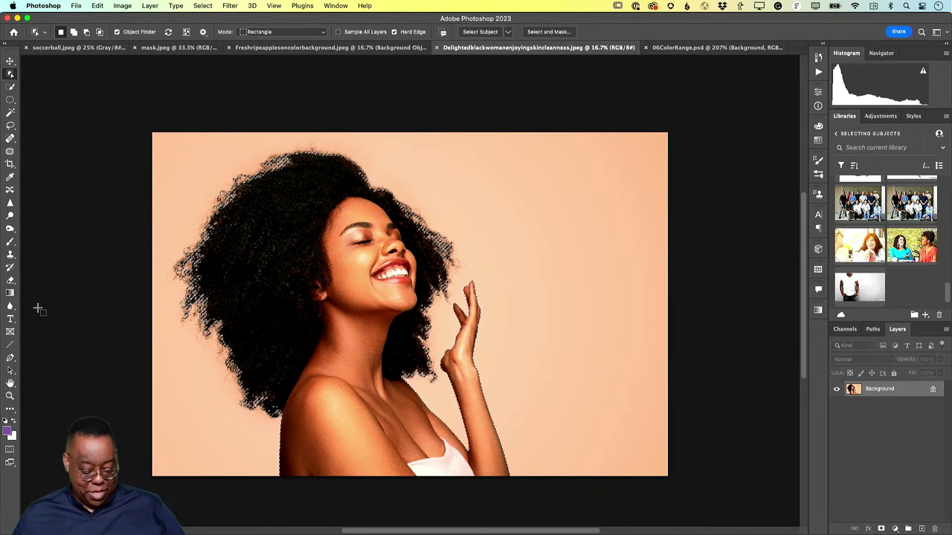
key("super+d")
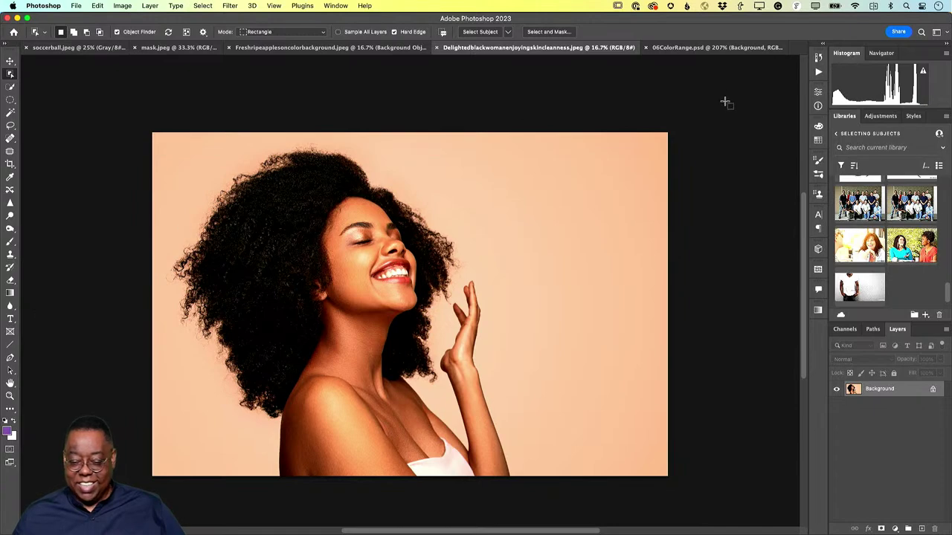
left_click(699, 49)
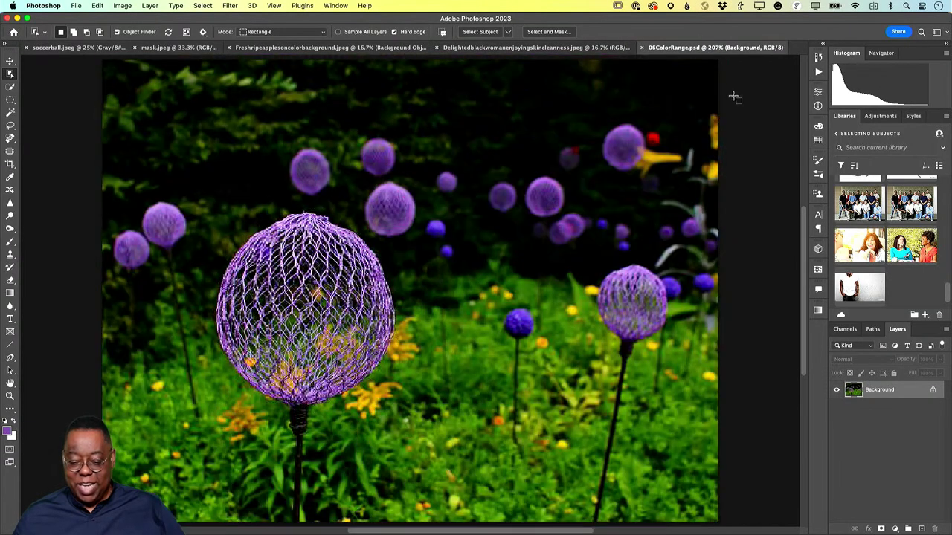
With the Move tool active, open Select > Color Range on 06ColorRange.psd.
left_click(9, 60)
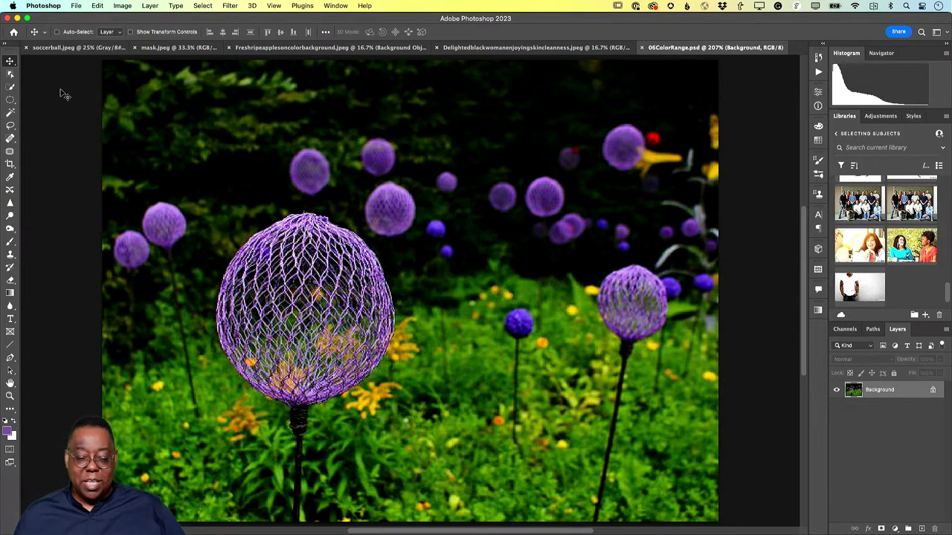
left_click(207, 6)
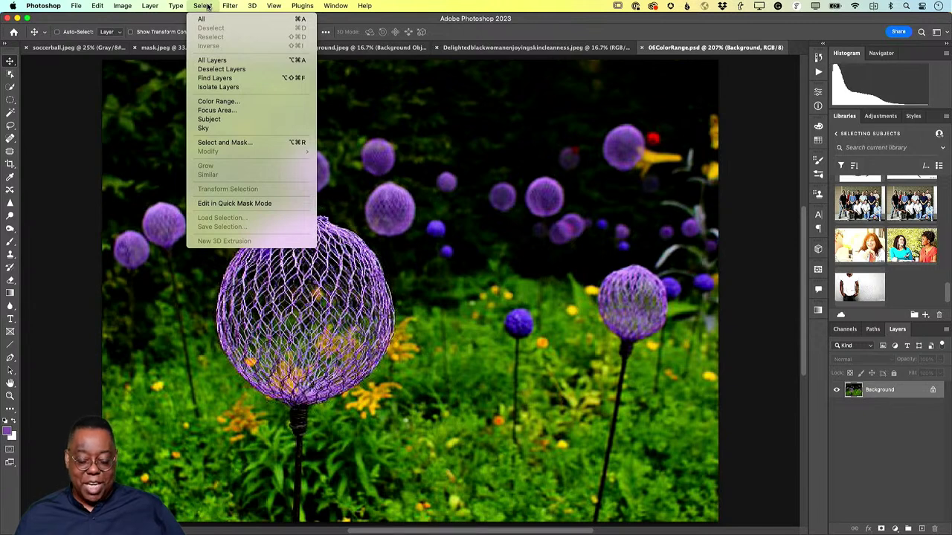
left_click(220, 101)
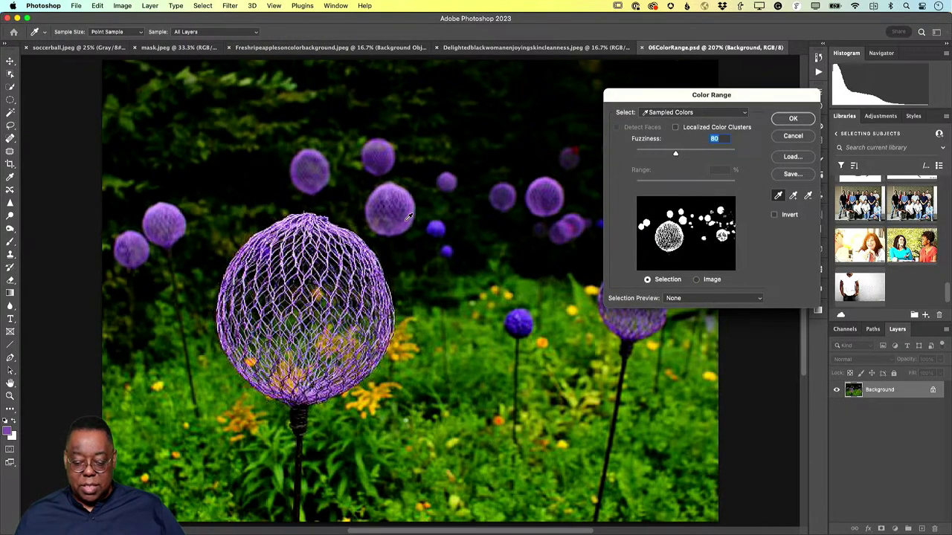
Sample the purple and blue flower heads with the Color Range eyedropper.
left_click(437, 222)
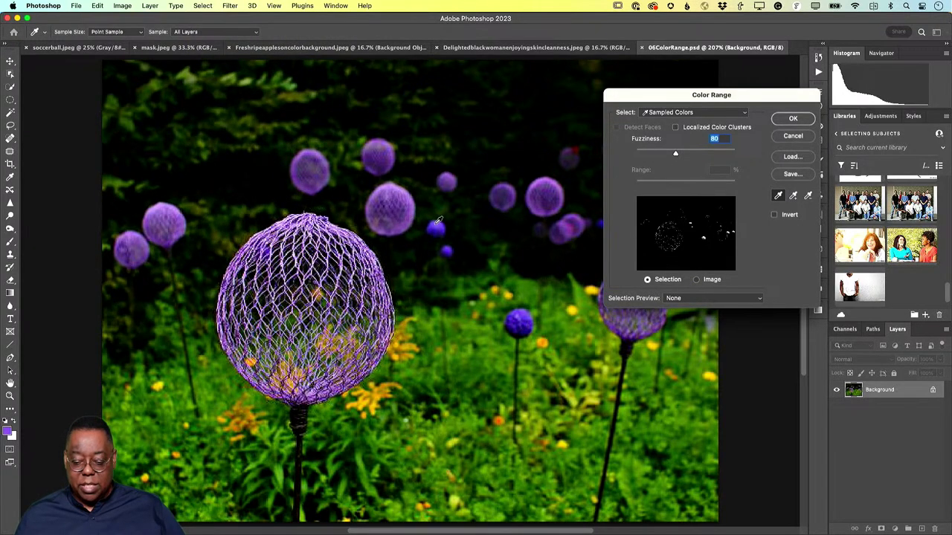
left_click(398, 195)
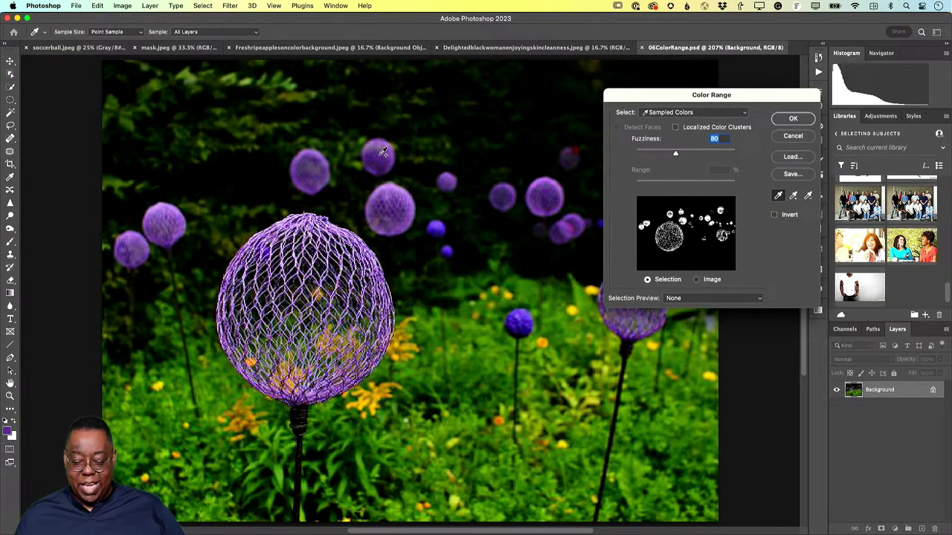
left_click(322, 168)
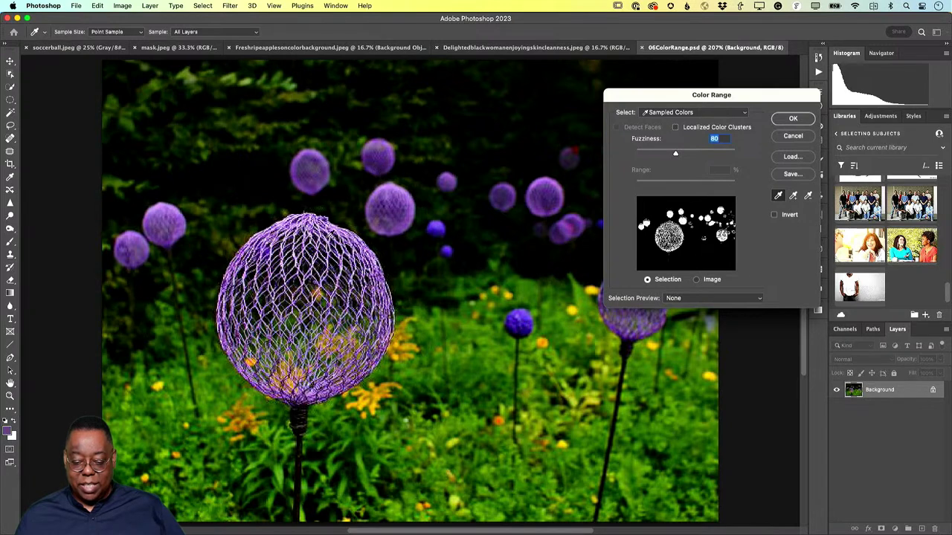
left_click(518, 325)
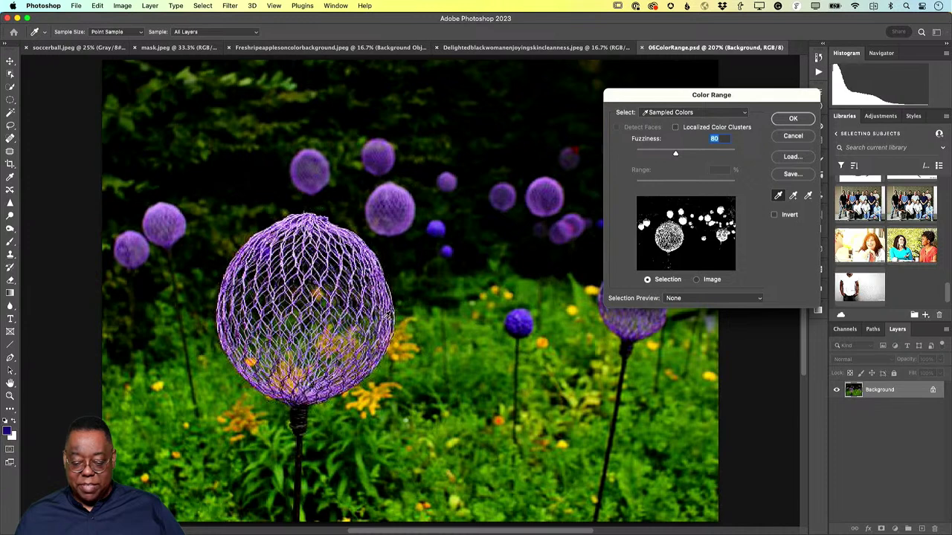
left_click(178, 217)
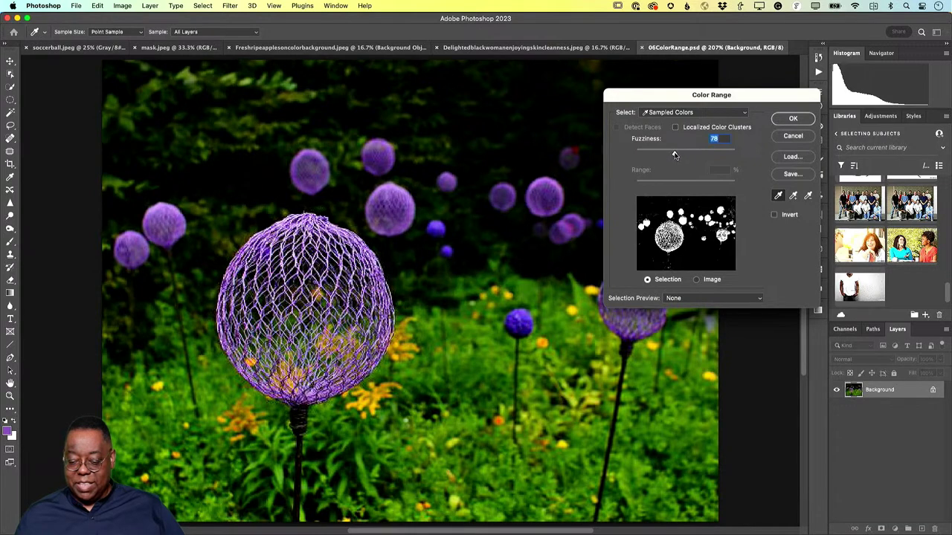
Settle Fuzziness at 45 using a Grayscale preview, reset preview to None, and confirm.
mouse_move(672, 155)
left_mouse_down()
mouse_move(662, 155)
mouse_move(689, 155)
mouse_move(665, 154)
left_mouse_up()
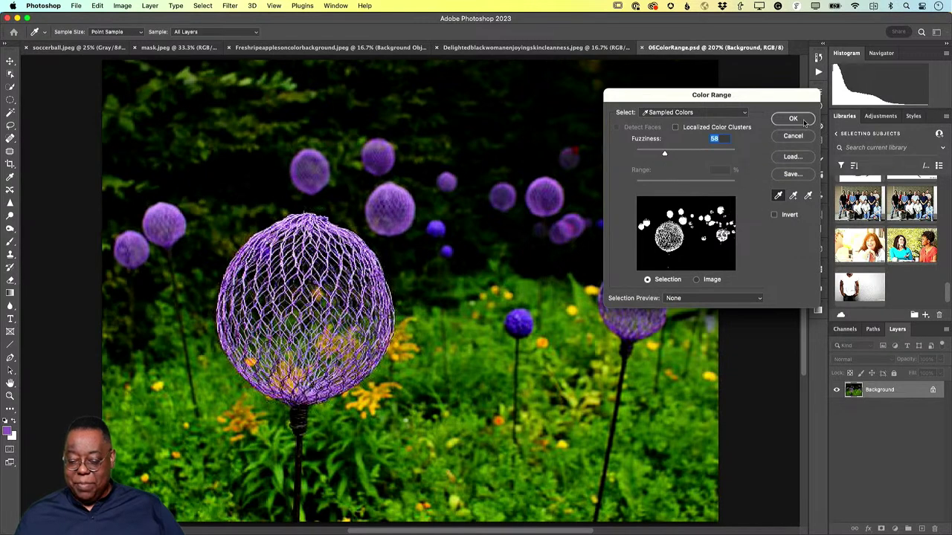
left_click_drag(665, 155, 670, 155)
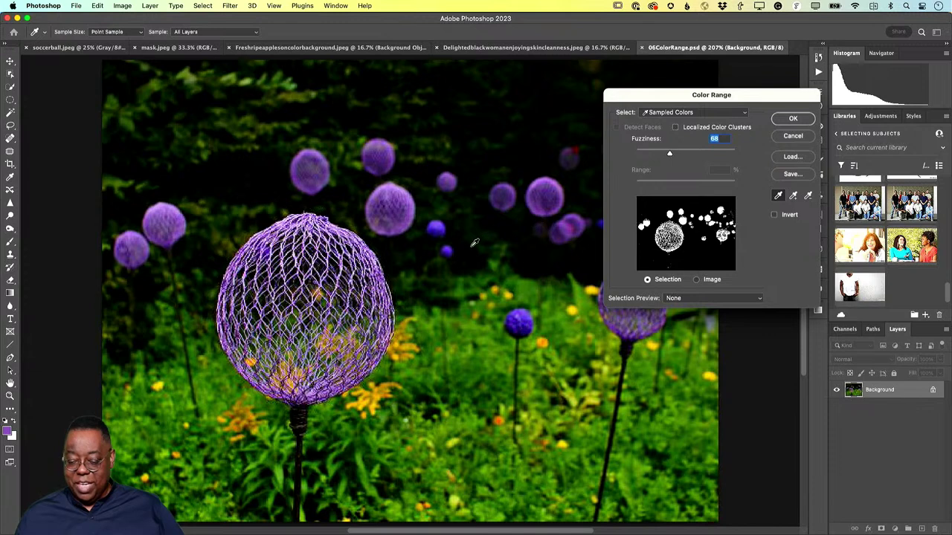
left_click(711, 298)
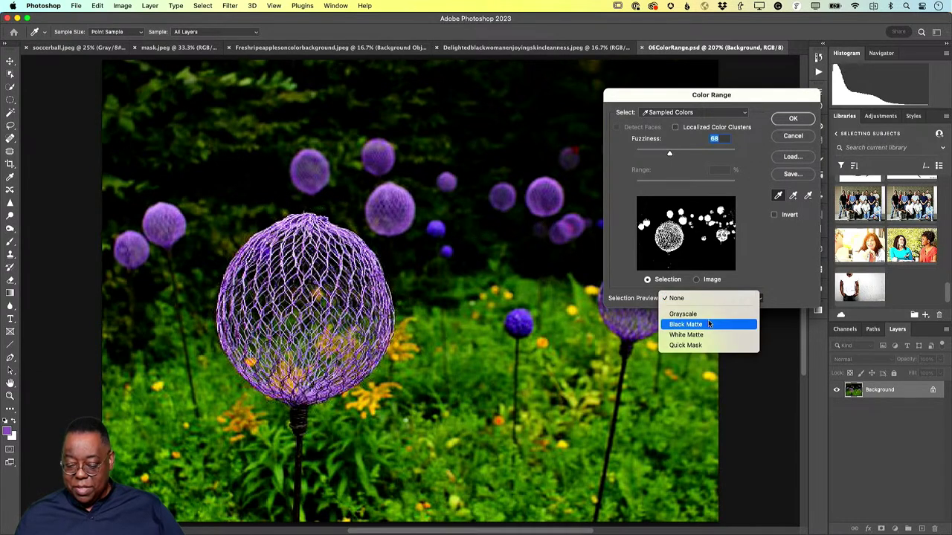
left_click(709, 314)
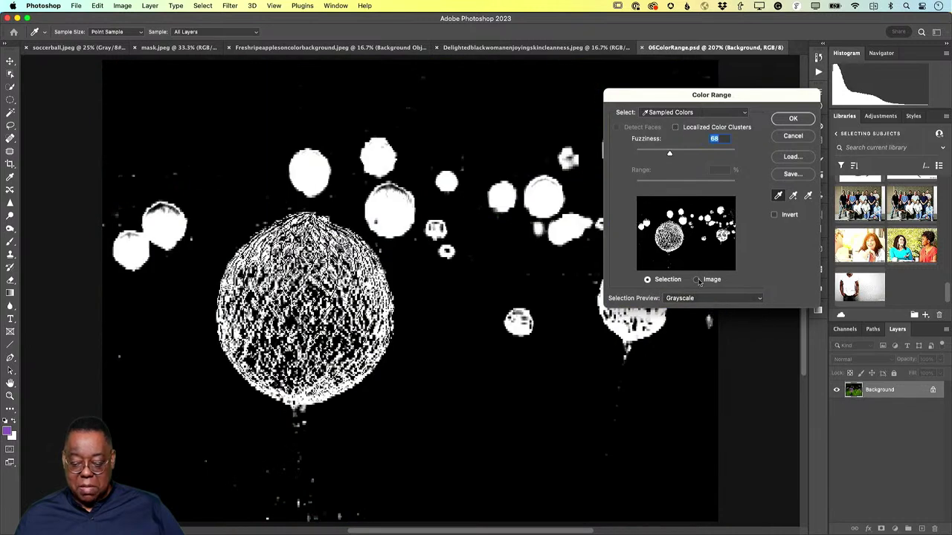
left_click_drag(669, 154, 658, 155)
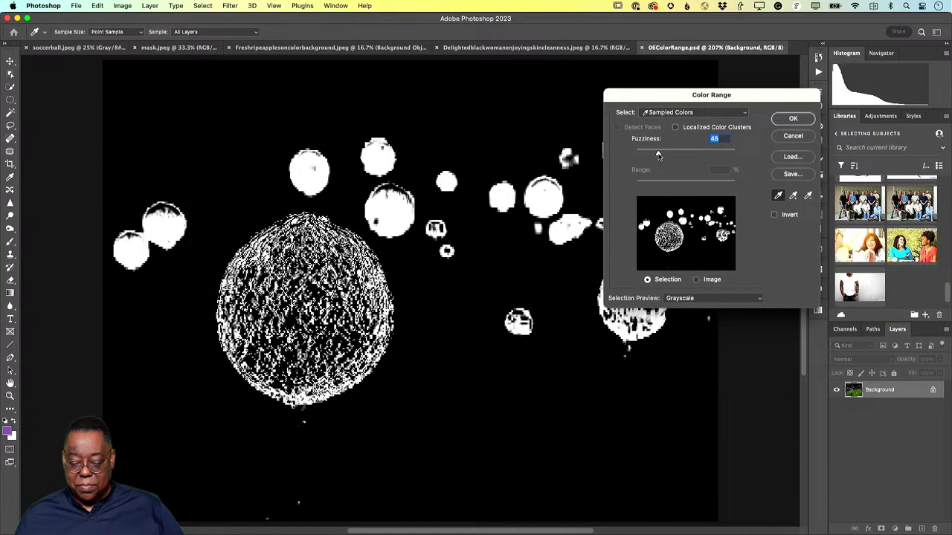
left_click(703, 298)
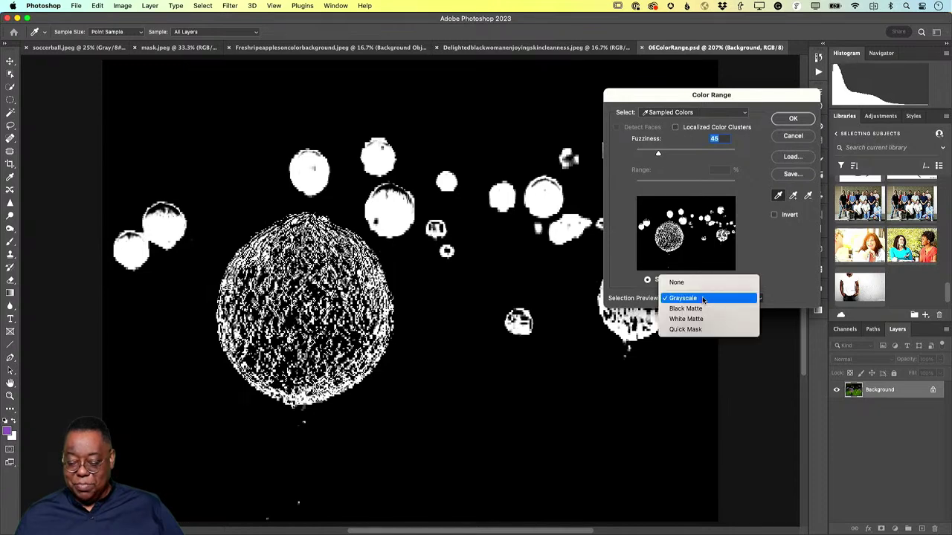
left_click(705, 284)
left_click(793, 118)
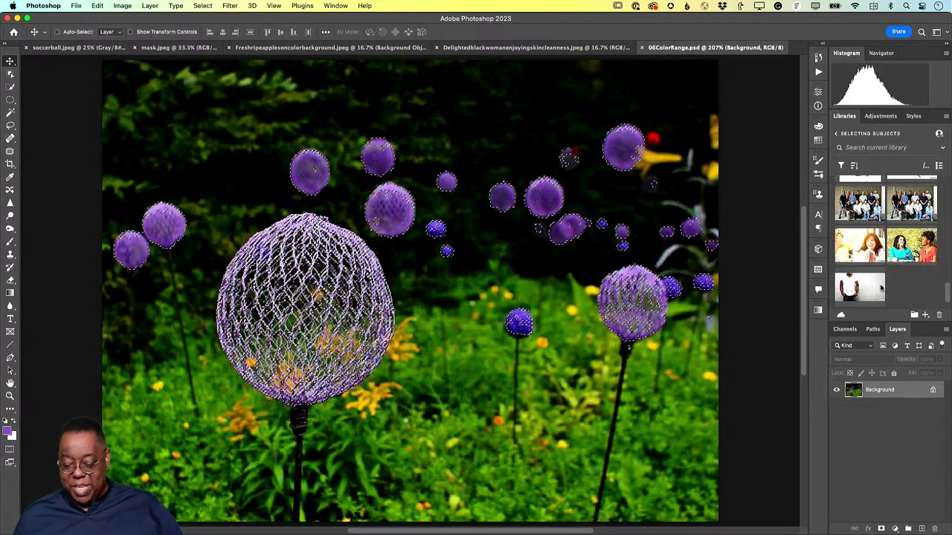
Add a Hue/Saturation layer at Hue +74 to turn the alliums pink, then collapse Properties.
left_click(895, 529)
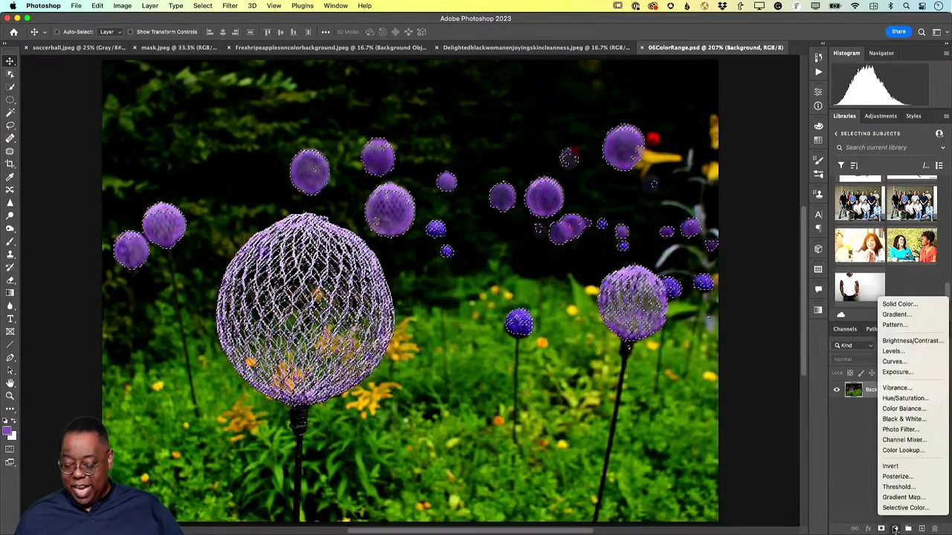
left_click(909, 399)
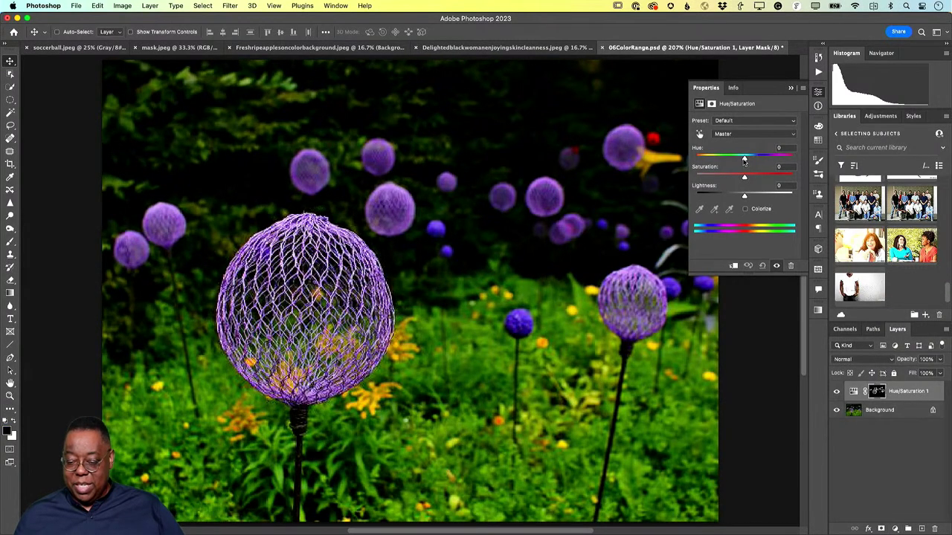
left_click_drag(744, 160, 772, 162)
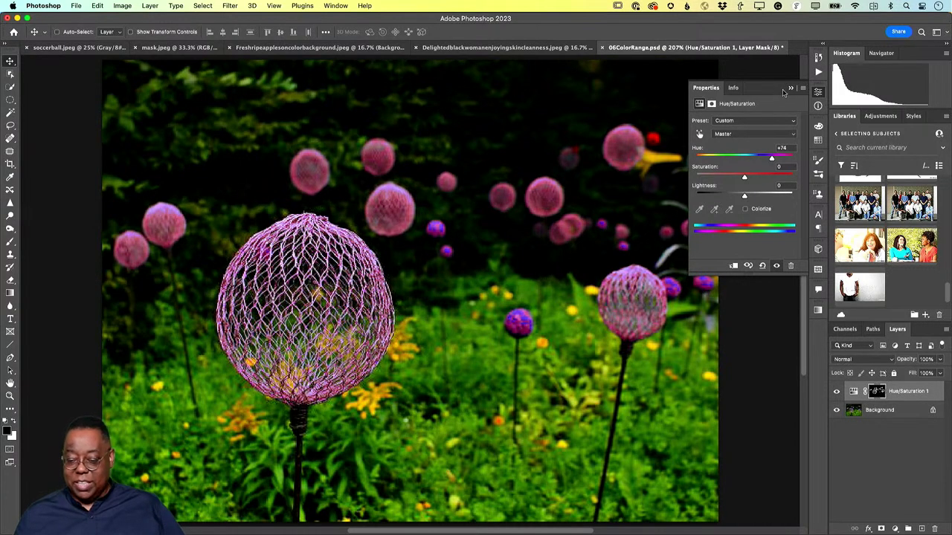
left_click(792, 90)
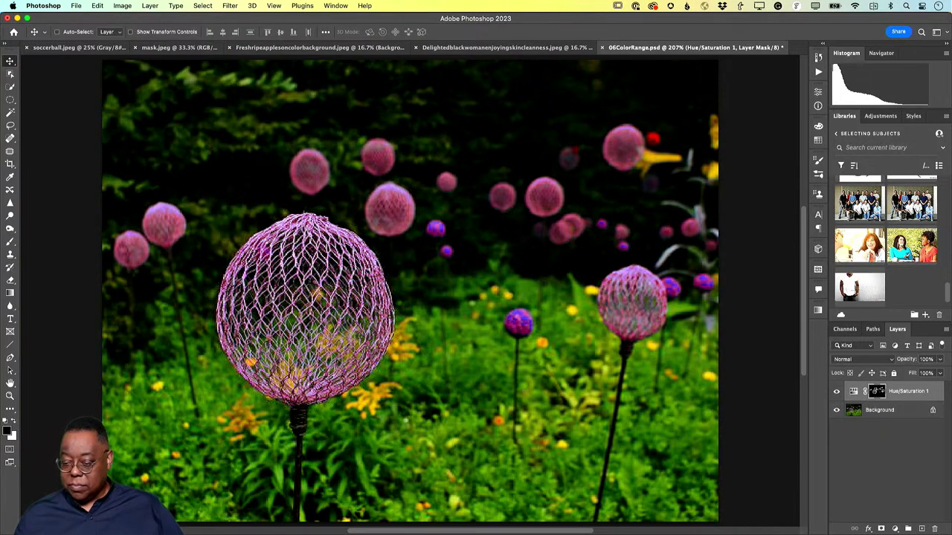
scroll(901, 246, "up", 10)
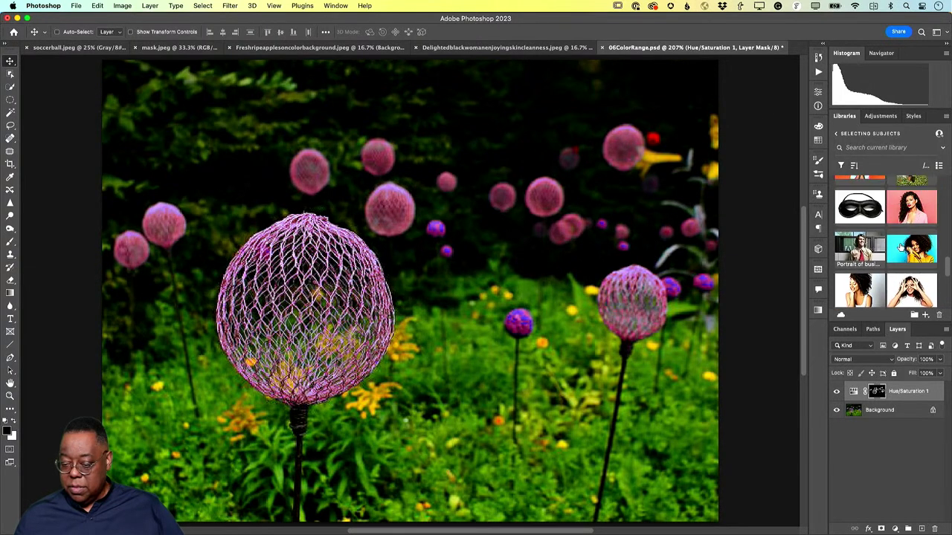
scroll(901, 247, "up", 10)
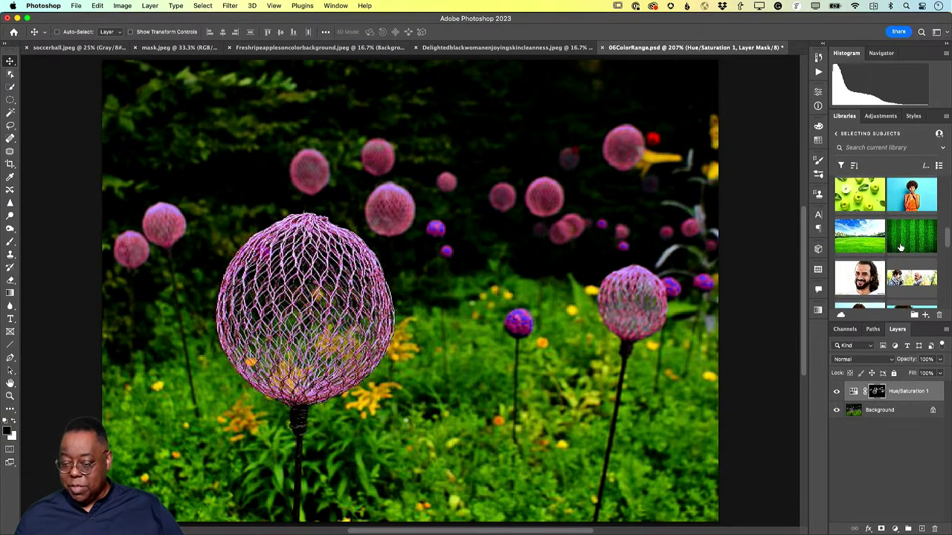
scroll(901, 246, "up", 10)
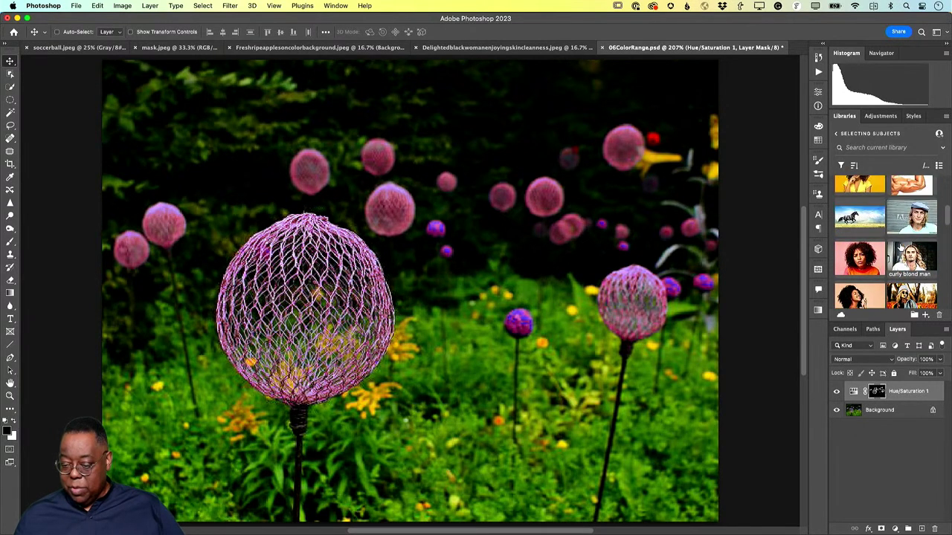
scroll(901, 247, "up", 10)
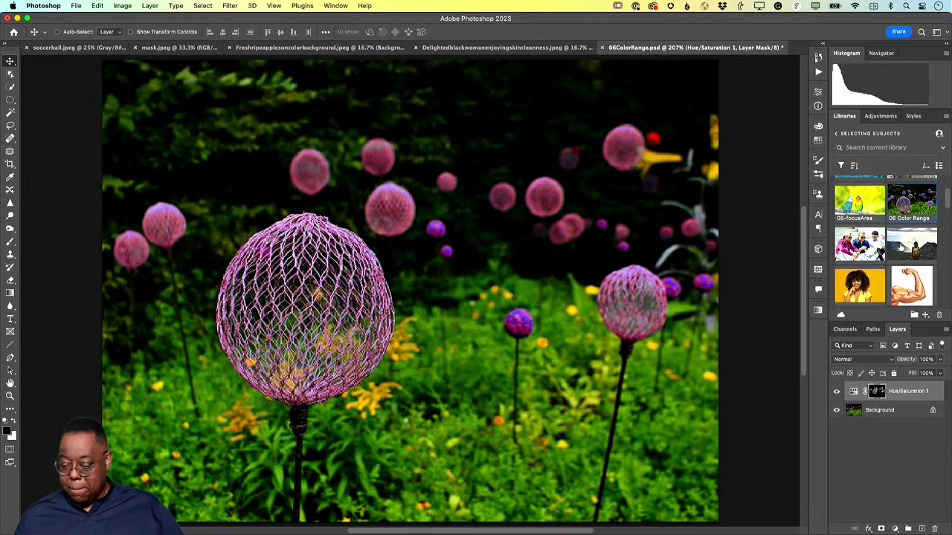
scroll(901, 247, "up", 3)
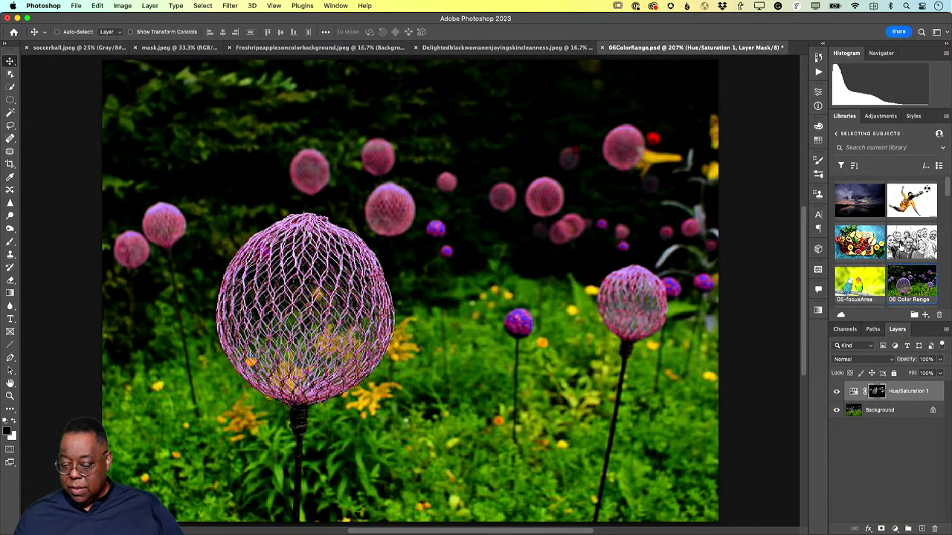
scroll(899, 248, "down", 10)
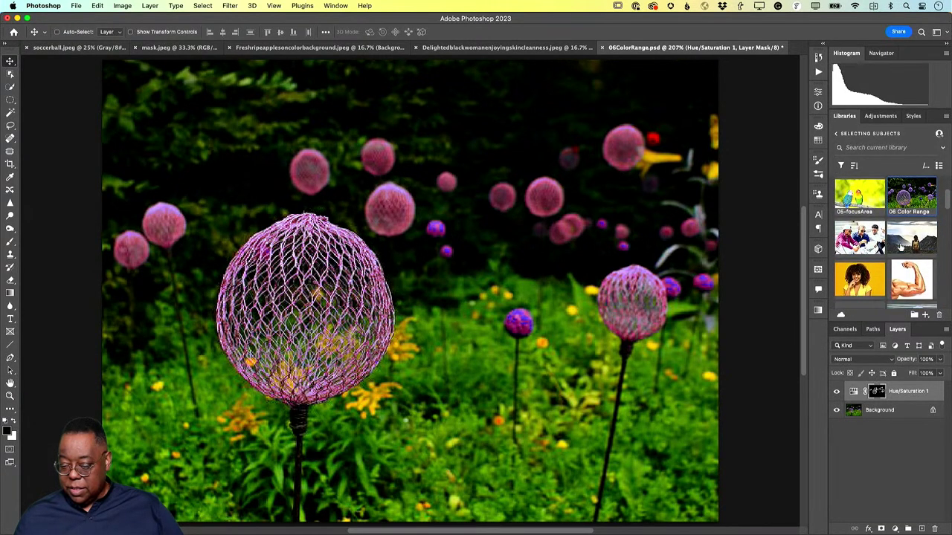
scroll(901, 247, "down", 8)
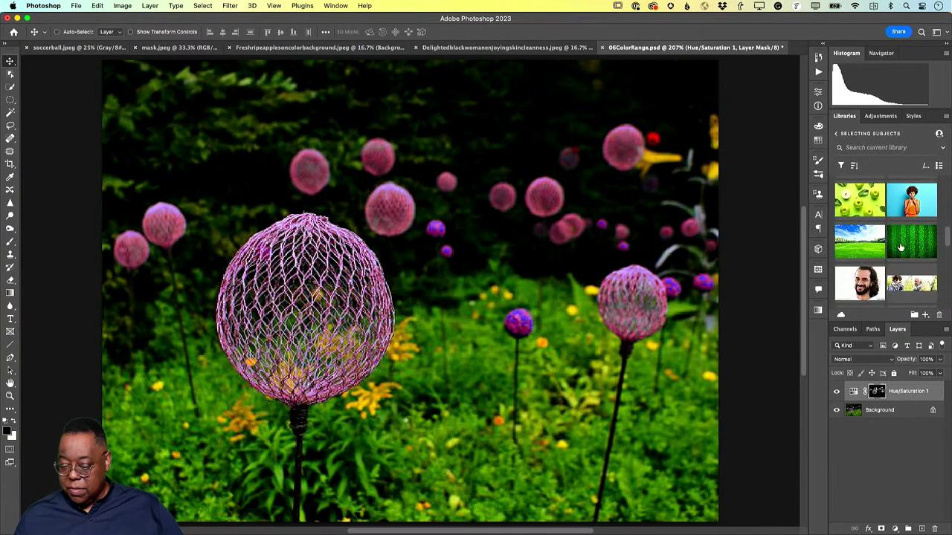
scroll(901, 247, "down", 10)
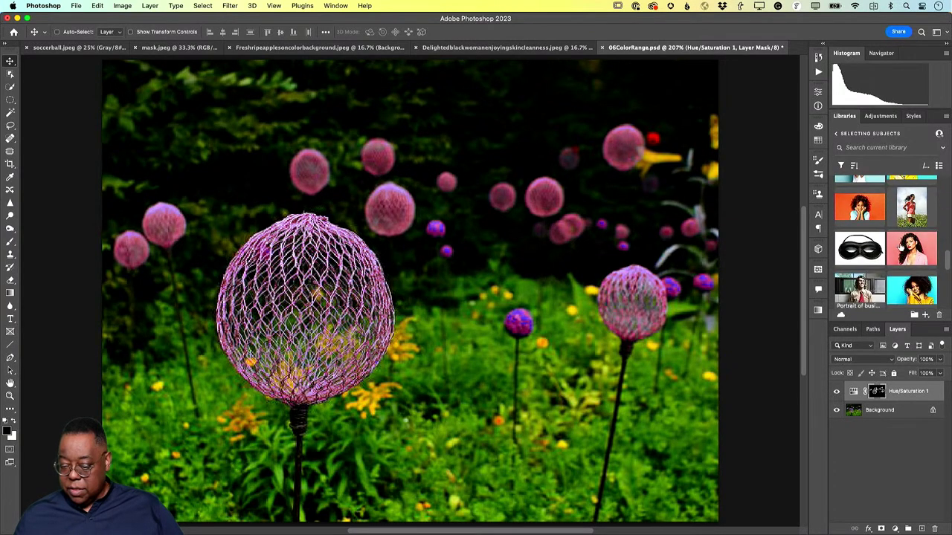
scroll(900, 247, "down", 4)
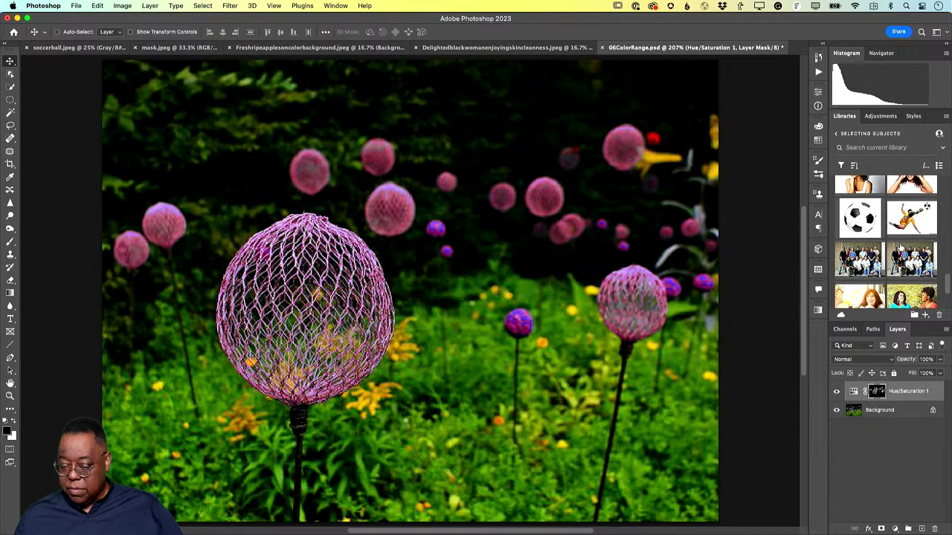
Open SoccerPlayerinAction.jpeg, run Select > Subject on the player, then deselect.
double_click(911, 217)
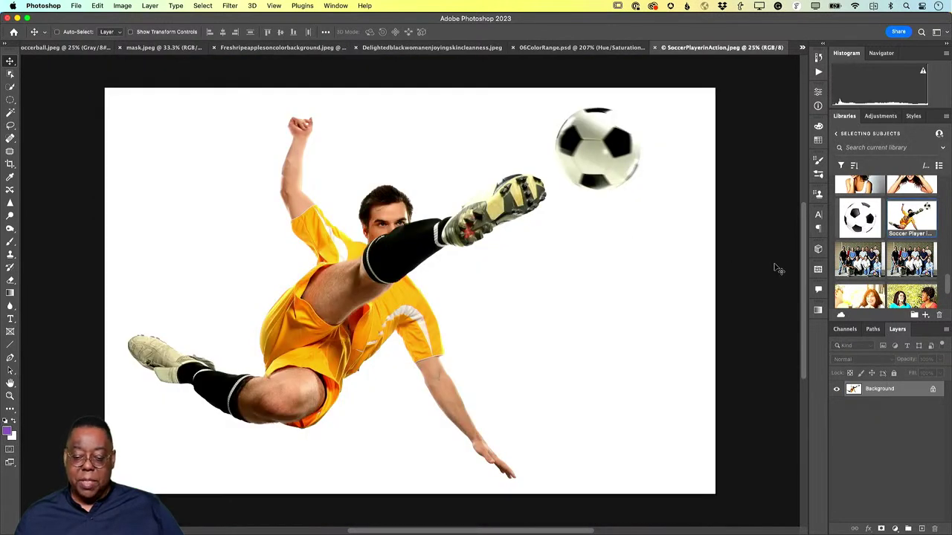
left_click(203, 5)
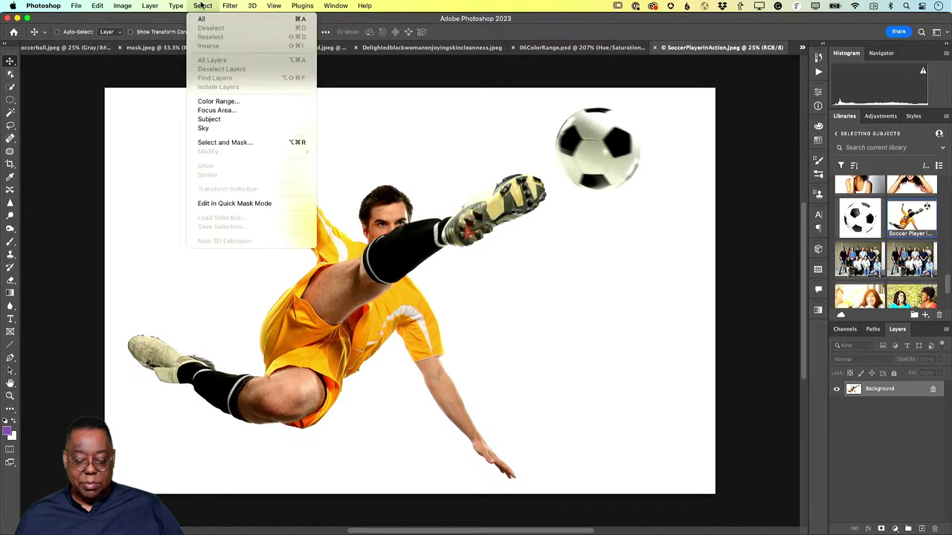
left_click(223, 120)
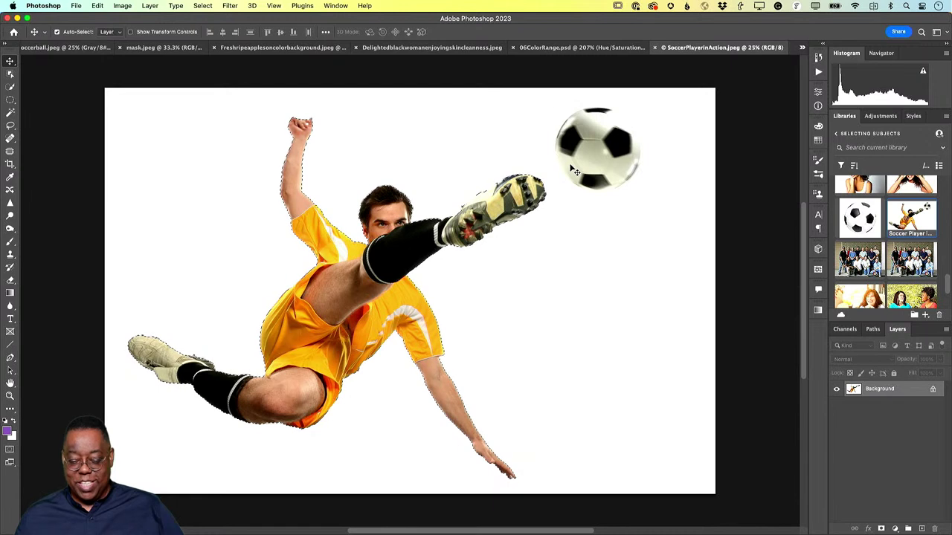
key("super+d")
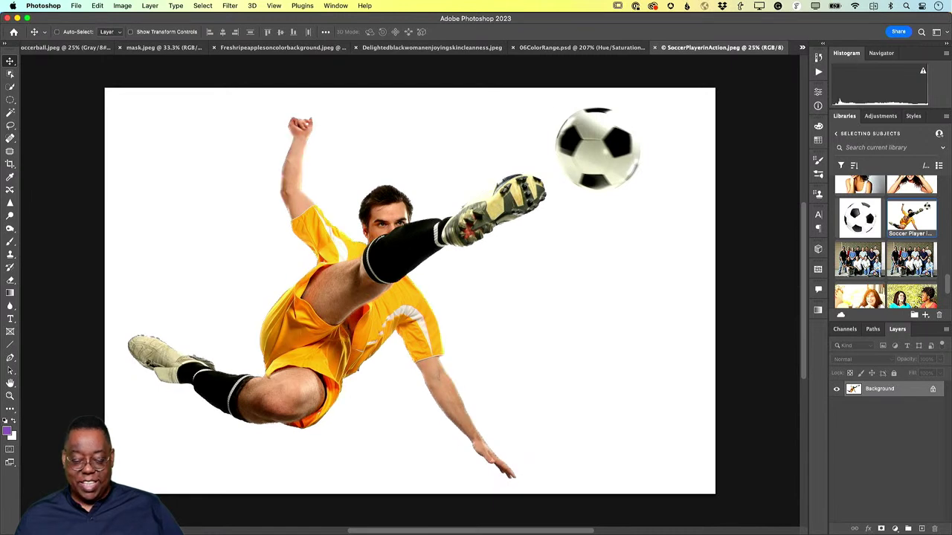
left_click(10, 86)
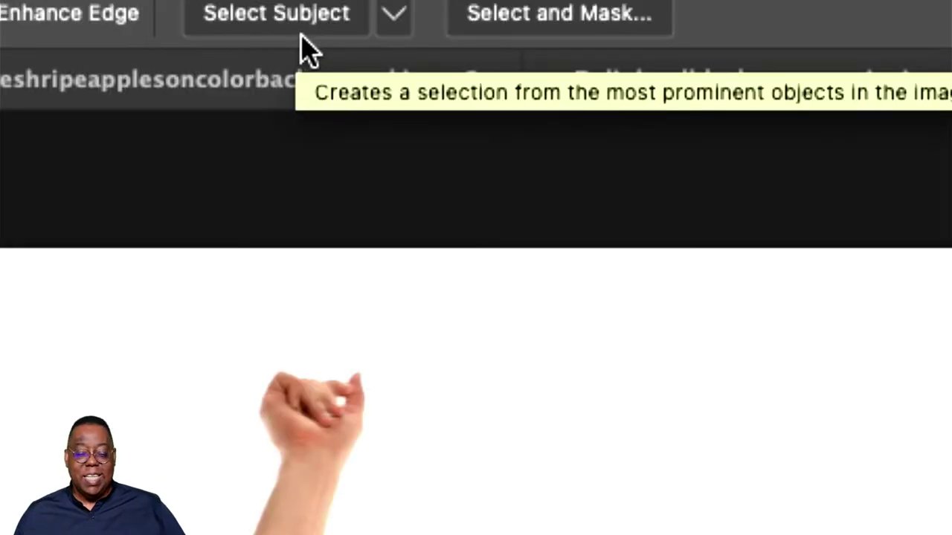
Set Select Subject to Cloud (Detailed results), select player and ball, then deselect.
left_click(391, 23)
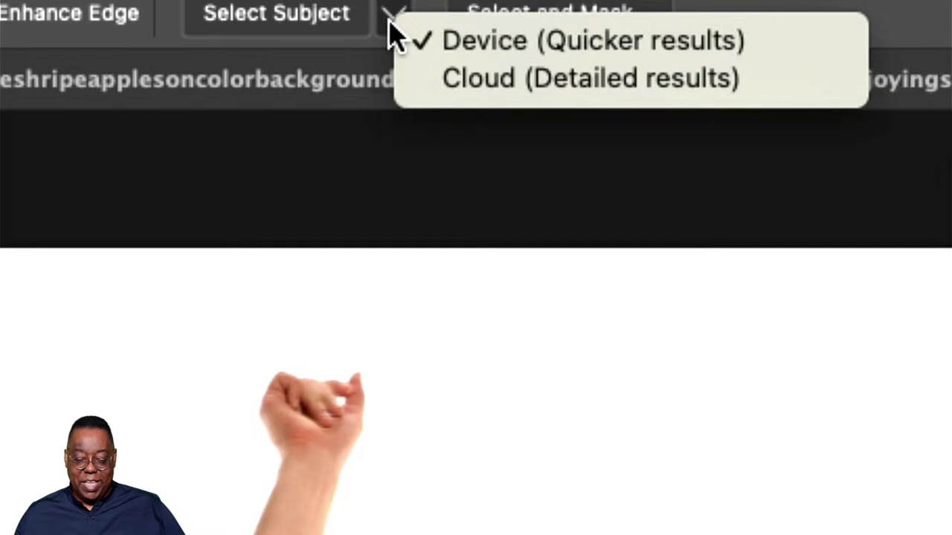
left_click(587, 78)
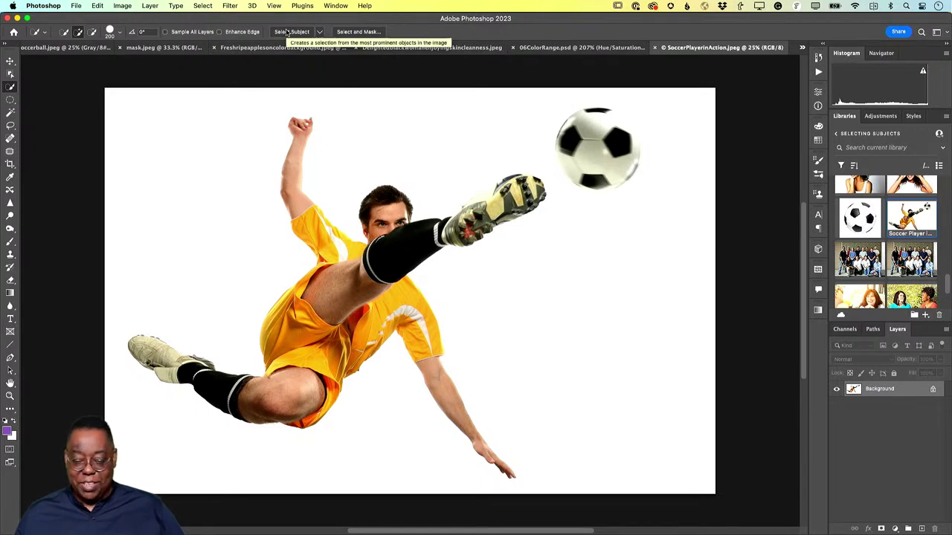
left_click(288, 32)
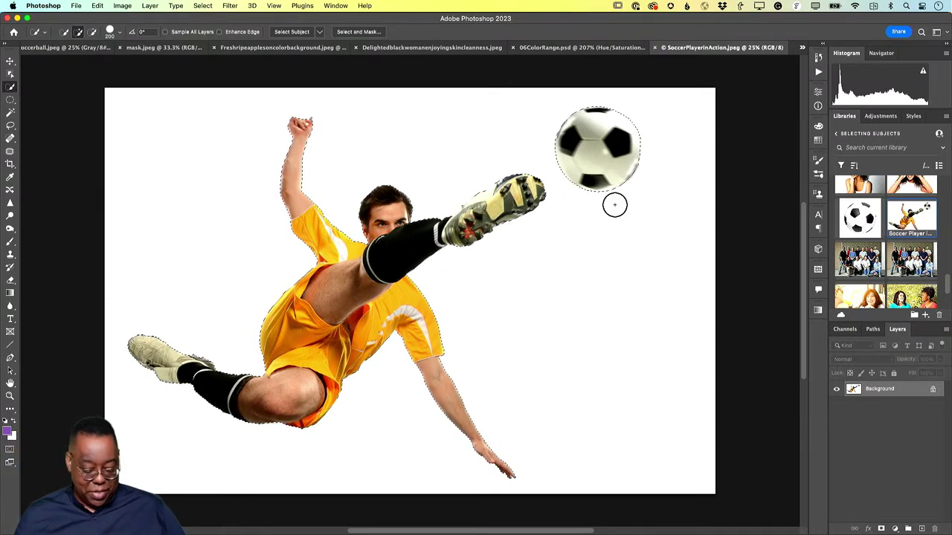
key("super+d")
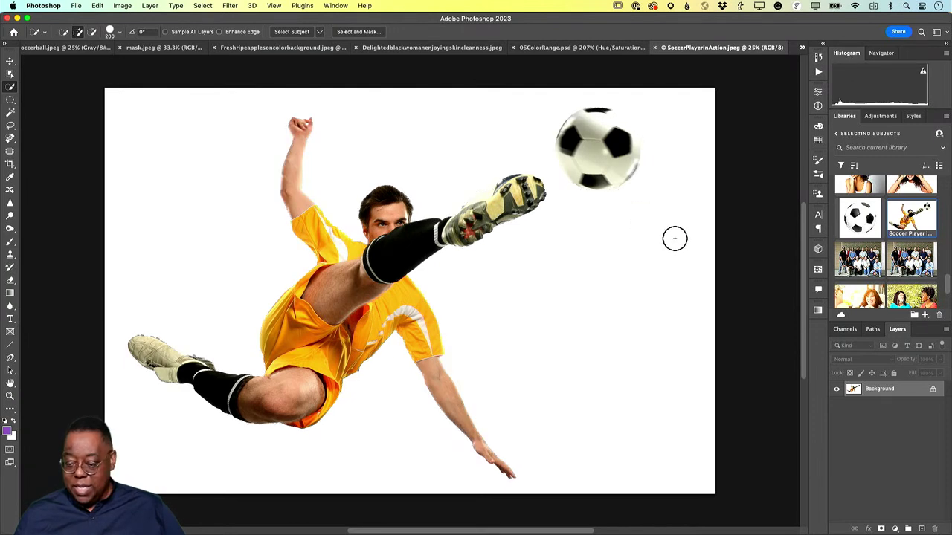
Scroll the Libraries panel up to reveal the 05-focusArea thumbnail.
scroll(890, 281, "up", 5)
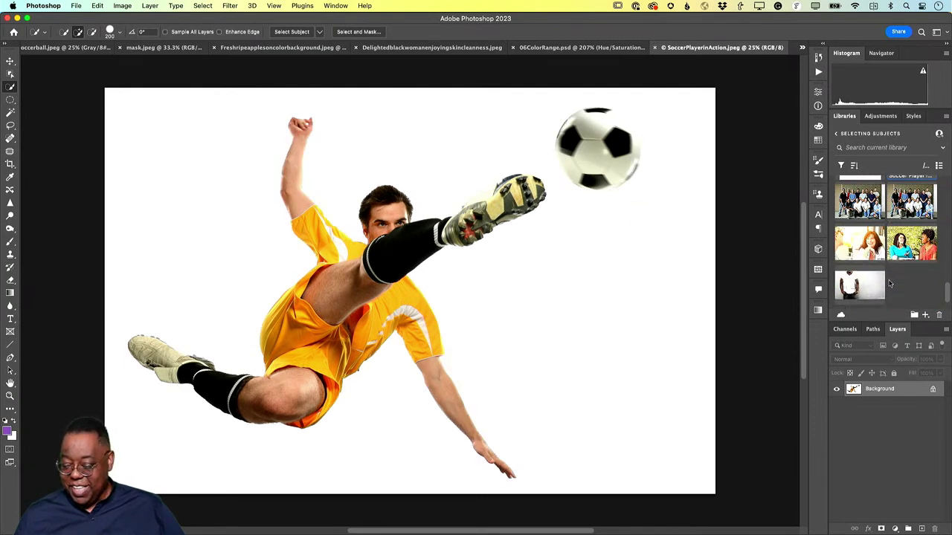
scroll(889, 281, "up", 8)
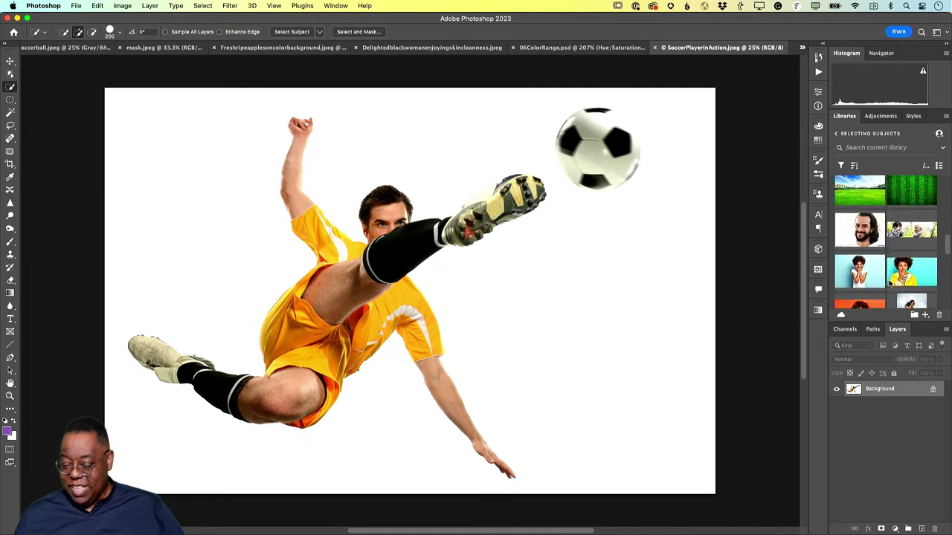
scroll(889, 281, "up", 8)
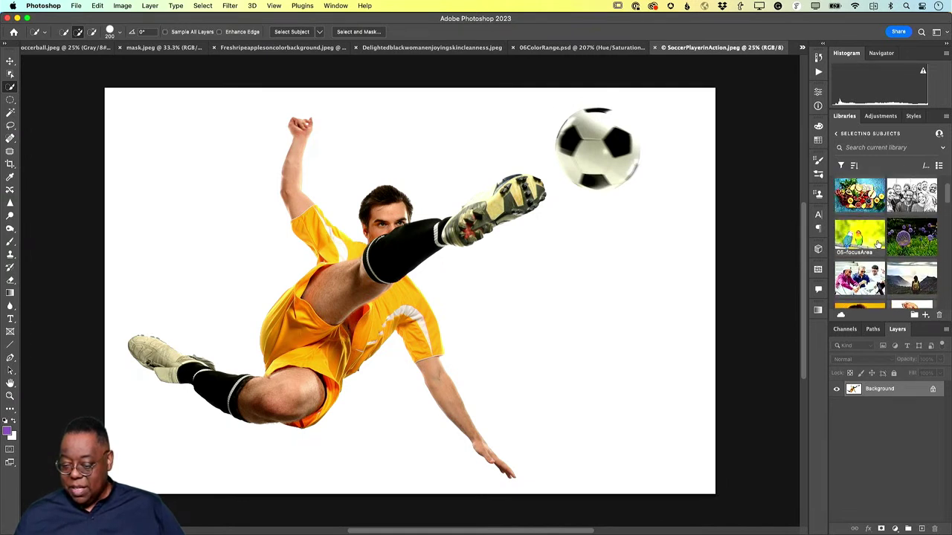
Open 05-focusArea.jpeg, select the in-focus birds and branch with Focus Area, then deselect.
double_click(860, 236)
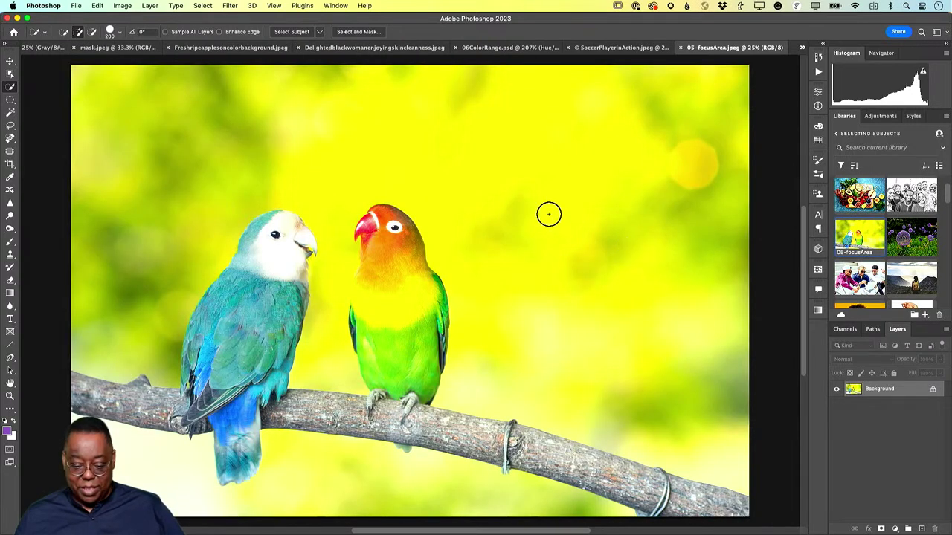
left_click(201, 6)
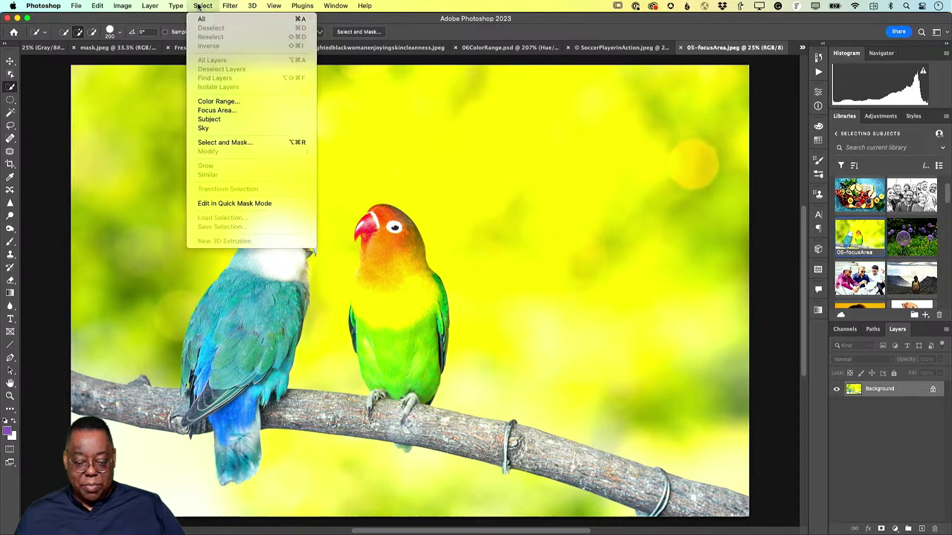
left_click(238, 111)
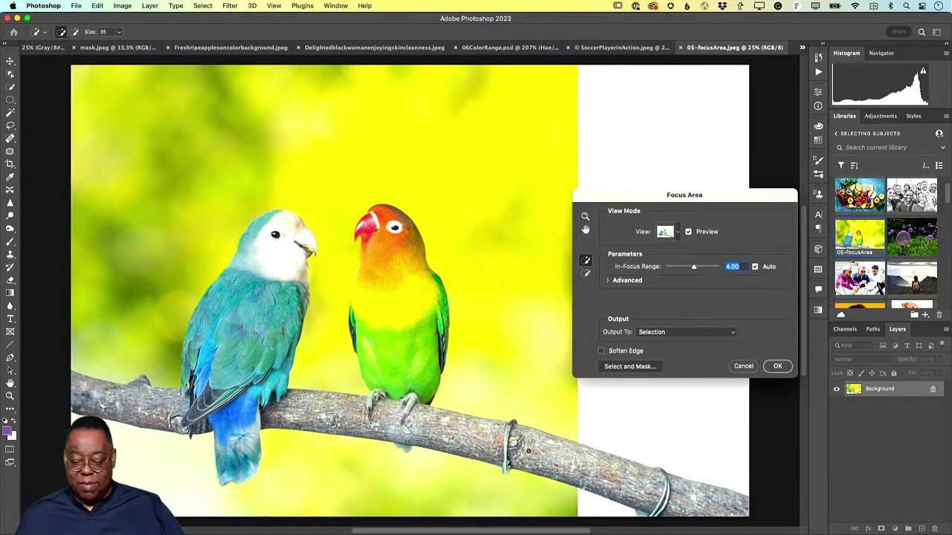
left_click(777, 367)
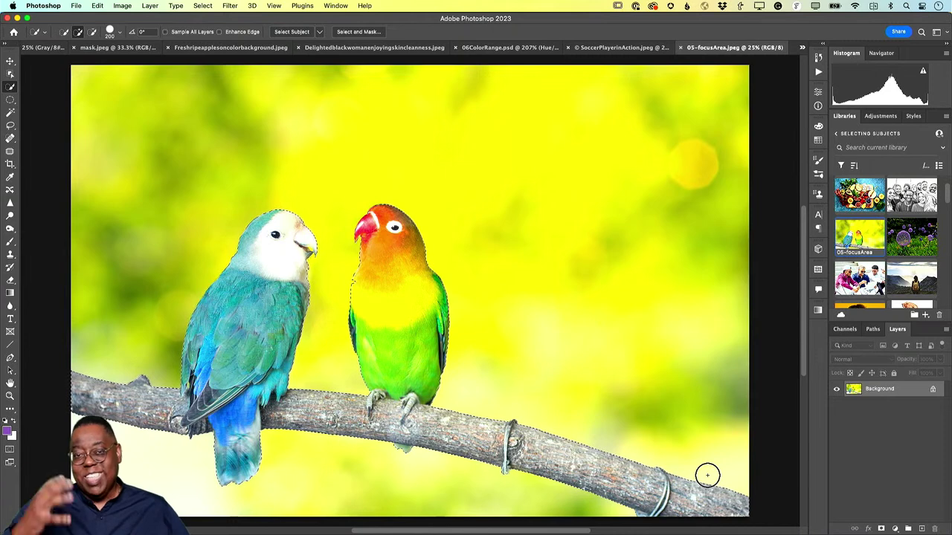
key("super+d")
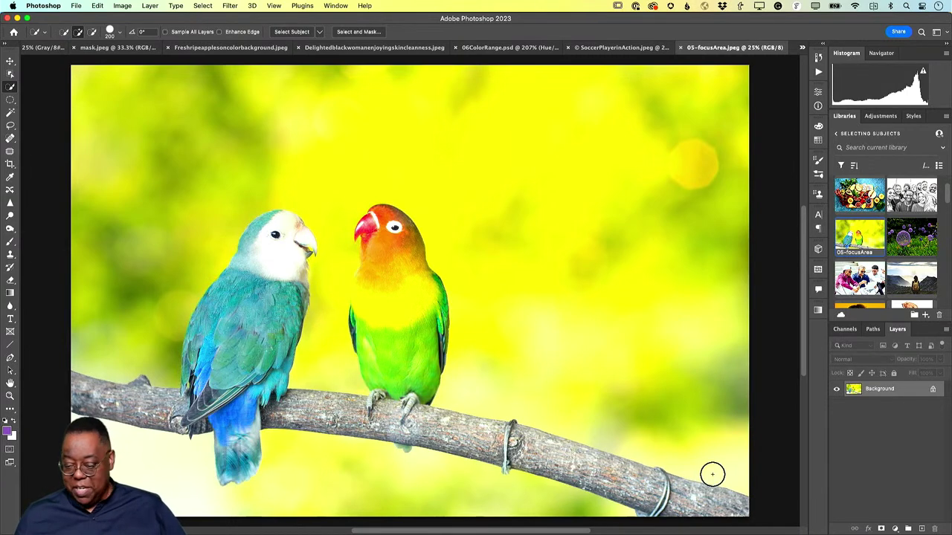
Open the galloping black horse photo from Libraries and fit it to the screen.
scroll(872, 262, "down", 5)
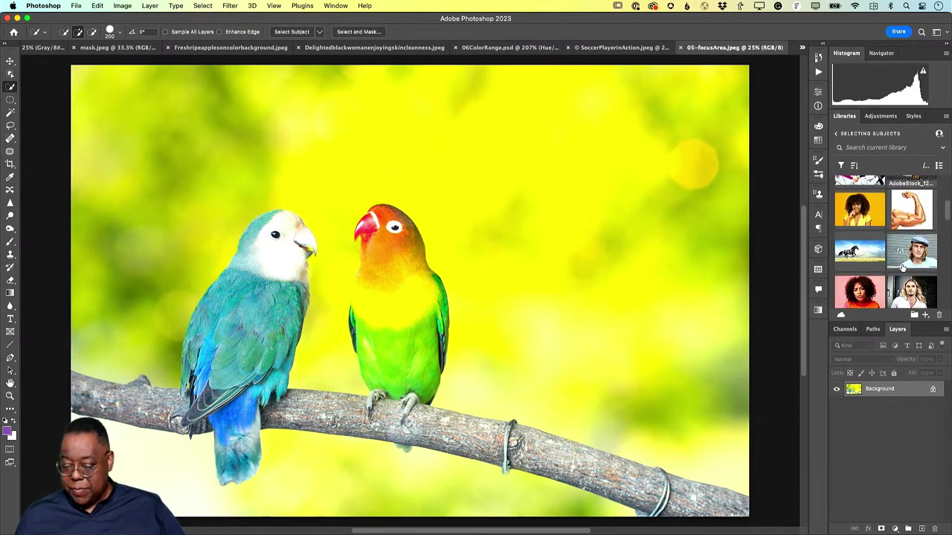
double_click(862, 255)
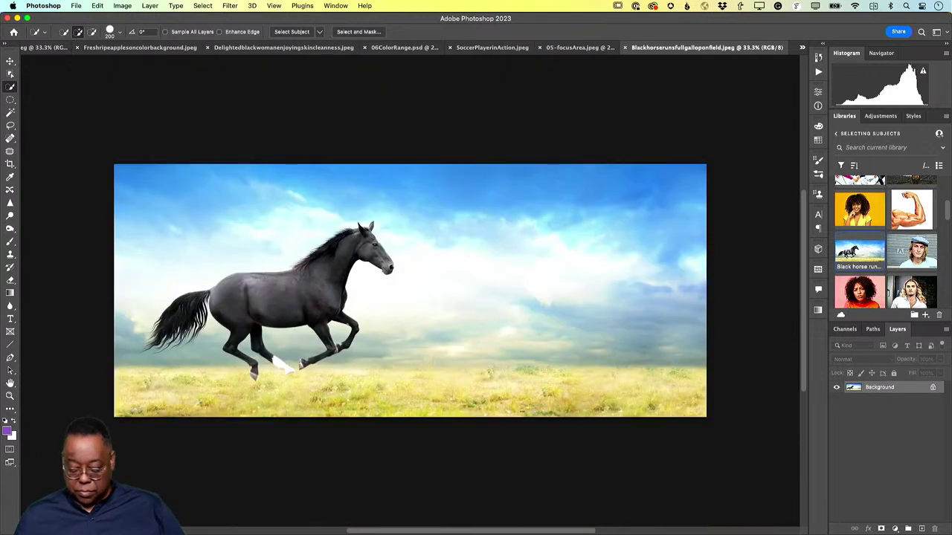
key("super+0")
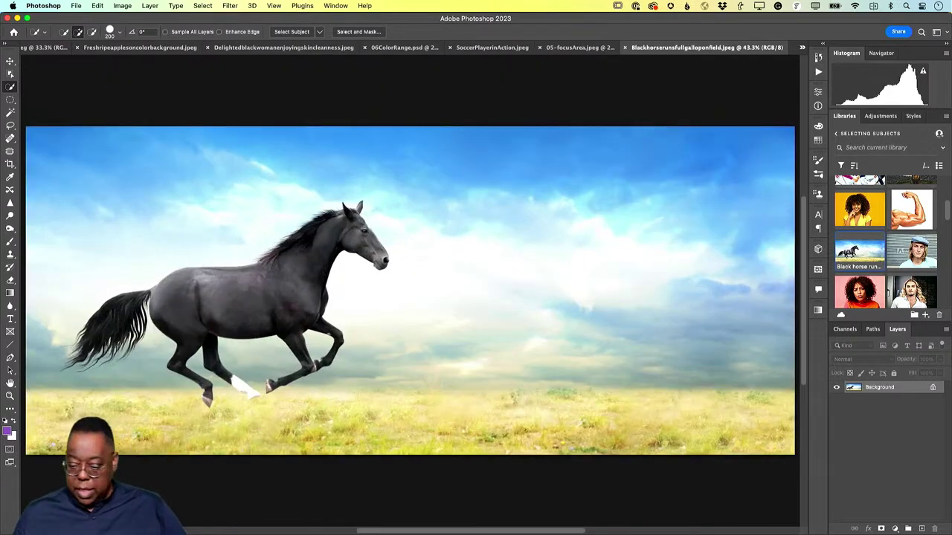
scroll(865, 269, "down", 10)
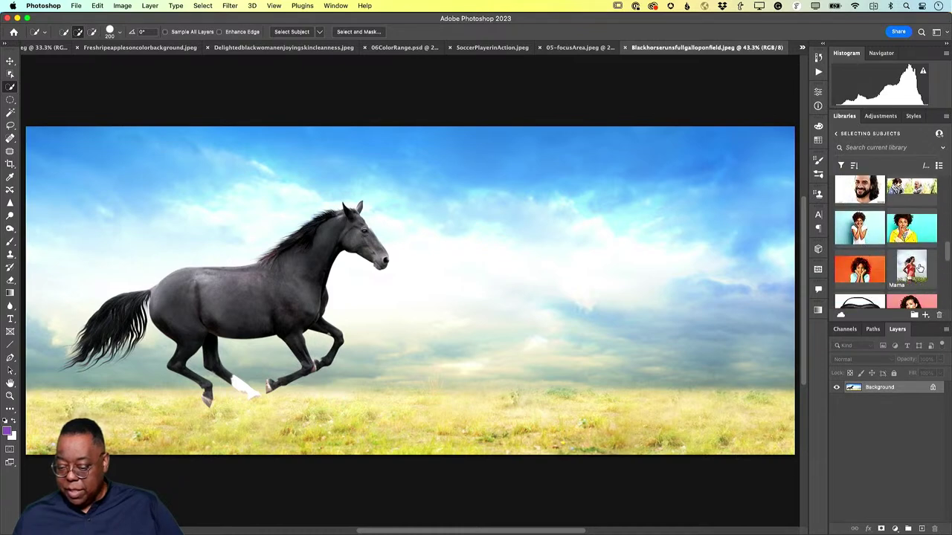
Place the Mama portrait over the horse photo's right side, enlarged, and commit it.
left_click_drag(612, 302, 609, 303)
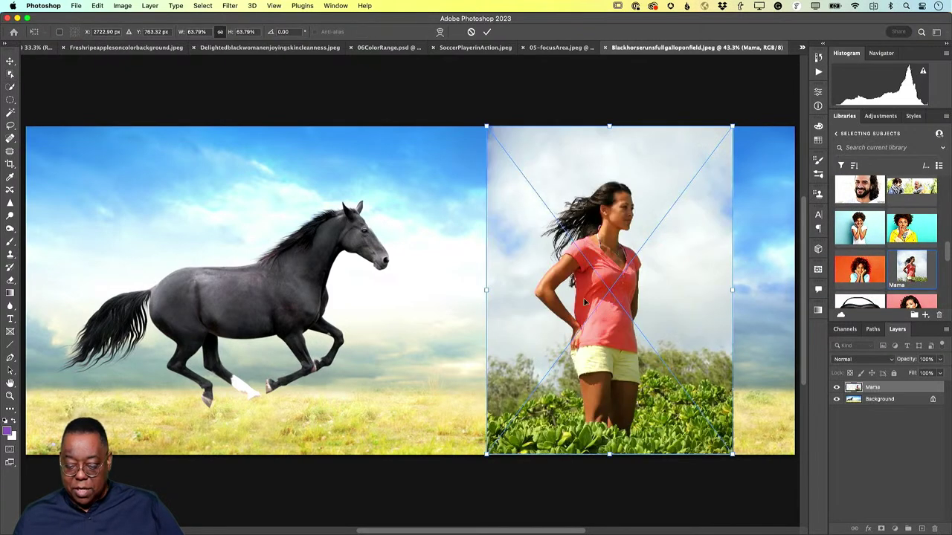
left_click_drag(594, 257, 587, 301)
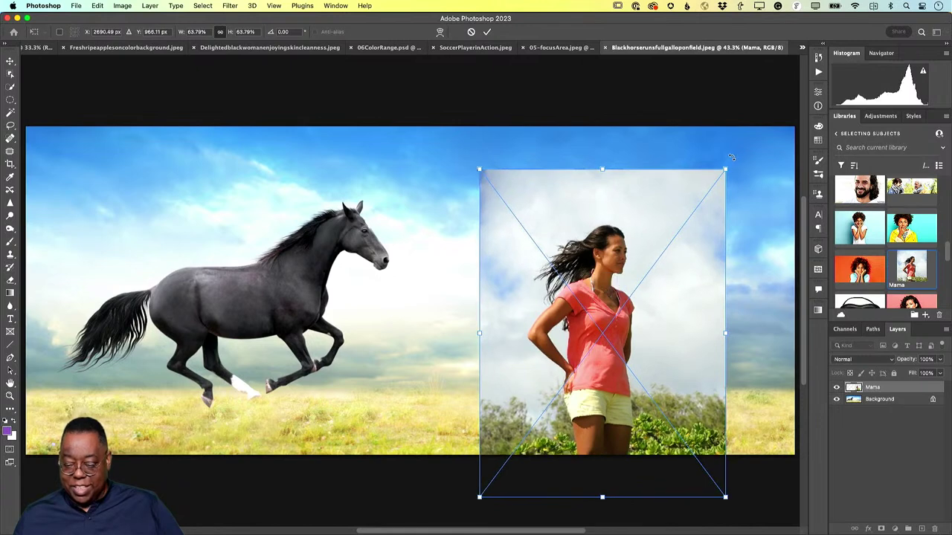
left_click_drag(727, 167, 790, 111)
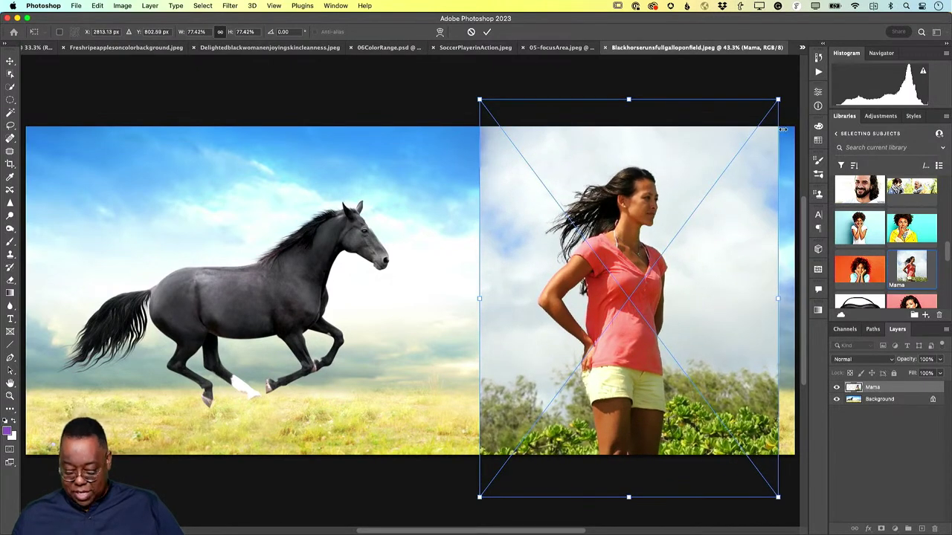
key("Return")
key("w")
scroll(520, 89, "right", 3)
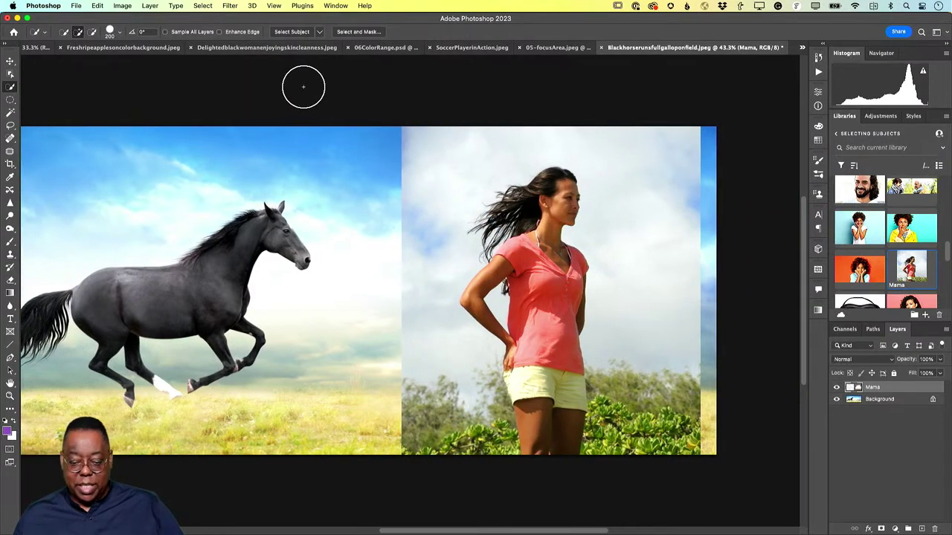
Select the woman automatically with Select > Subject.
left_click(194, 6)
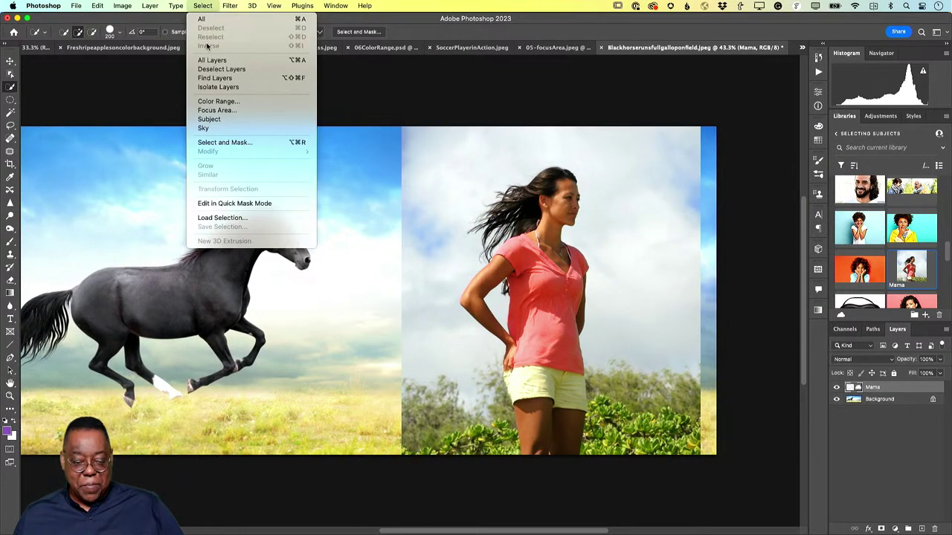
left_click(232, 120)
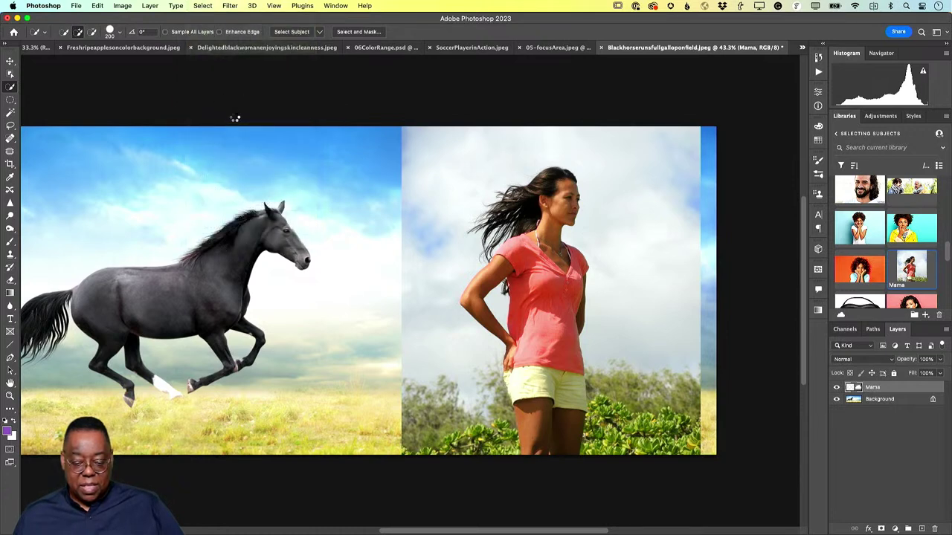
left_click(202, 6)
left_click(202, 6)
left_click(358, 31)
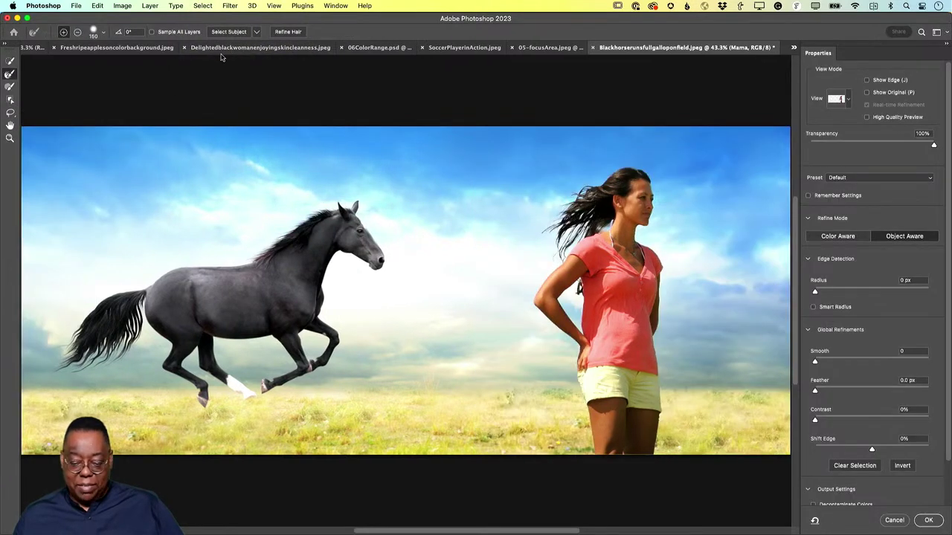
In Select and Mask, use Onion Skin view and Decontaminate Colors, outputting a masked Mama copy layer.
left_click(848, 100)
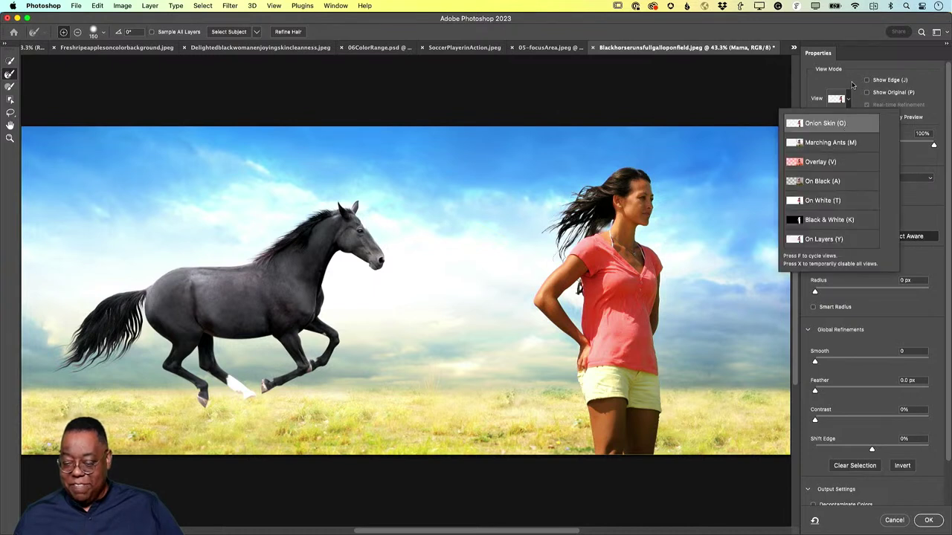
left_click(859, 122)
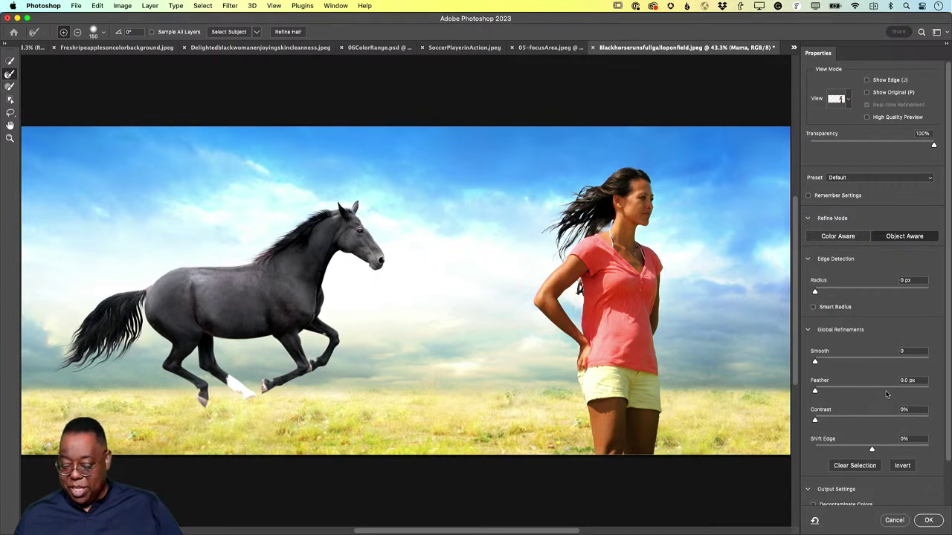
scroll(886, 395, "down", 2)
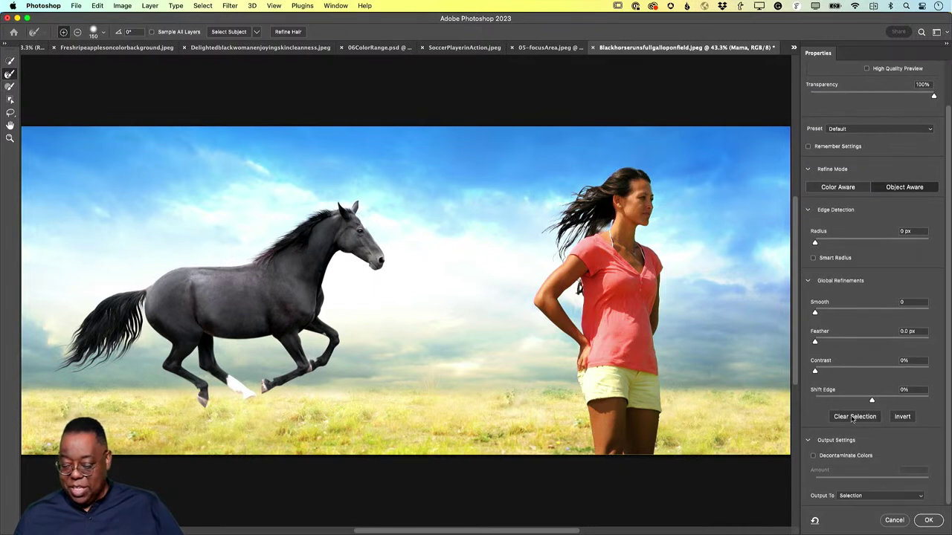
left_click(812, 456)
left_click(928, 521)
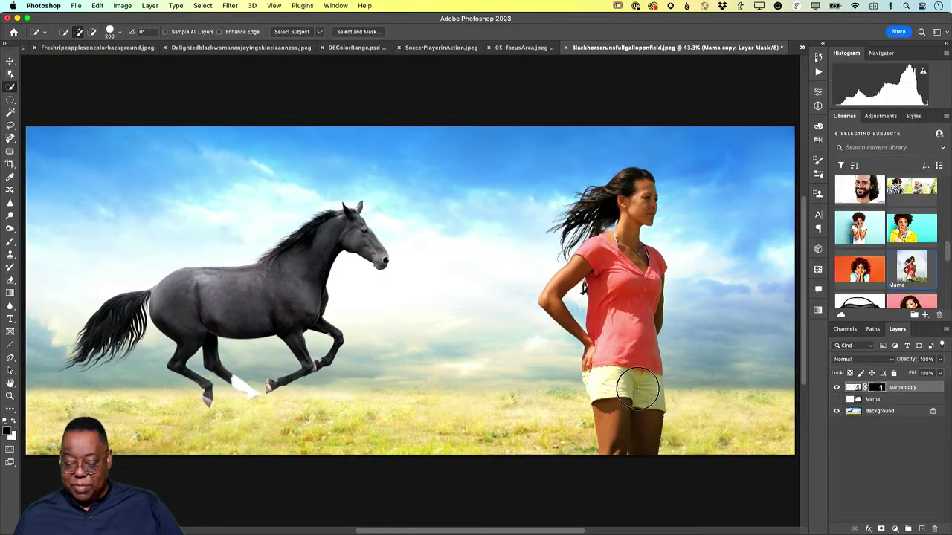